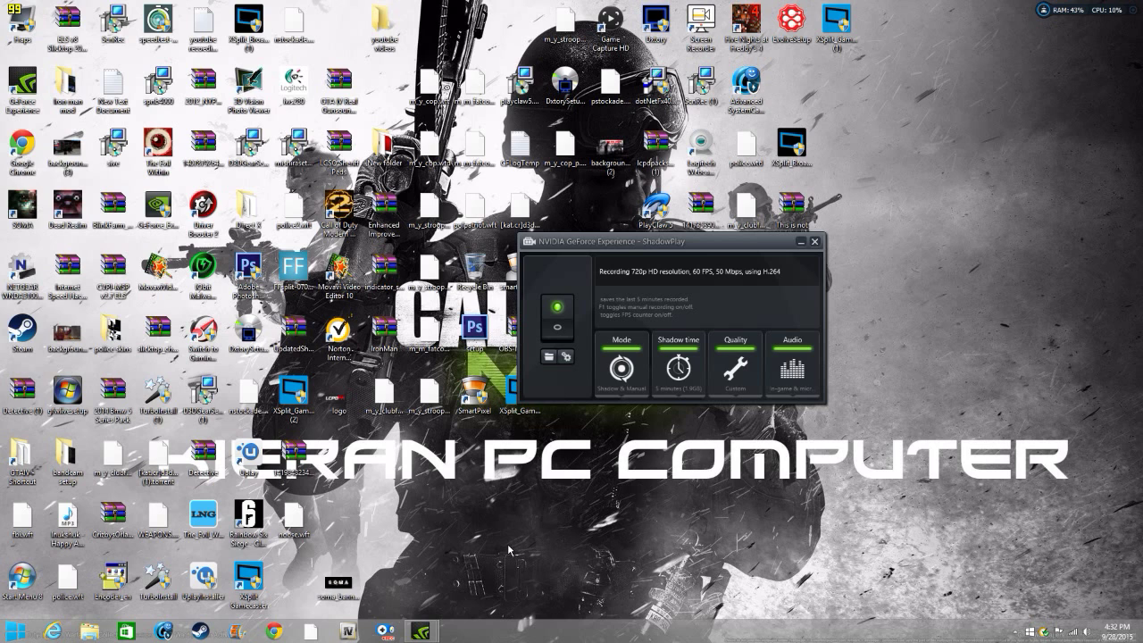
Move the ShadowPlay window away from the middle of the desktop
right_click(482, 551)
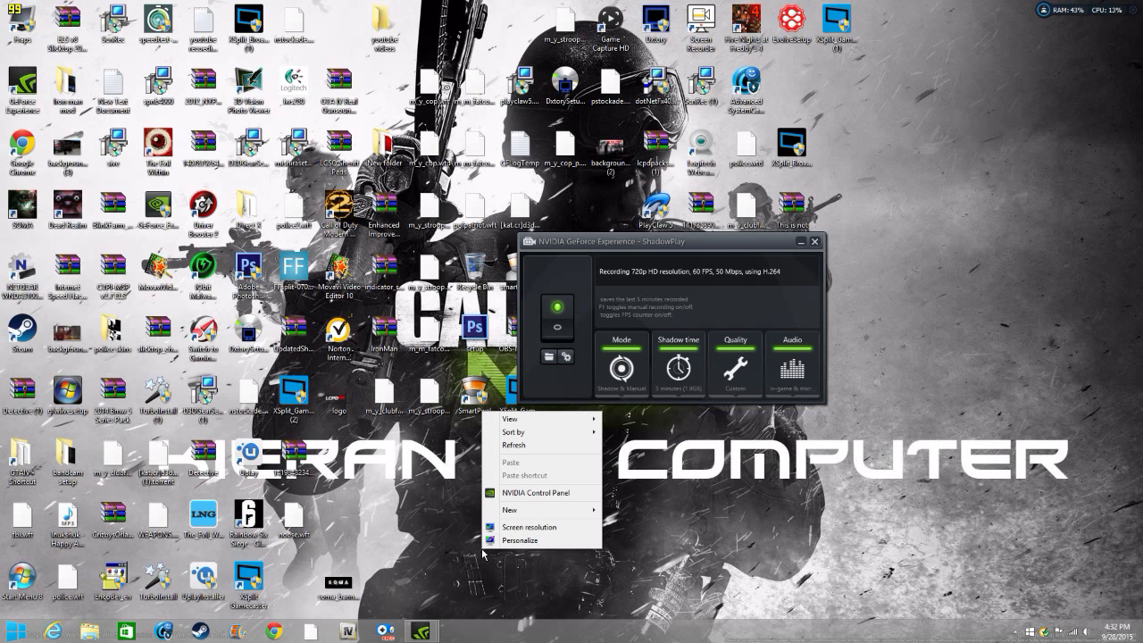
click(477, 553)
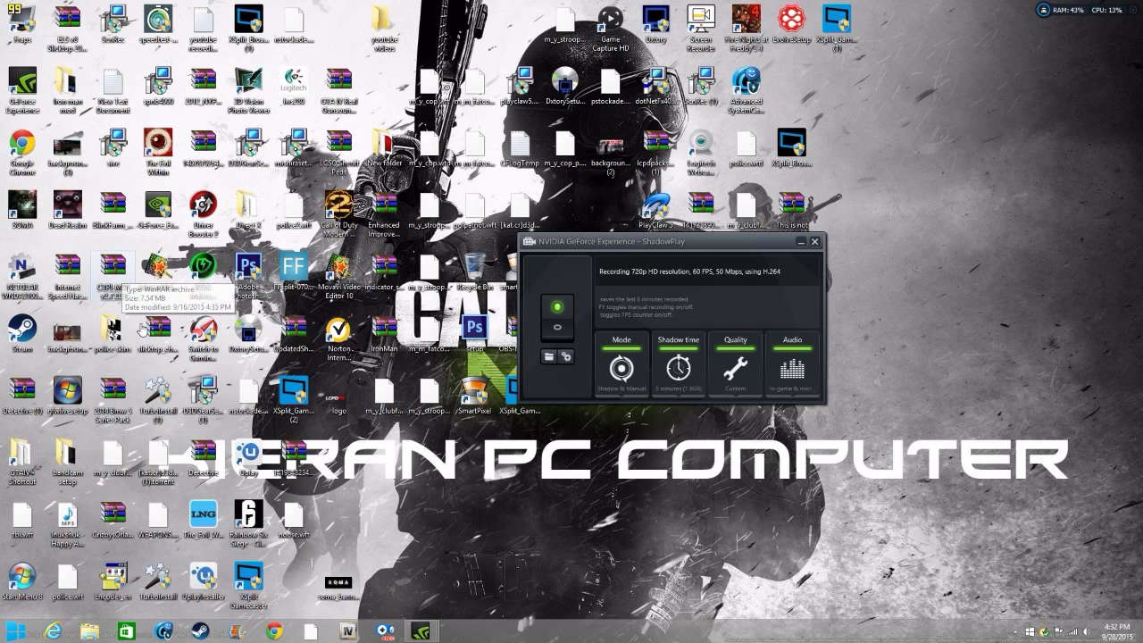
drag(665, 246, 876, 292)
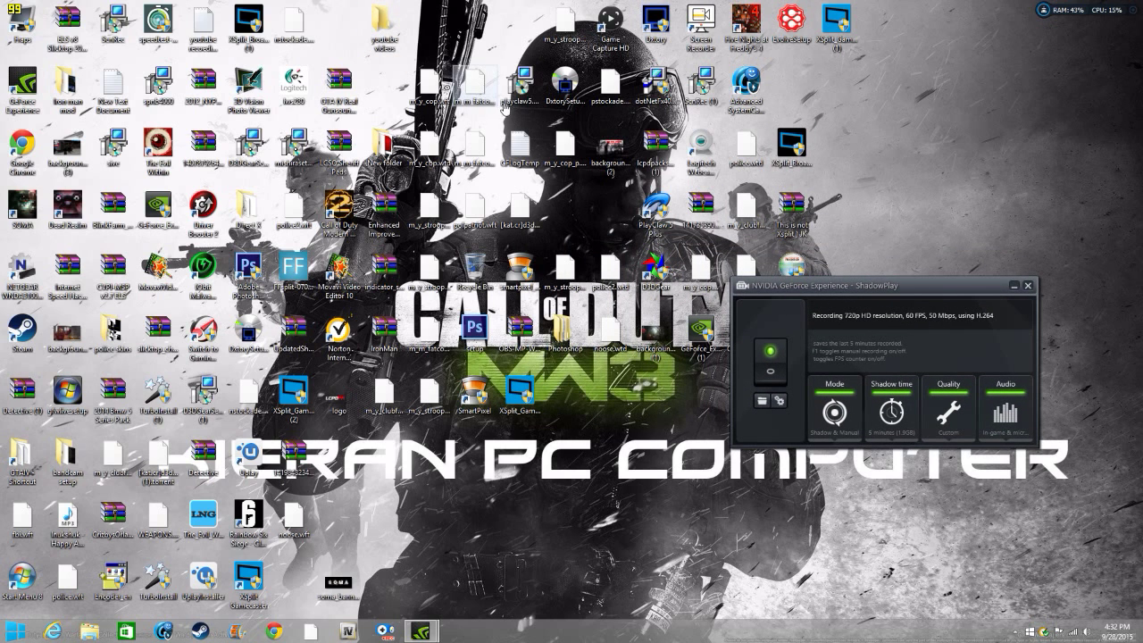
right_click(597, 547)
click(596, 542)
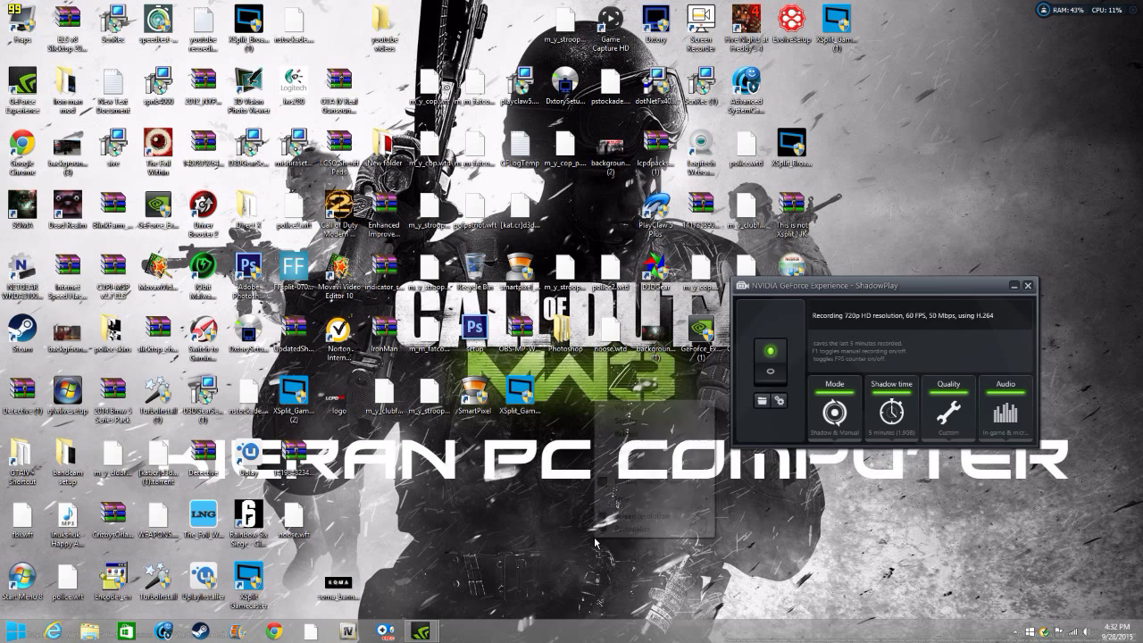
right_click(546, 521)
click(545, 521)
right_click(551, 522)
click(503, 514)
Open the GTAIV game folder from its desktop shortcut, docked to half of the screen, and minimize the ShadowPlay window
double_click(25, 458)
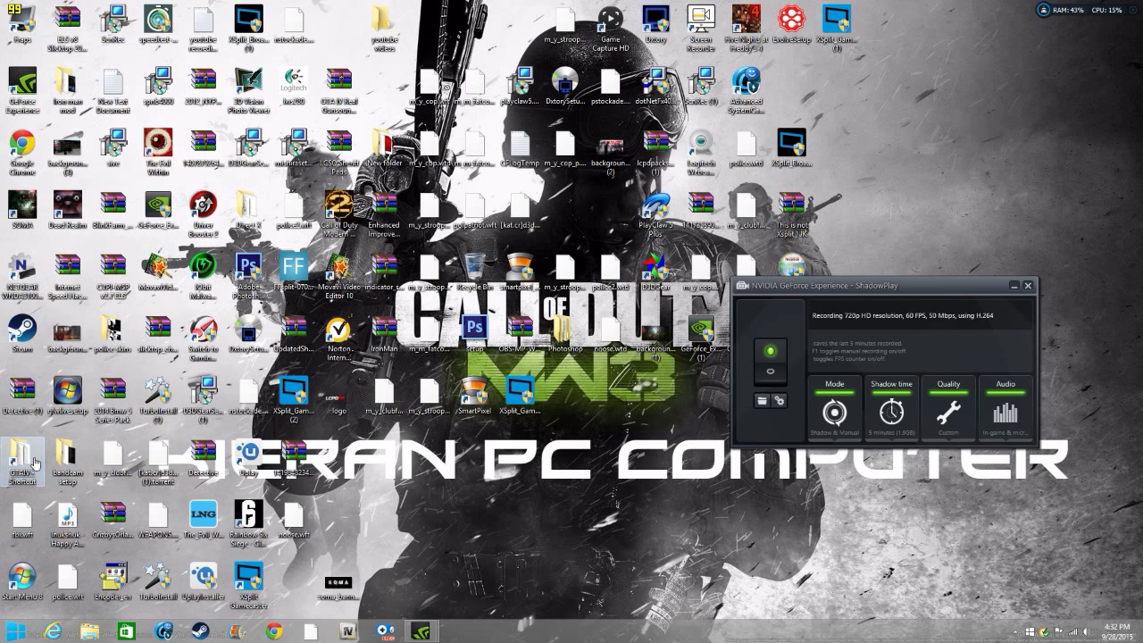
drag(441, 95, 0, 564)
scroll(308, 375, down, 5)
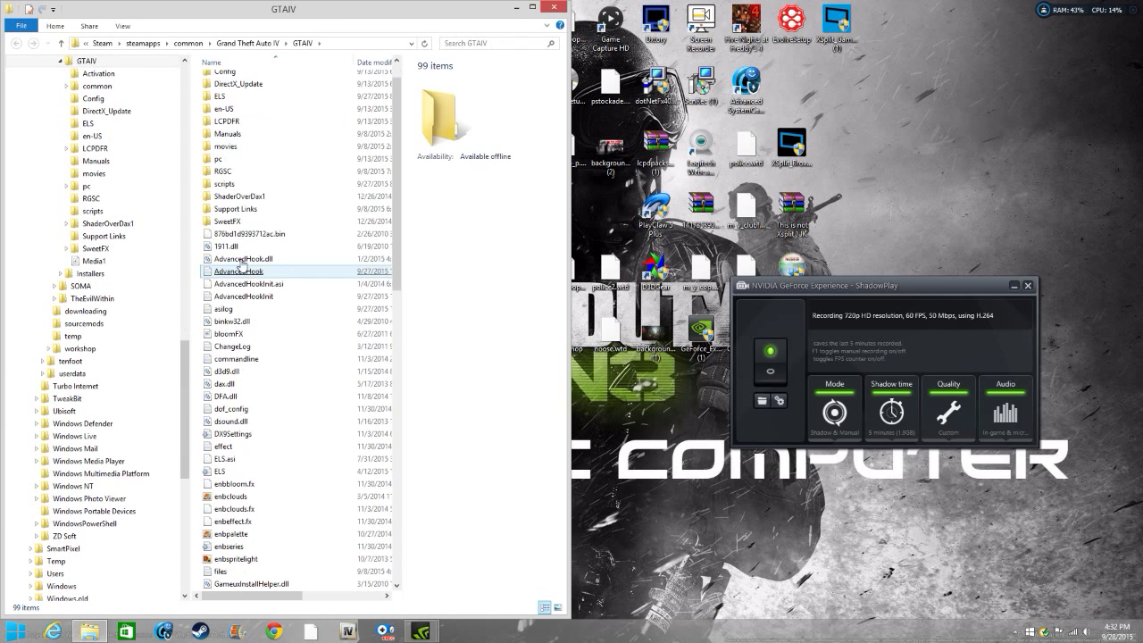
scroll(314, 386, down, 5)
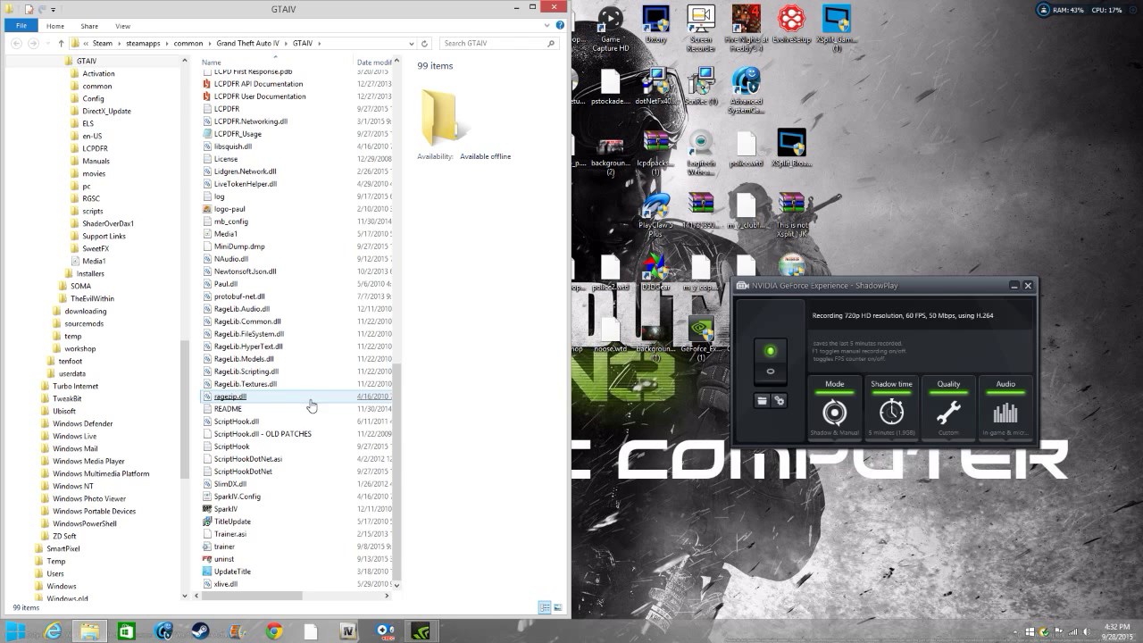
click(1013, 285)
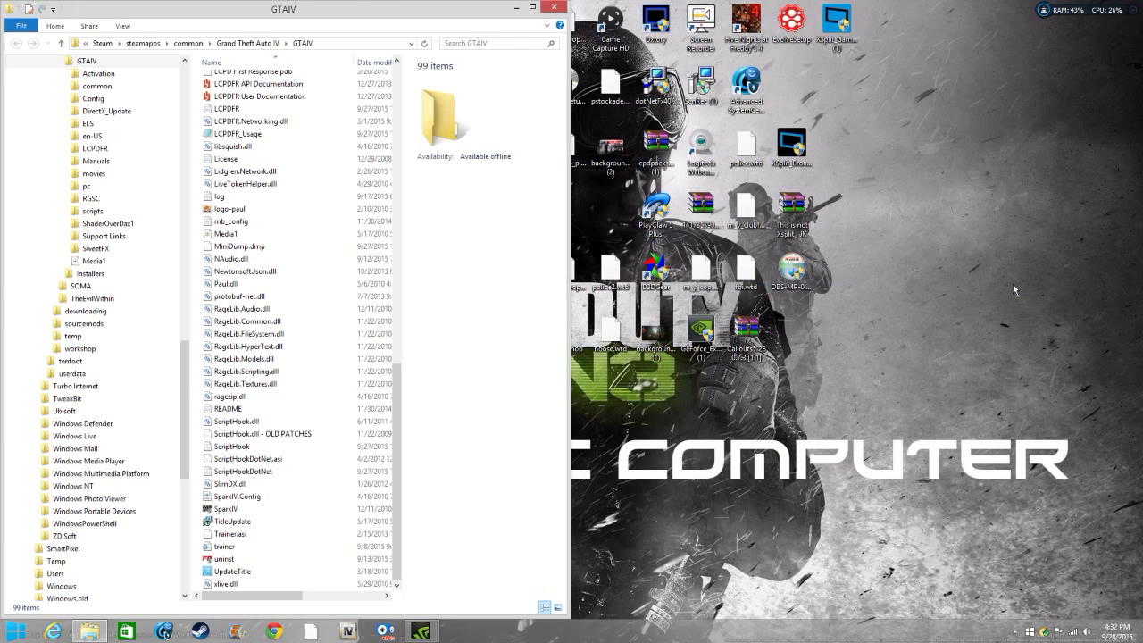
Look through the files in the GTAIV folder, checking uninst and xlive.dll
click(278, 559)
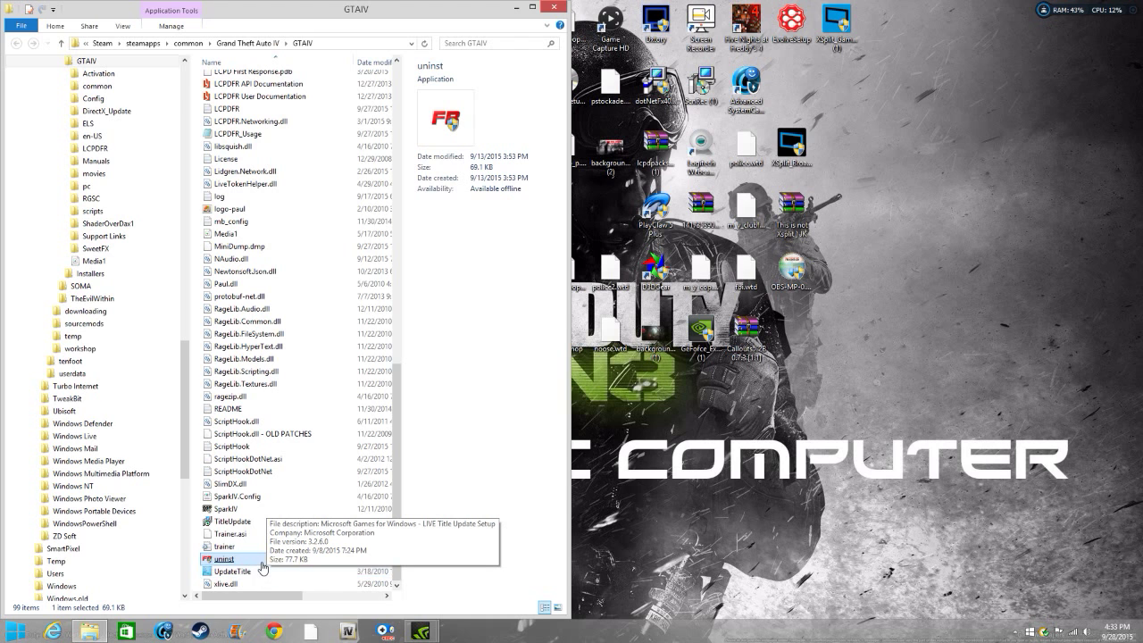
scroll(261, 562, up, 4)
scroll(259, 553, down, 4)
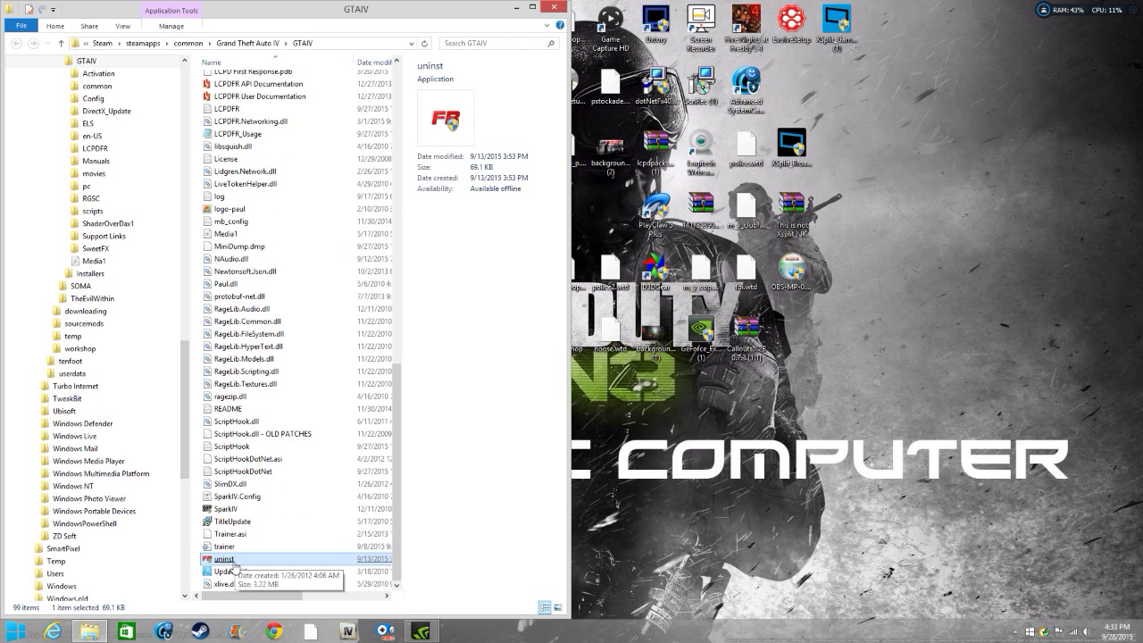
click(236, 585)
click(241, 496)
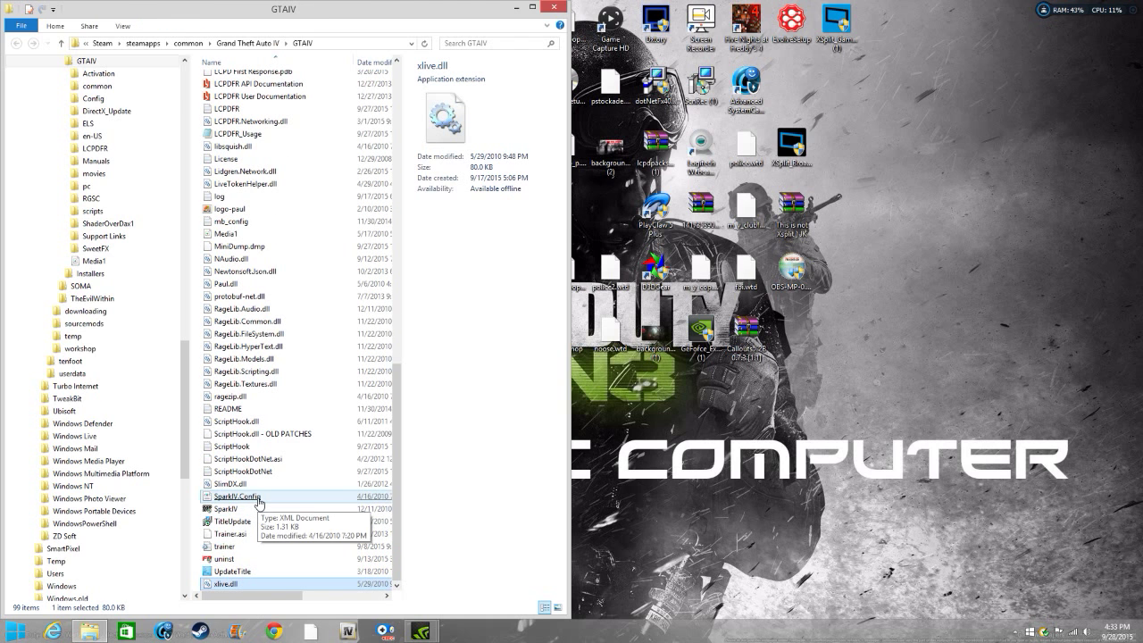
click(237, 560)
scroll(238, 563, up, 15)
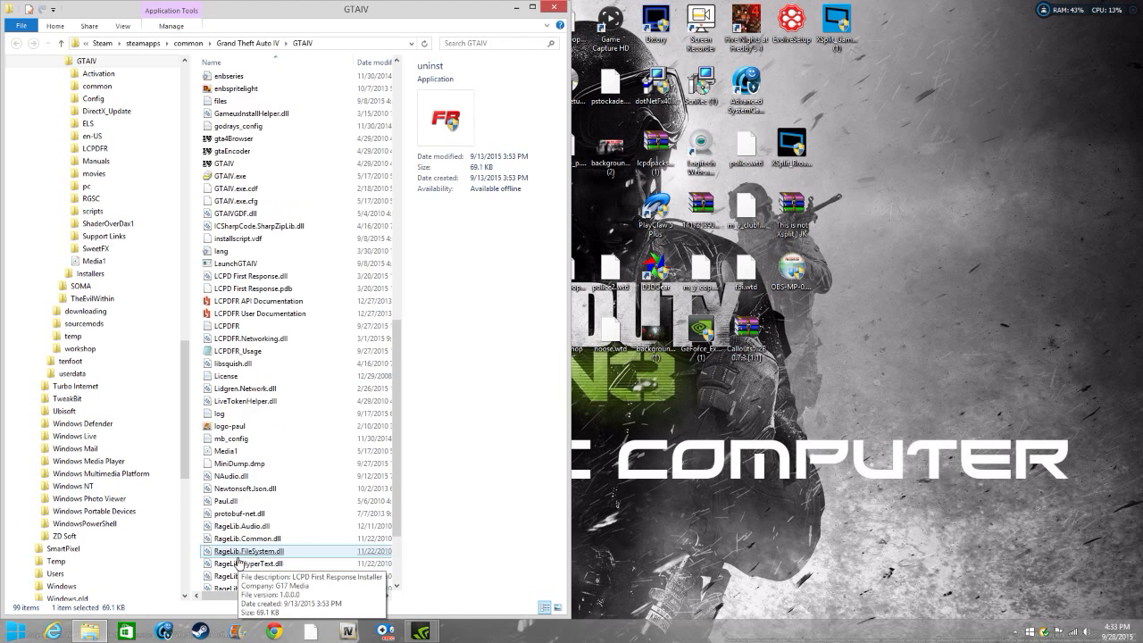
scroll(236, 563, up, 5)
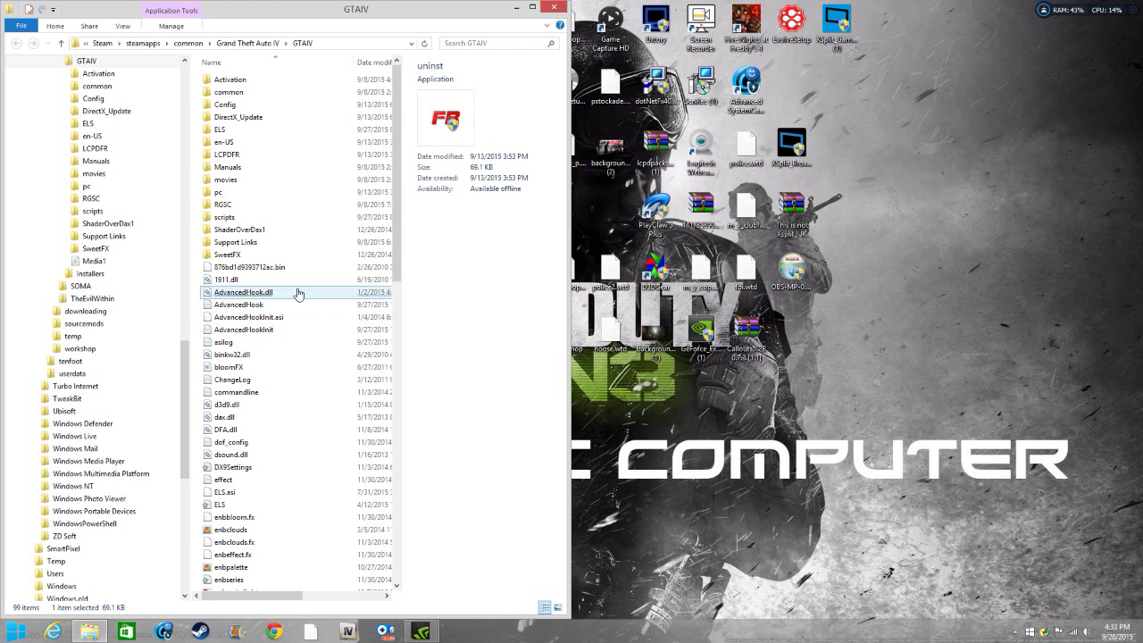
Open the scripts folder inside GTAIV and select LCPDFR Loader.net.dll
double_click(262, 218)
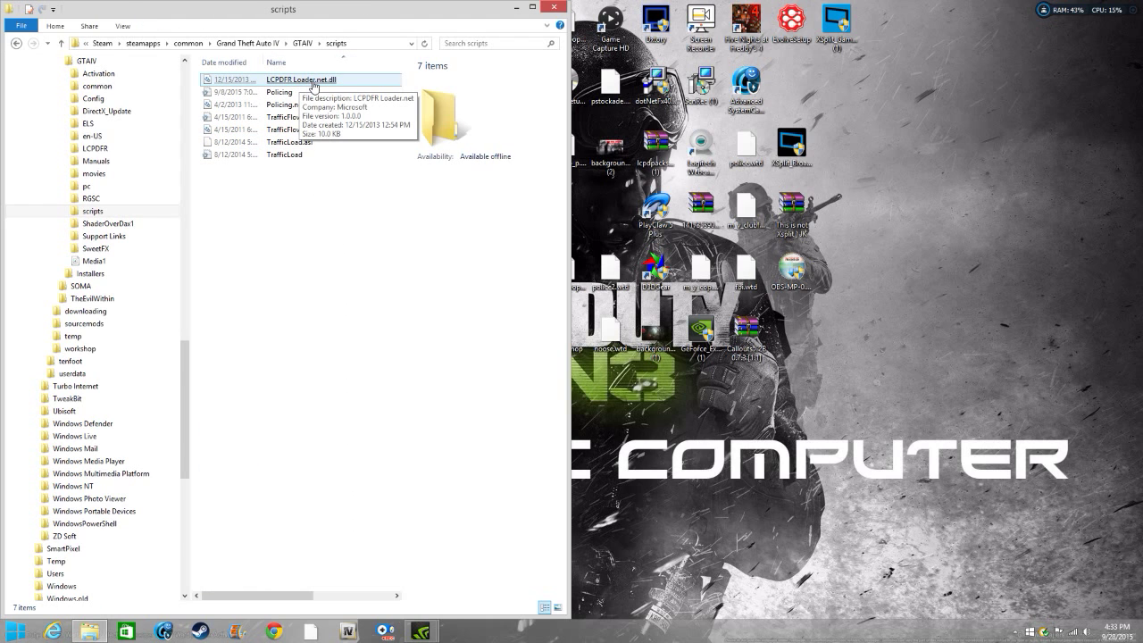
click(314, 84)
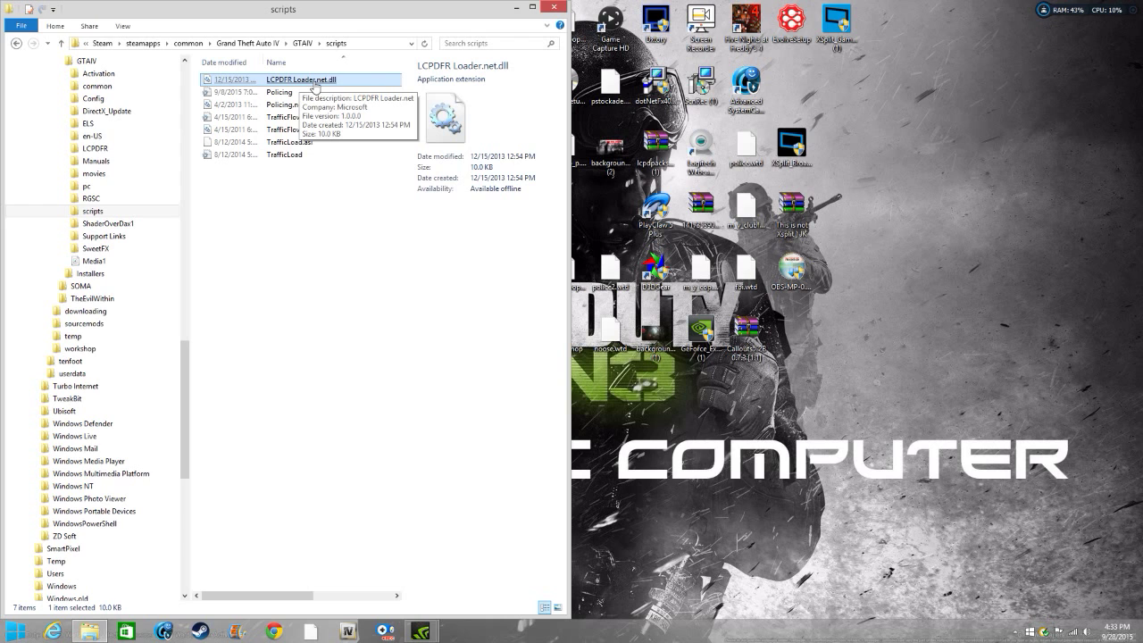
double_click(314, 83)
Open the Policing configuration file and examine its general settings, especially the Call Distance value and its FAR, MEDIUM or CLOSE options
click(280, 96)
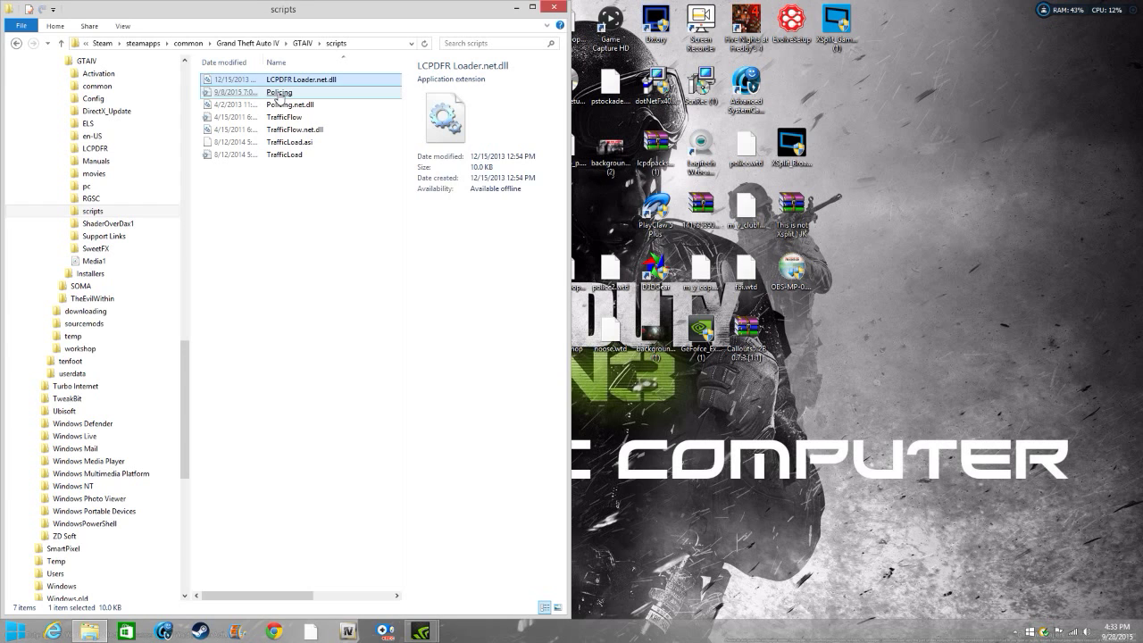
click(280, 95)
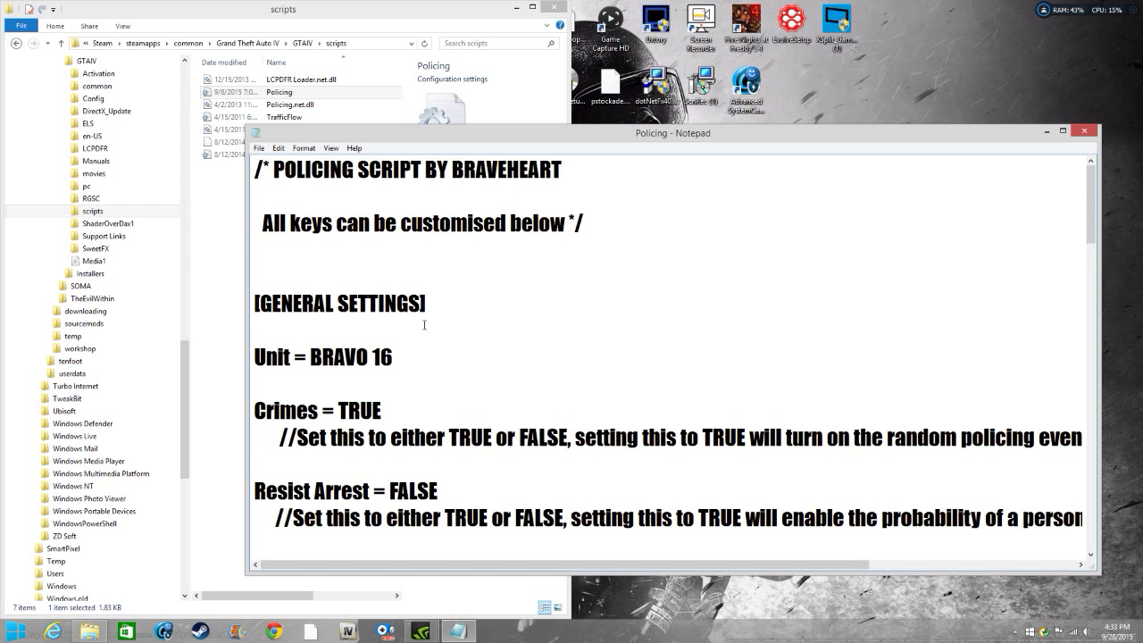
scroll(424, 325, down, 1)
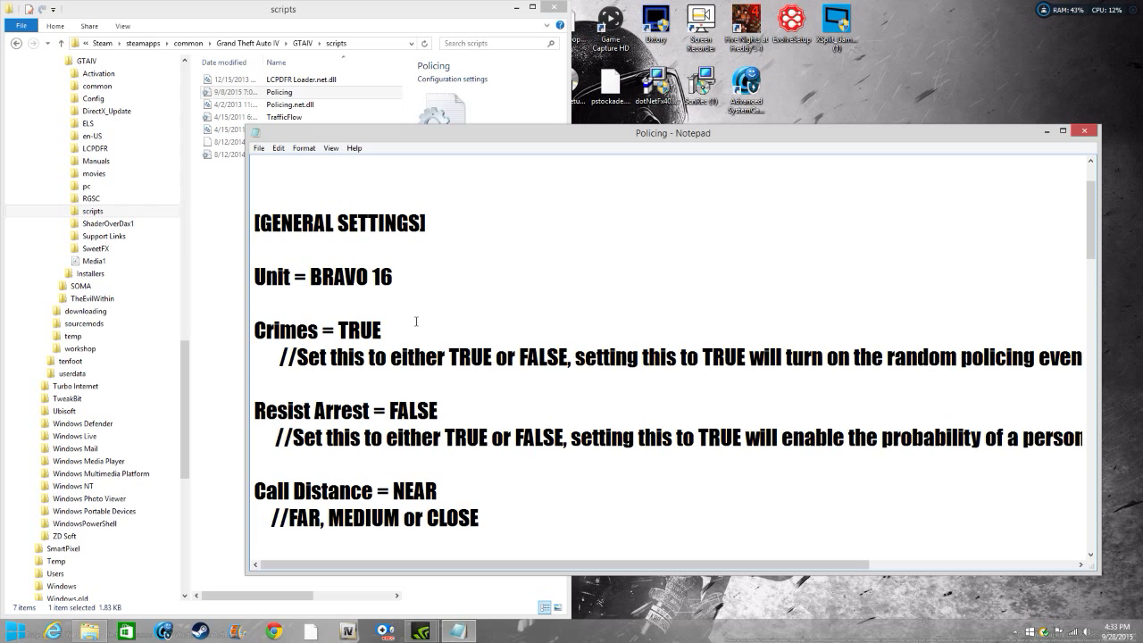
scroll(416, 322, up, 1)
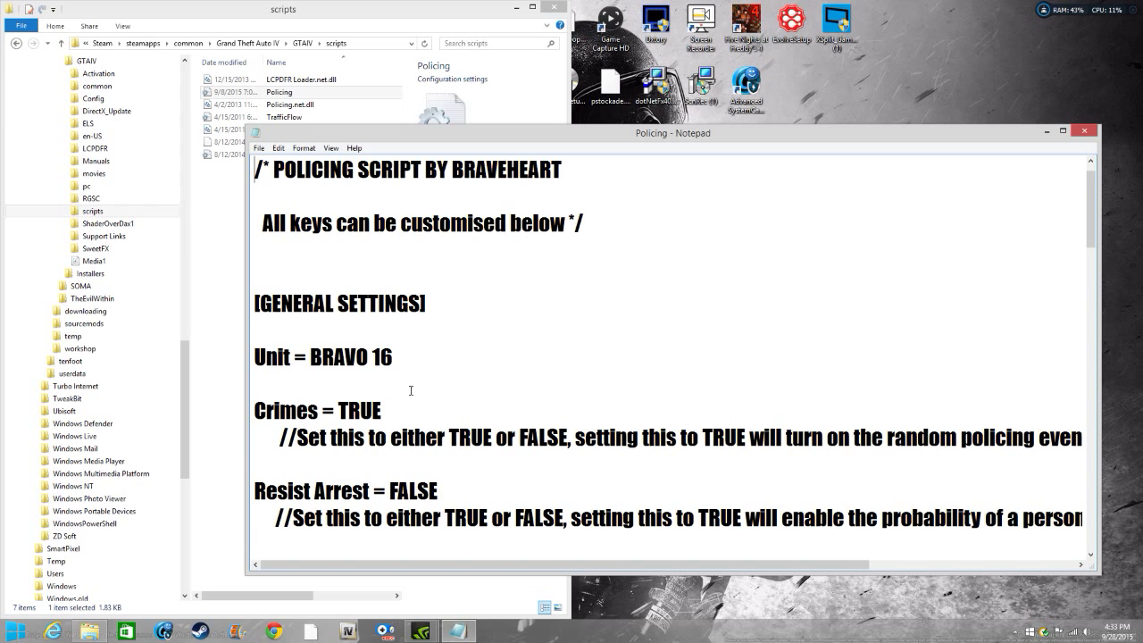
scroll(477, 359, down, 2)
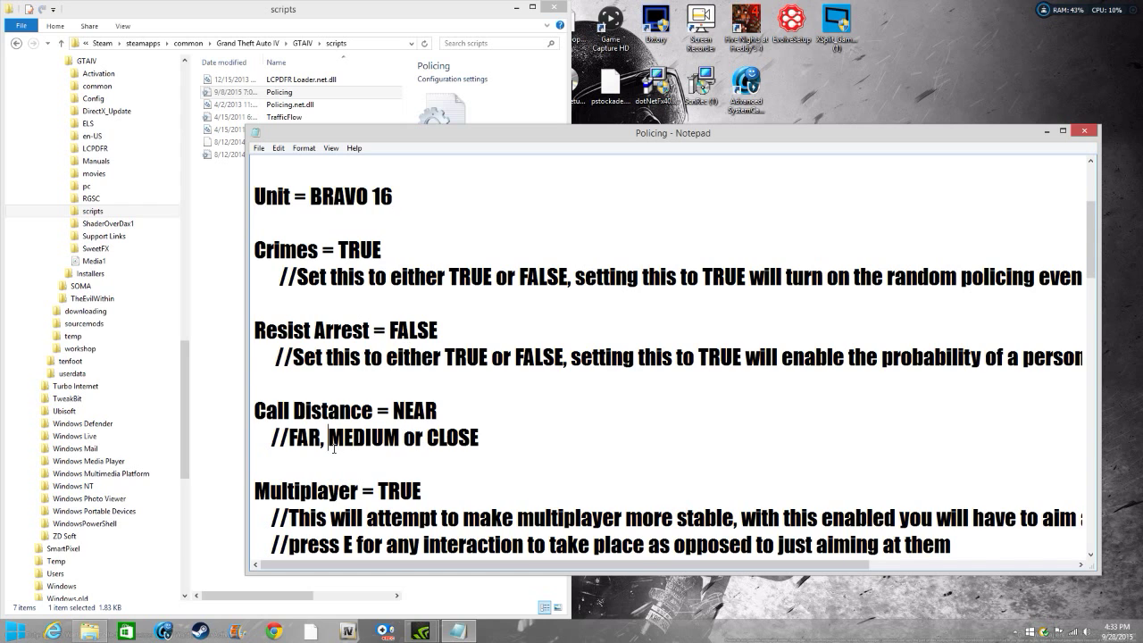
drag(330, 448, 410, 446)
click(464, 456)
drag(393, 411, 438, 411)
click(448, 421)
scroll(469, 487, down, 1)
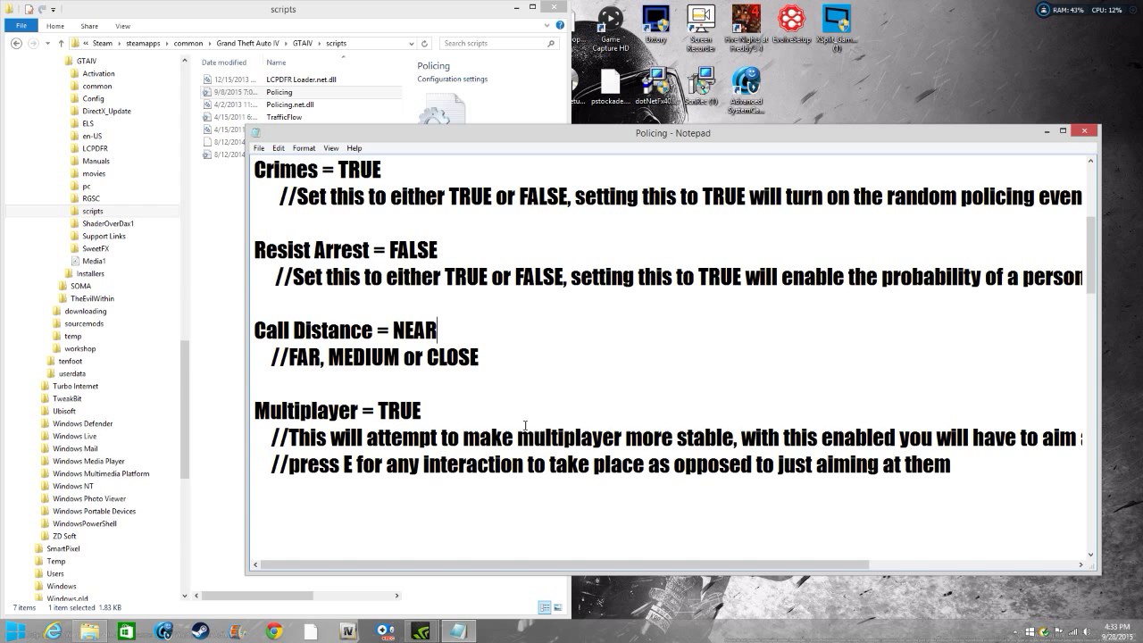
scroll(537, 425, up, 4)
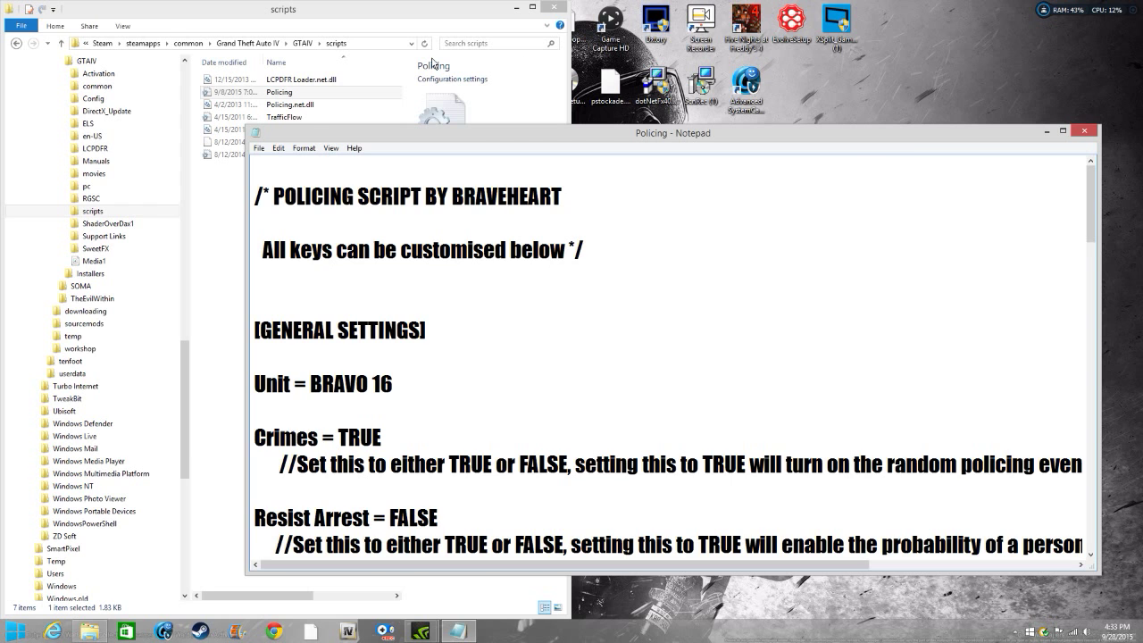
Save the Policing configuration file and close it
click(259, 148)
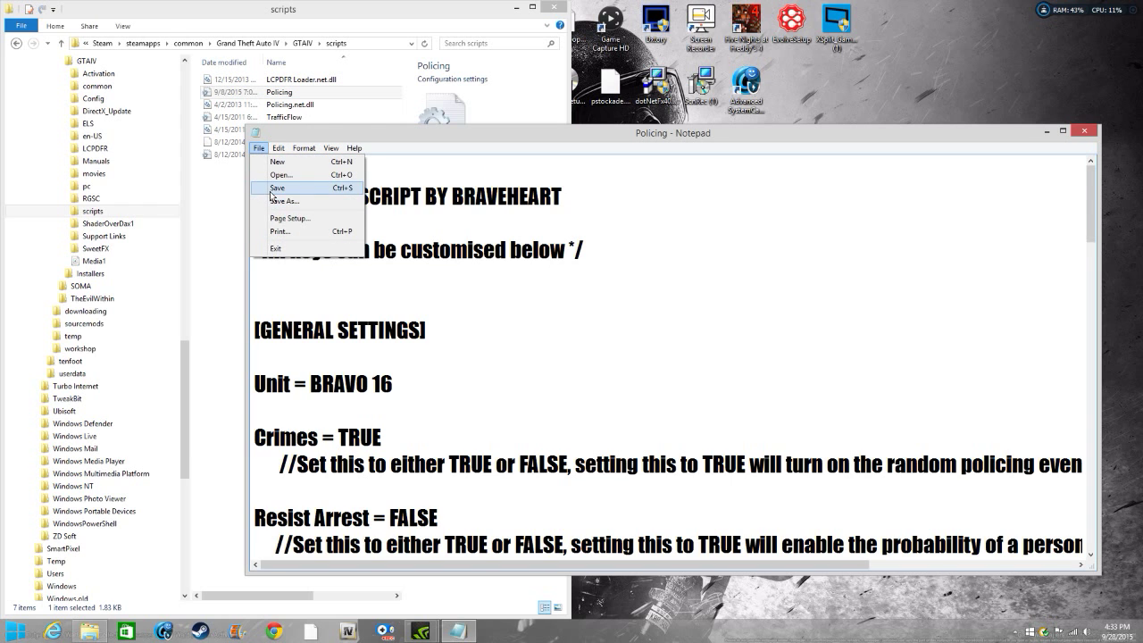
click(275, 187)
click(1083, 131)
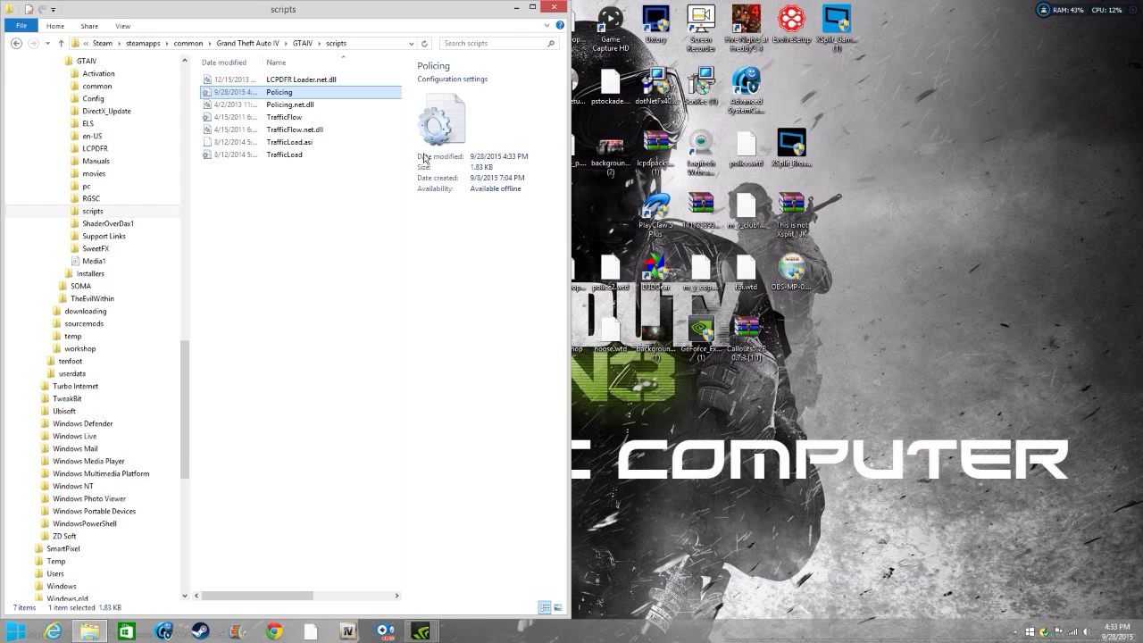
Open the TrafficFlow configuration file, read through its vehicle pool and timer settings, and close it
click(356, 175)
double_click(324, 117)
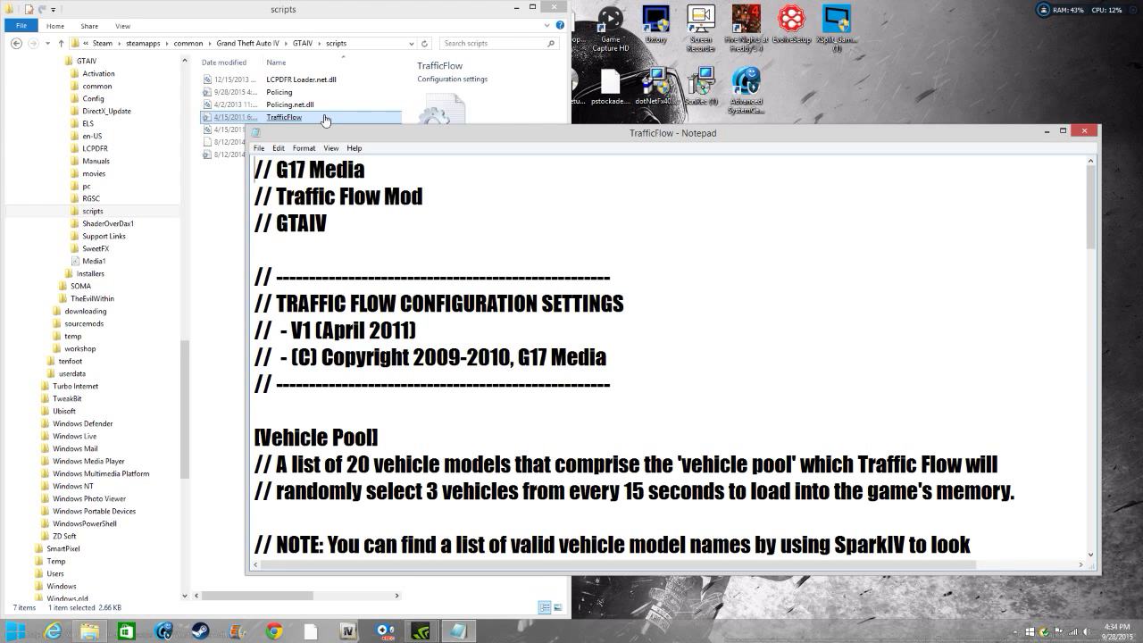
scroll(326, 318, down, 10)
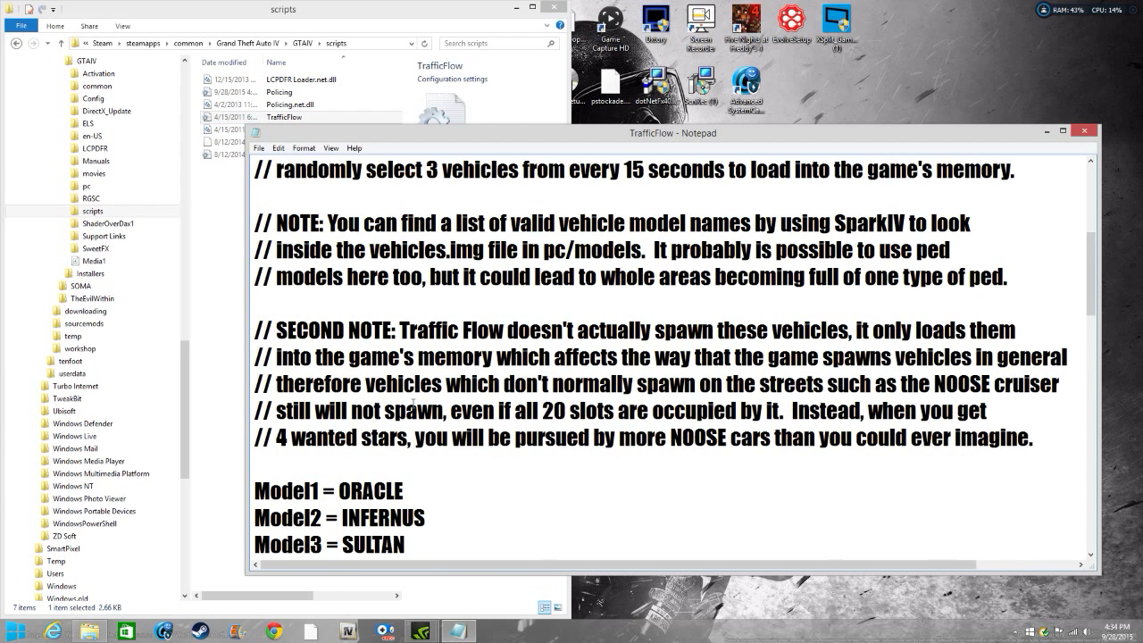
scroll(412, 408, down, 8)
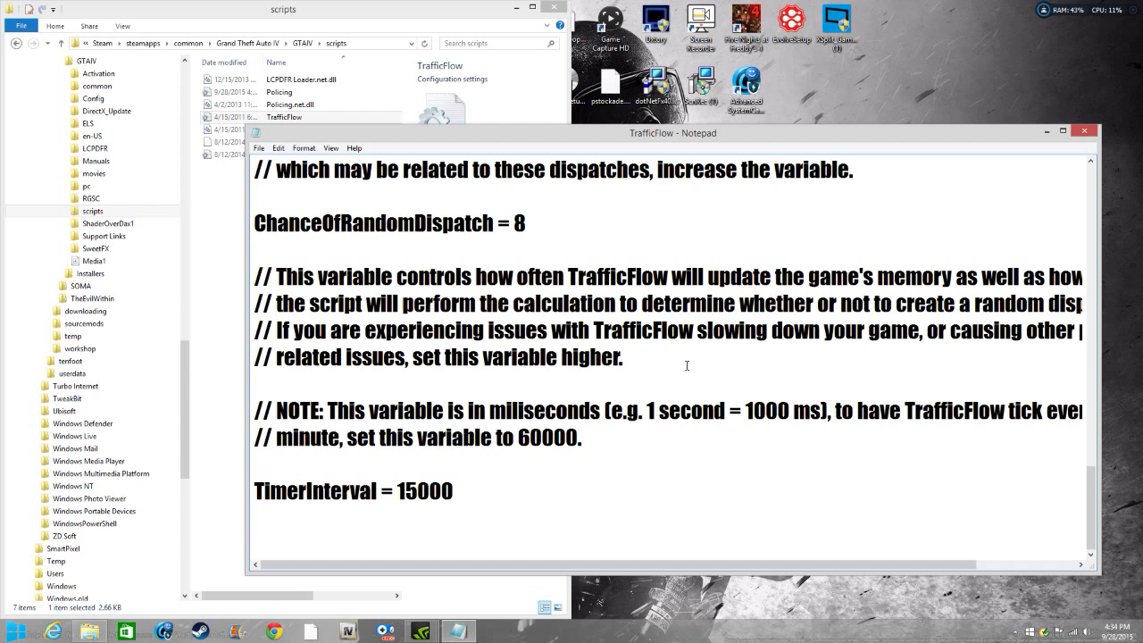
click(1083, 131)
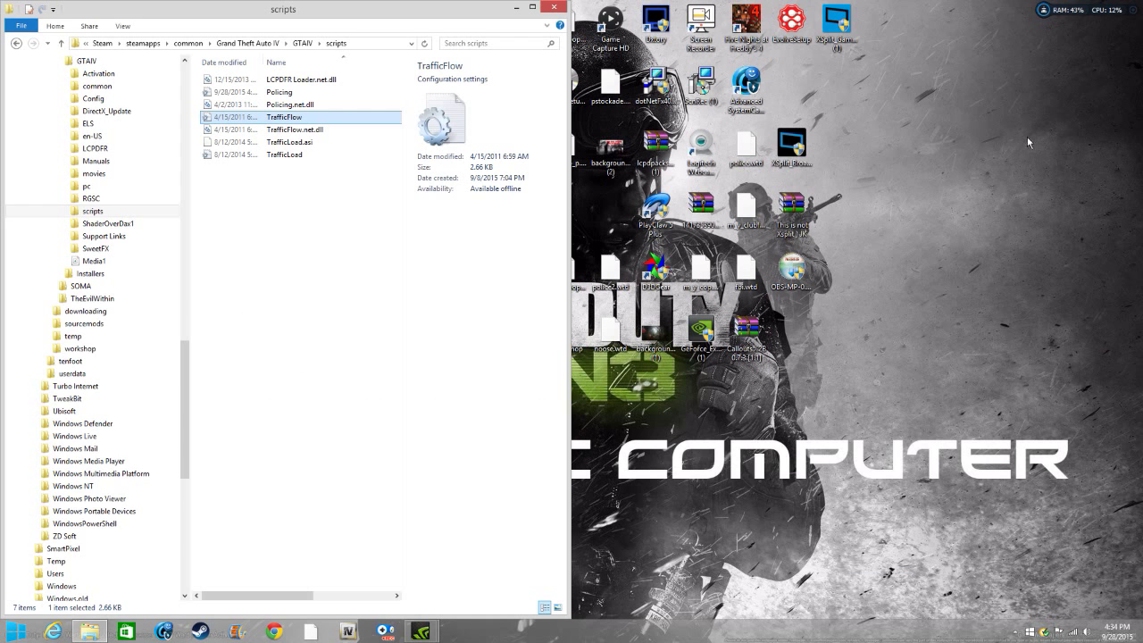
Open the TrafficLoad configuration file, check the Amount entry under AddedCars, then save and close the file
double_click(283, 155)
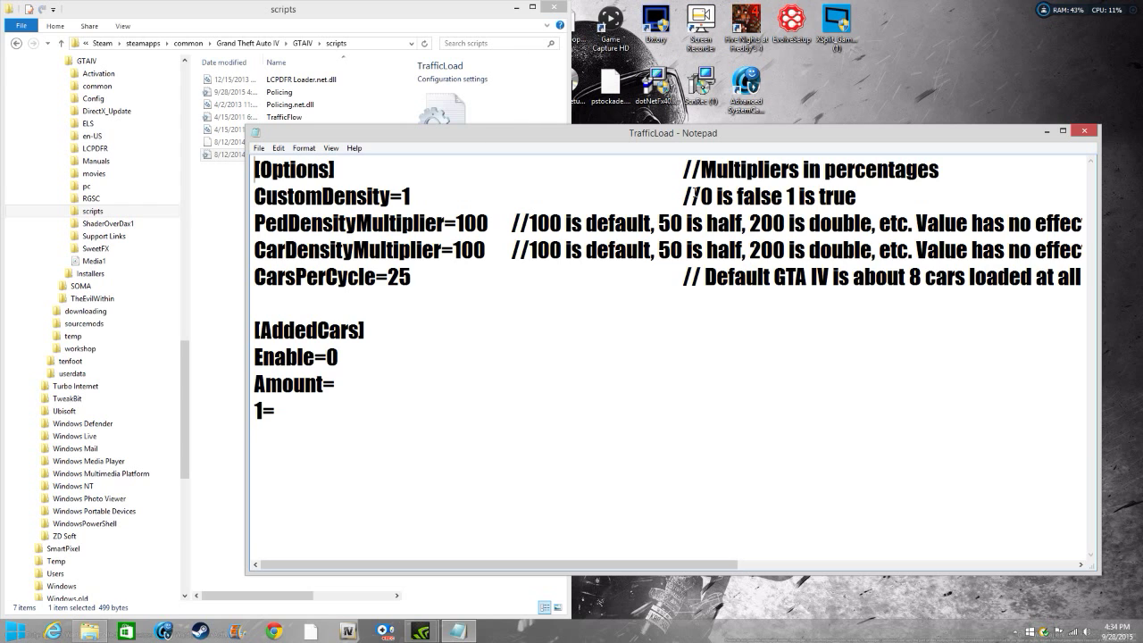
drag(406, 386, 254, 384)
click(402, 402)
click(259, 148)
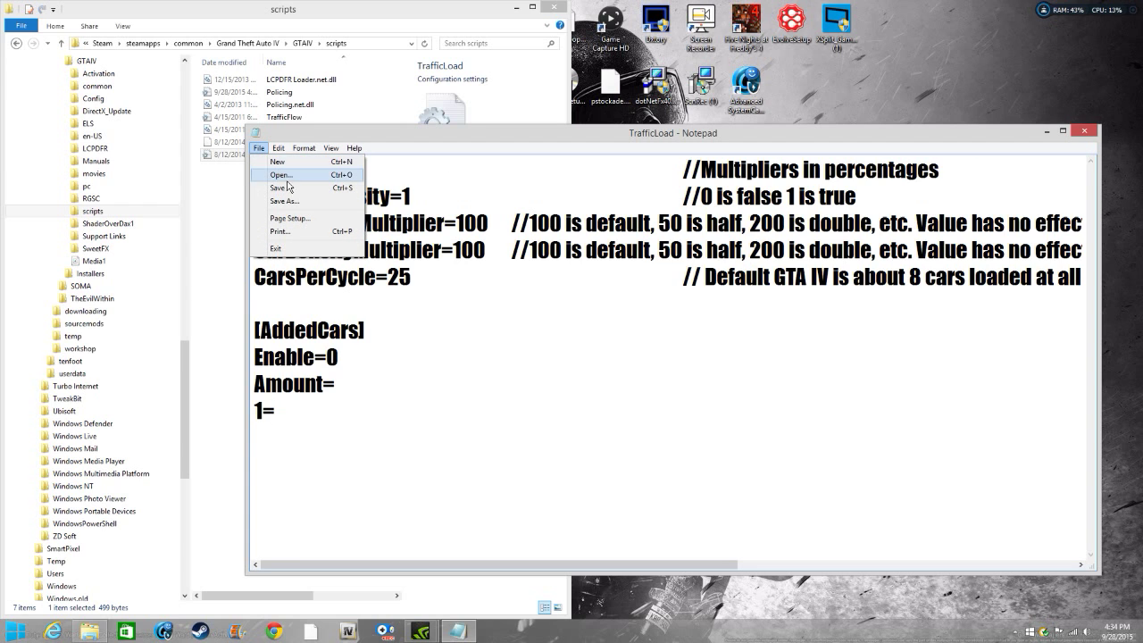
click(287, 191)
click(1083, 132)
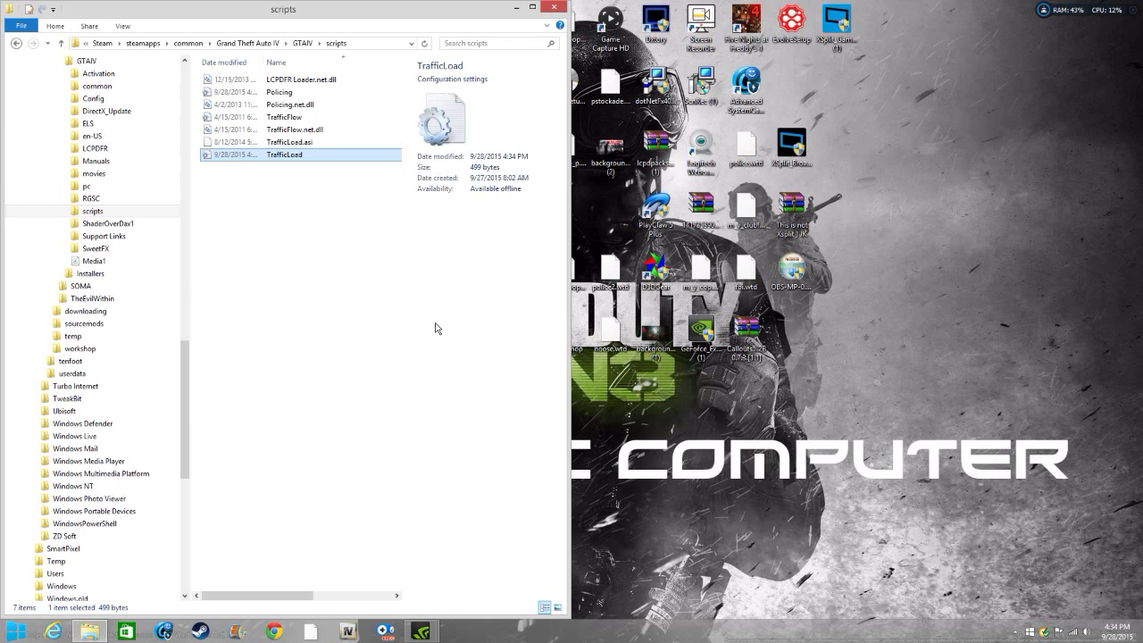
Minimize the scripts folder and search the Downloads folder for "cry"
click(515, 9)
right_click(89, 631)
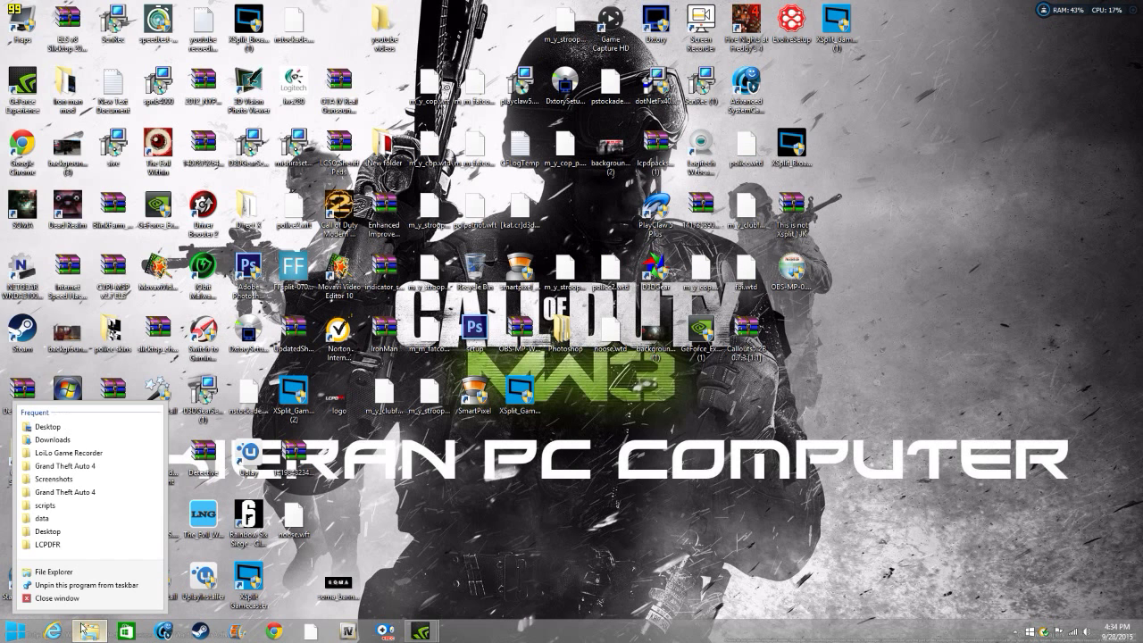
click(62, 440)
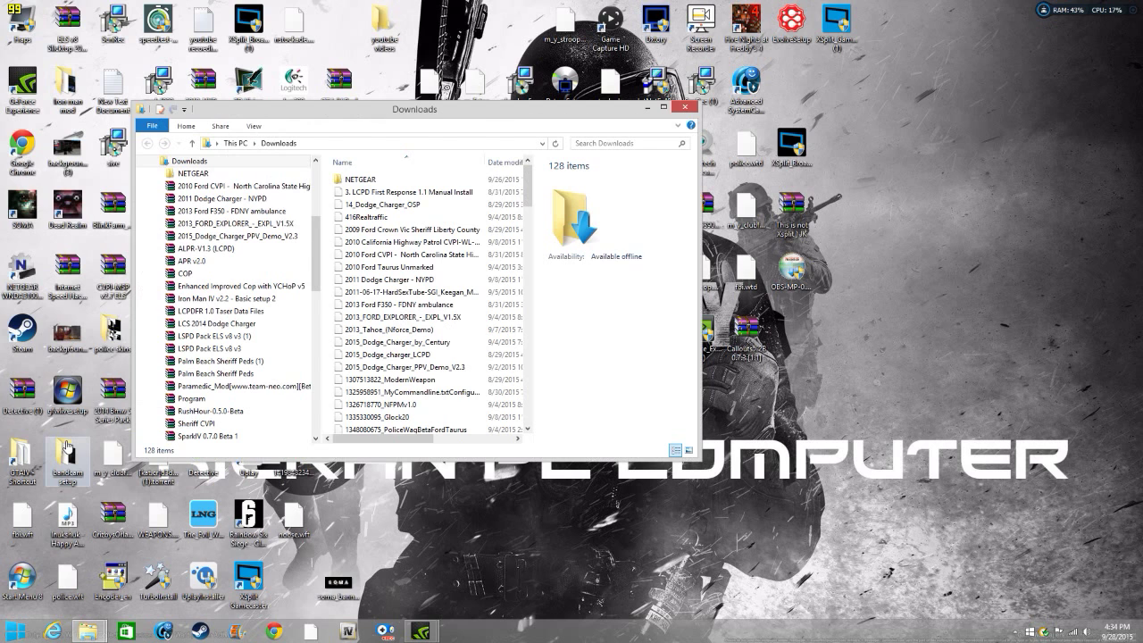
click(592, 145)
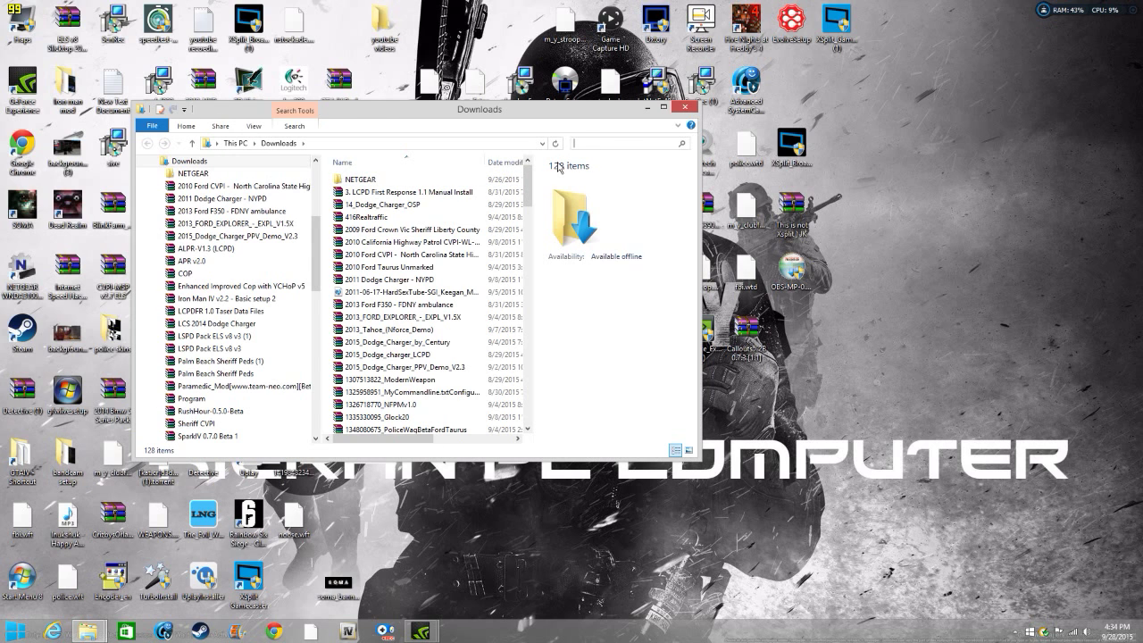
text(cry)
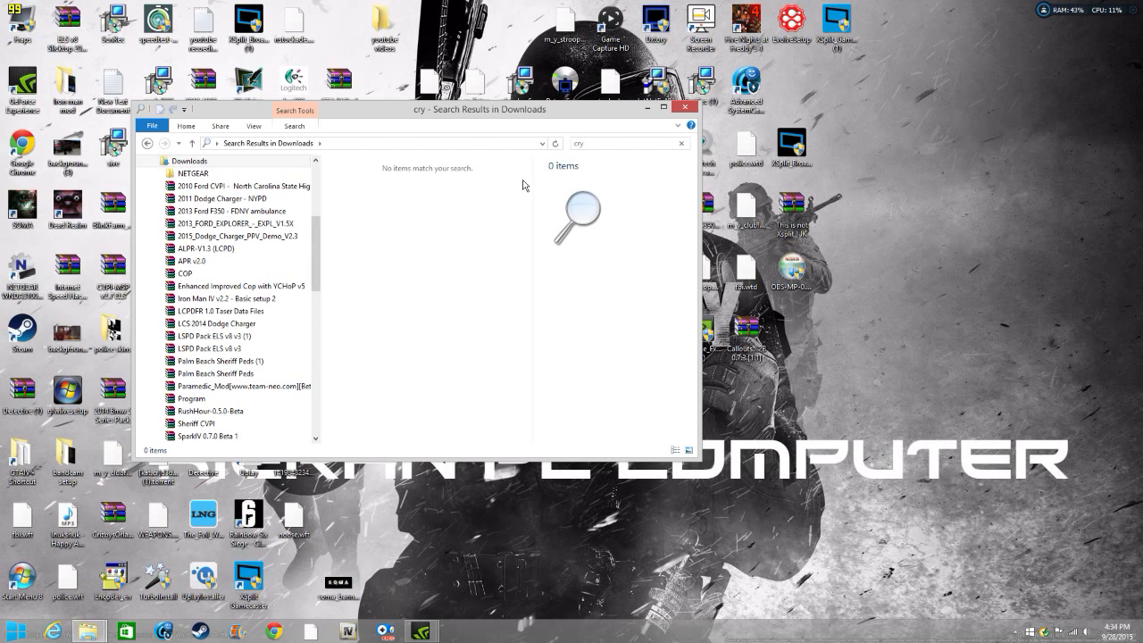
scroll(319, 224, up, 5)
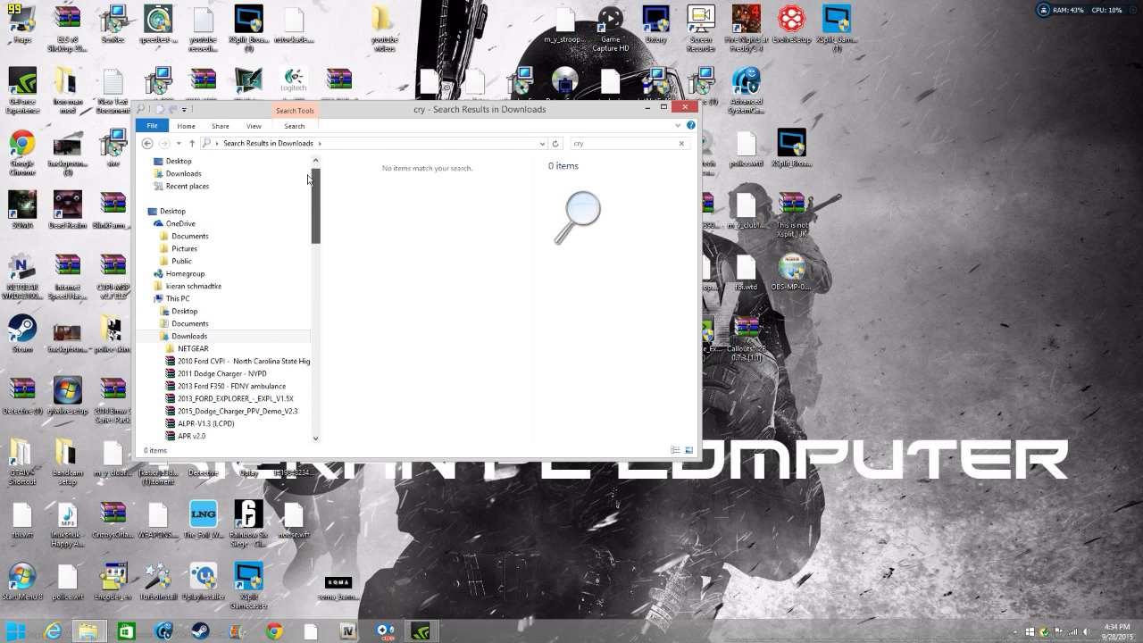
click(174, 161)
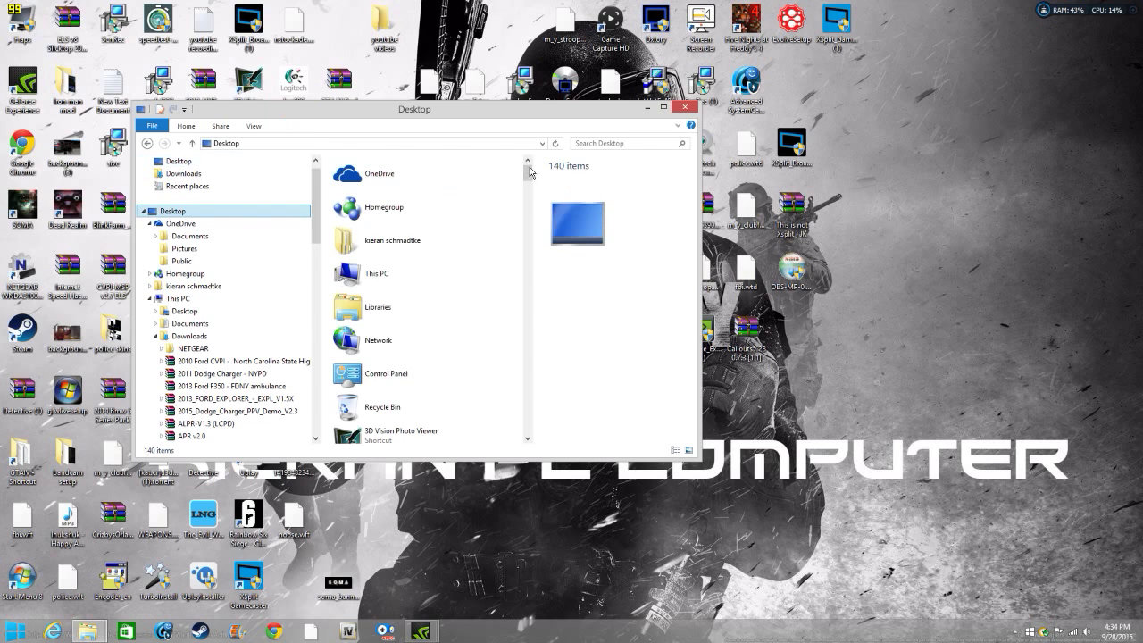
click(603, 143)
text(cry)
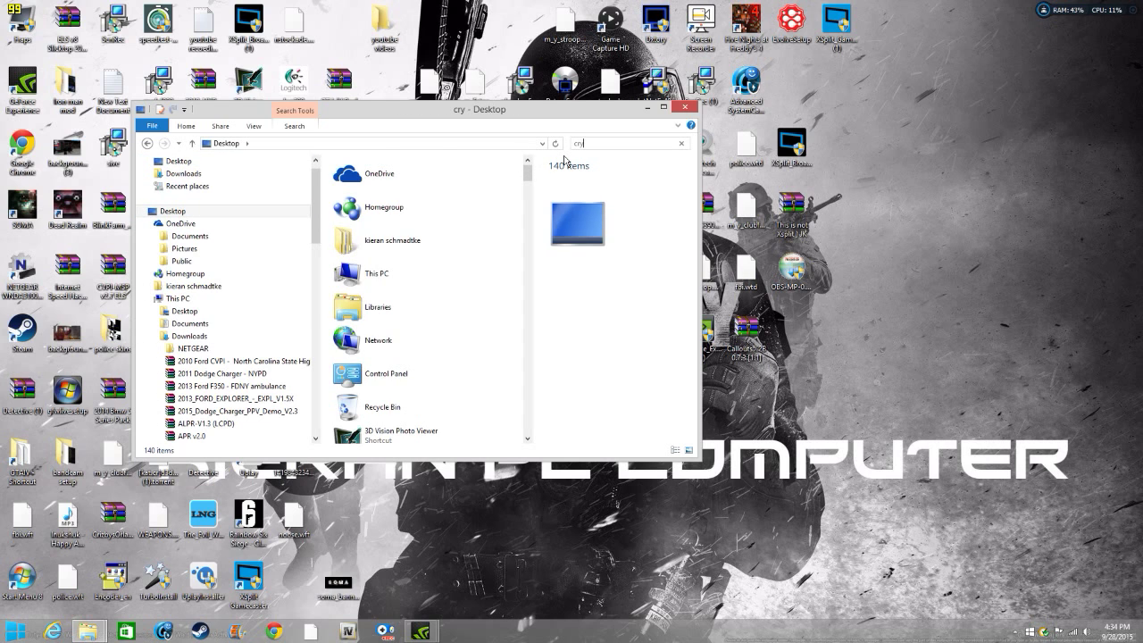
double_click(525, 175)
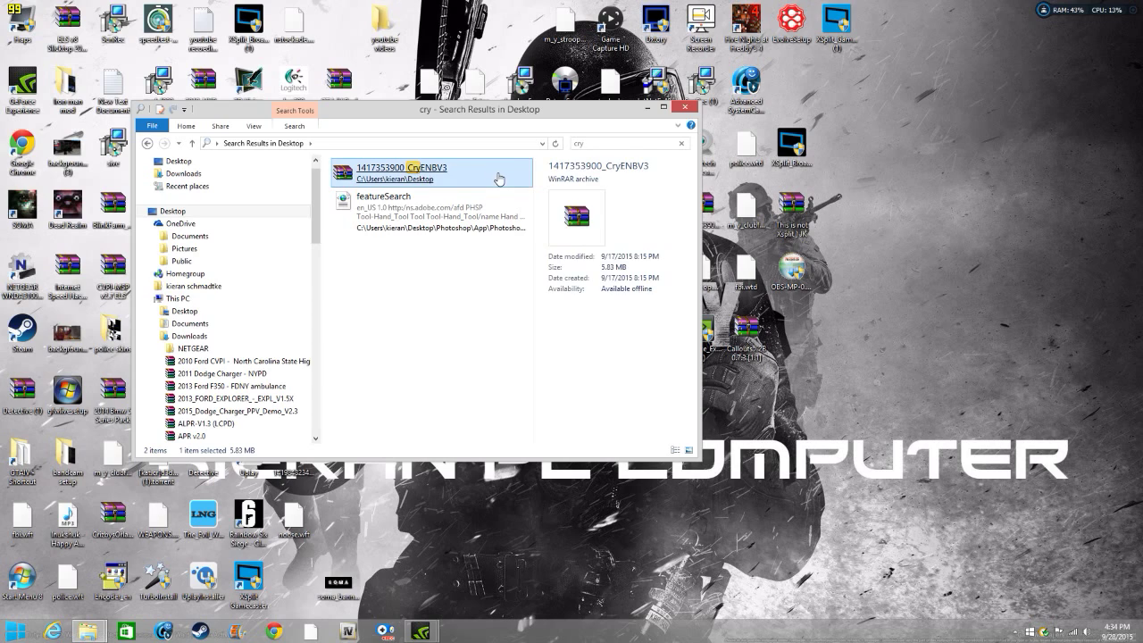
Close the search results and arrange the CryENBV3 archive side by side with the GTAIV game folder opened from the desktop shortcut
click(684, 107)
drag(884, 287, 1141, 230)
double_click(33, 469)
drag(499, 123, 2, 80)
Switch to Chrome, replace the loading page with a new tab, and search Google for "cry enb v3"
click(273, 631)
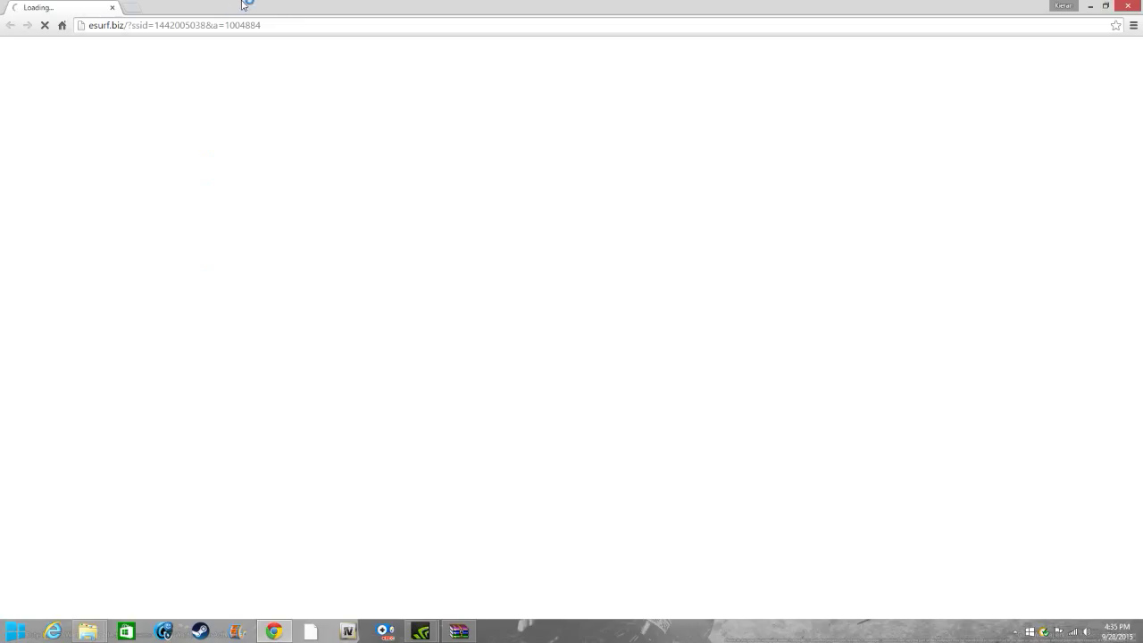
click(132, 7)
click(112, 7)
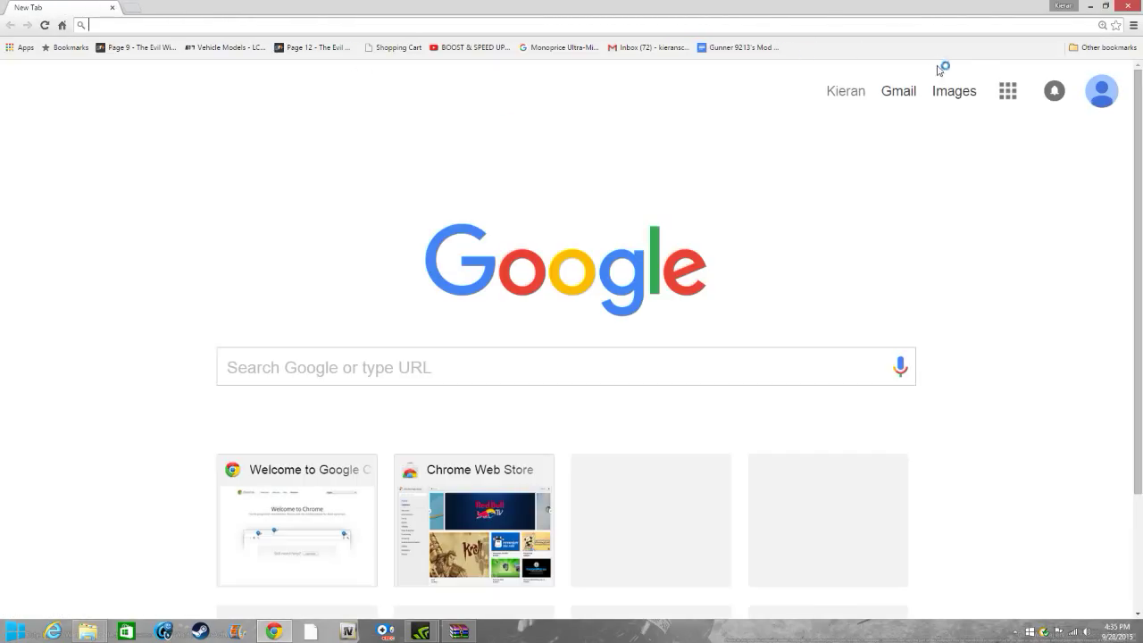
click(1007, 90)
click(949, 201)
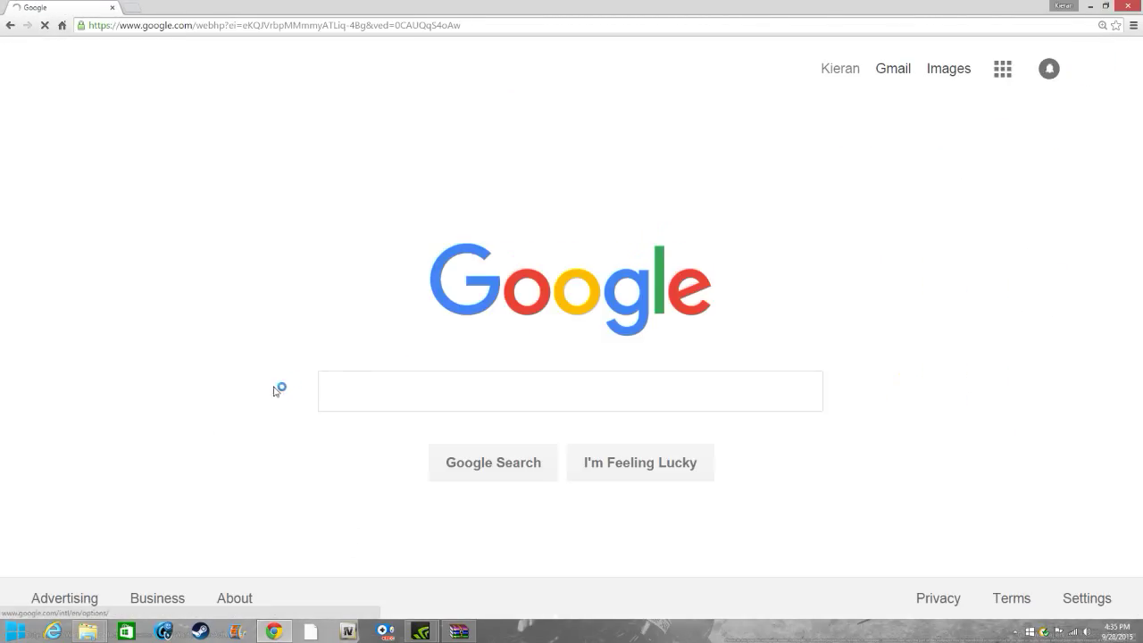
text(c)
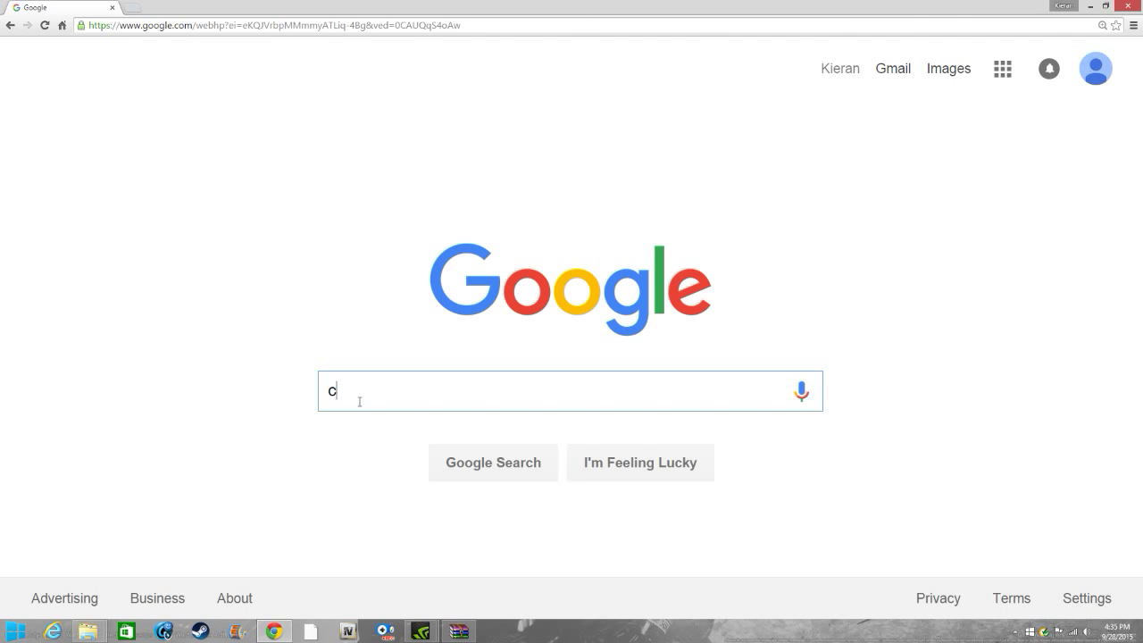
text(ry)
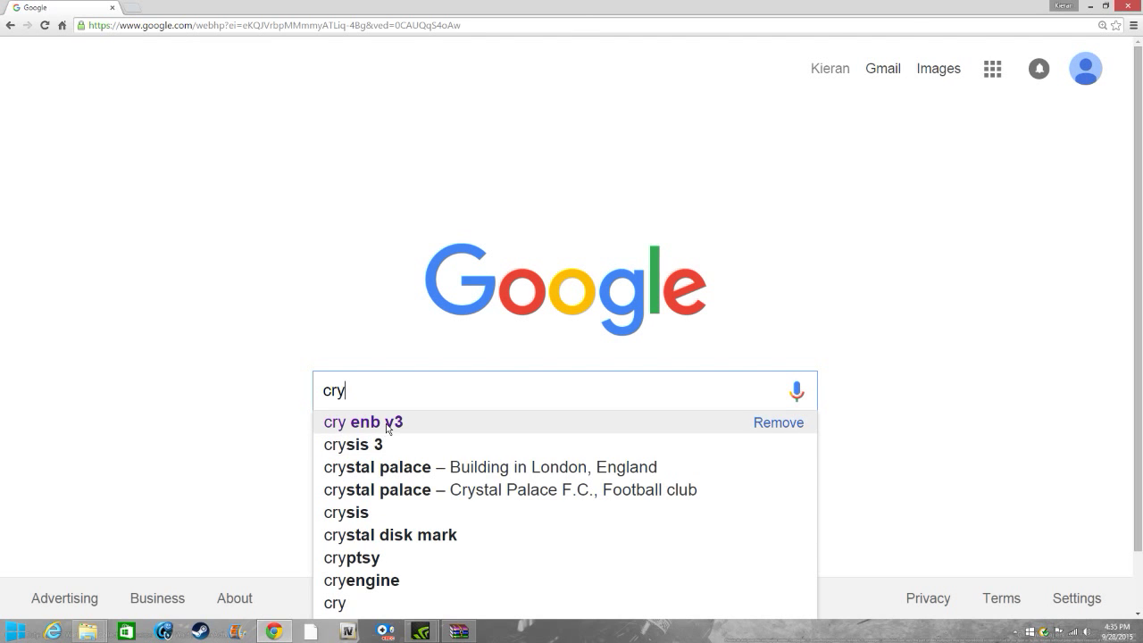
click(366, 421)
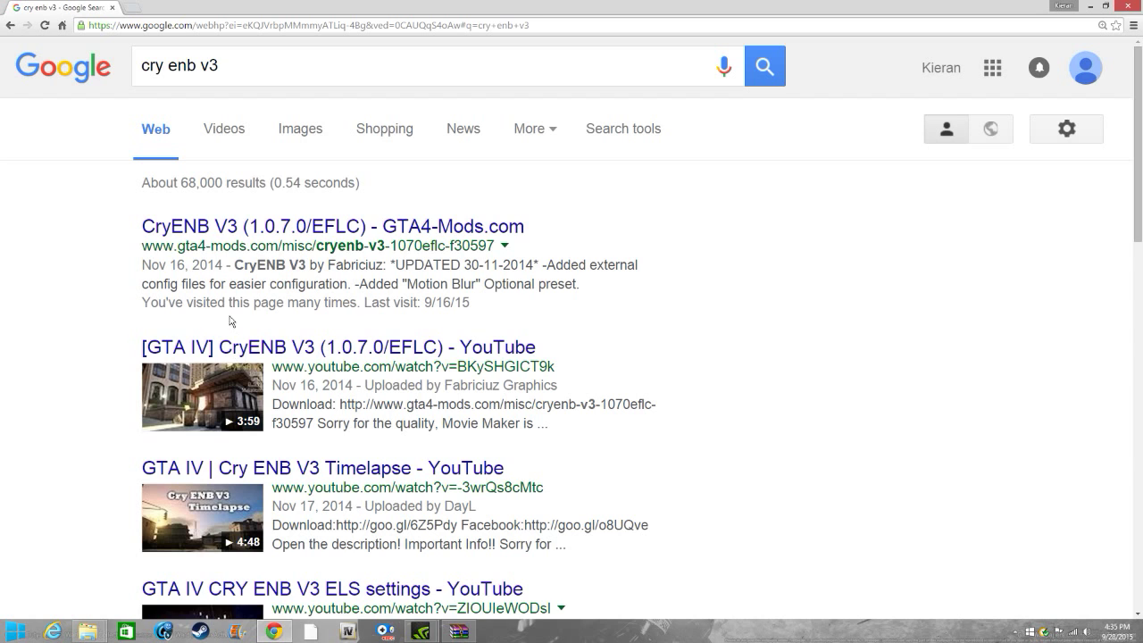
Open the GTA4-Mods page for CryENB V3, review its description and the car interior screenshot, then close the browser
click(320, 229)
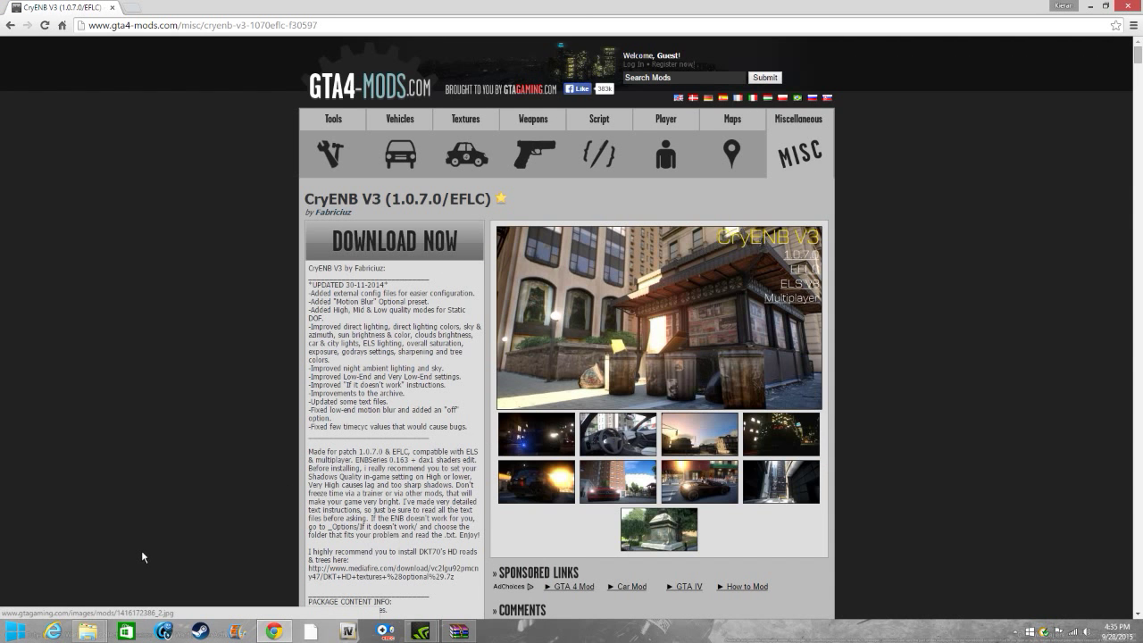
scroll(388, 410, down, 2)
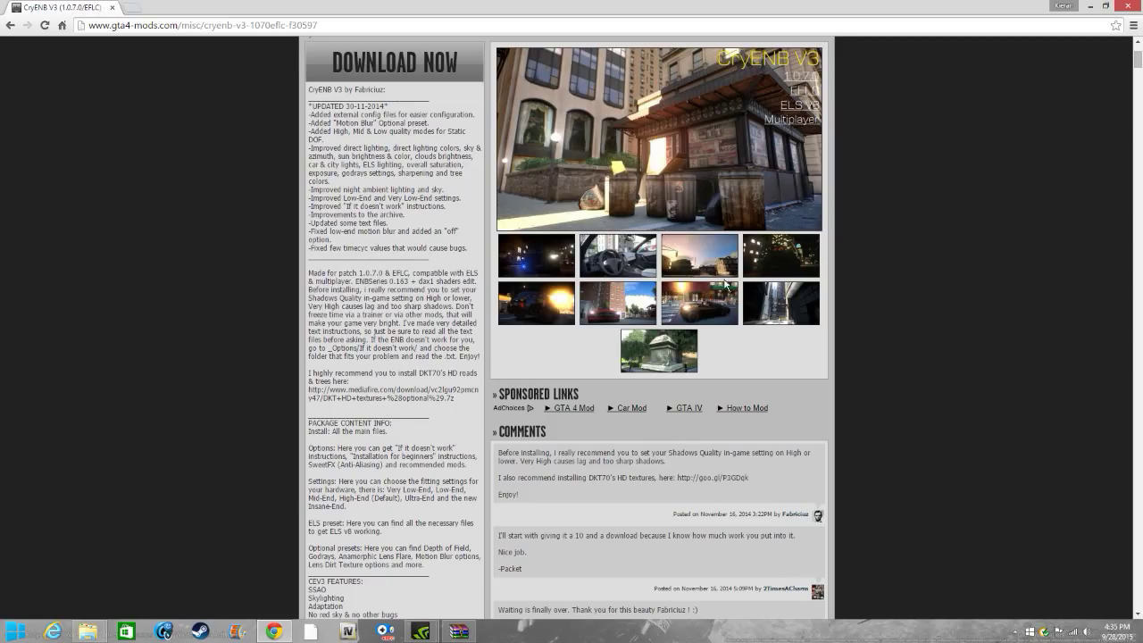
scroll(714, 294, up, 2)
click(603, 387)
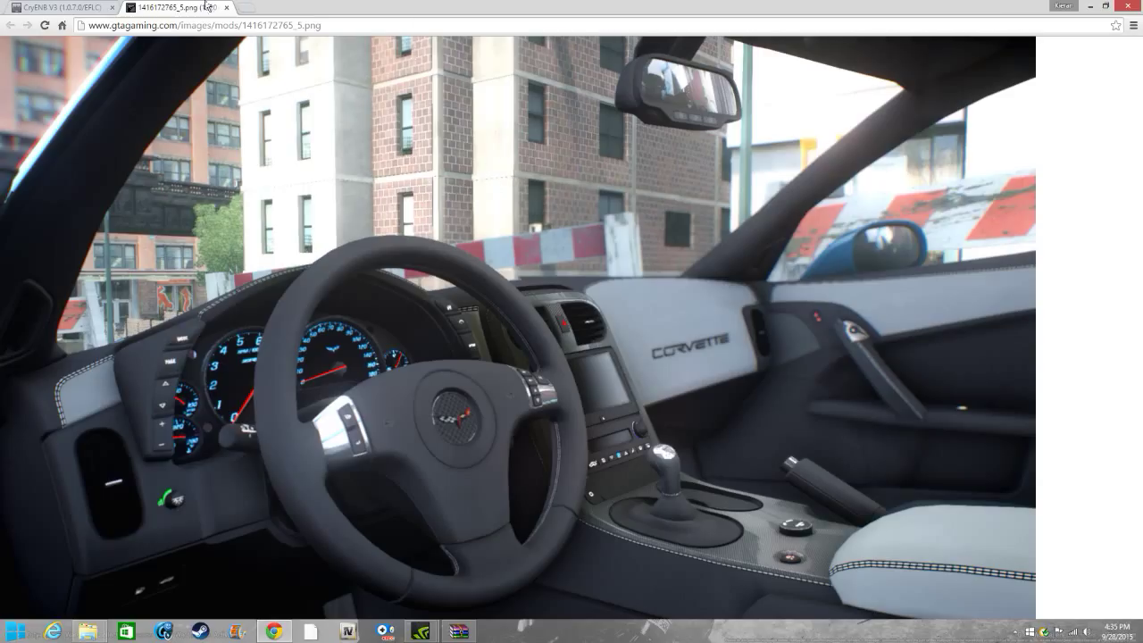
click(111, 7)
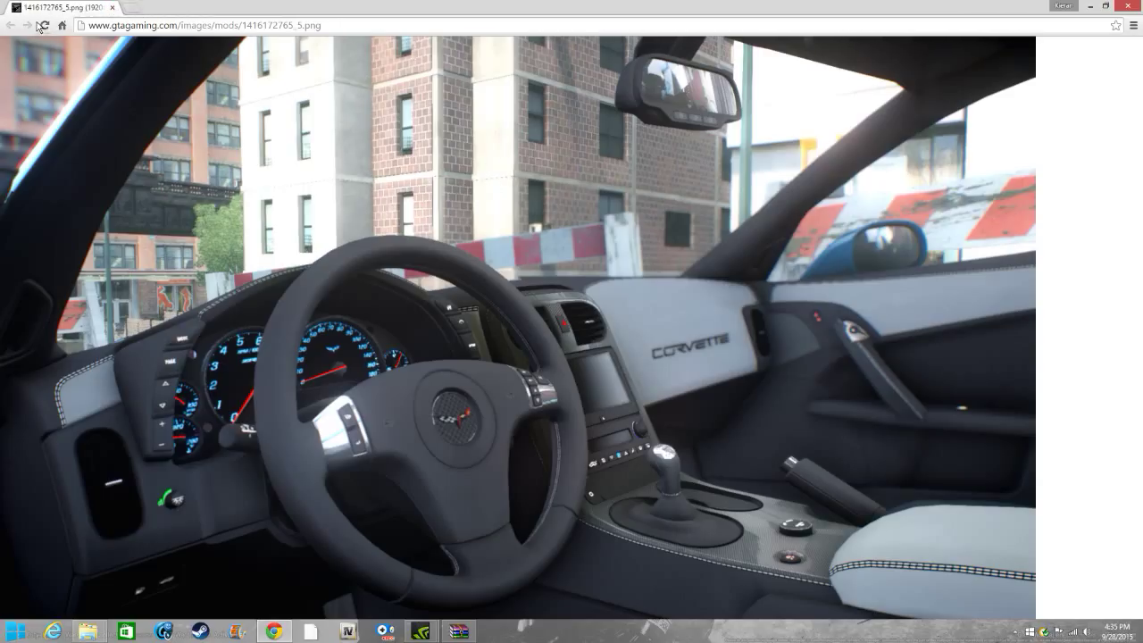
click(1129, 7)
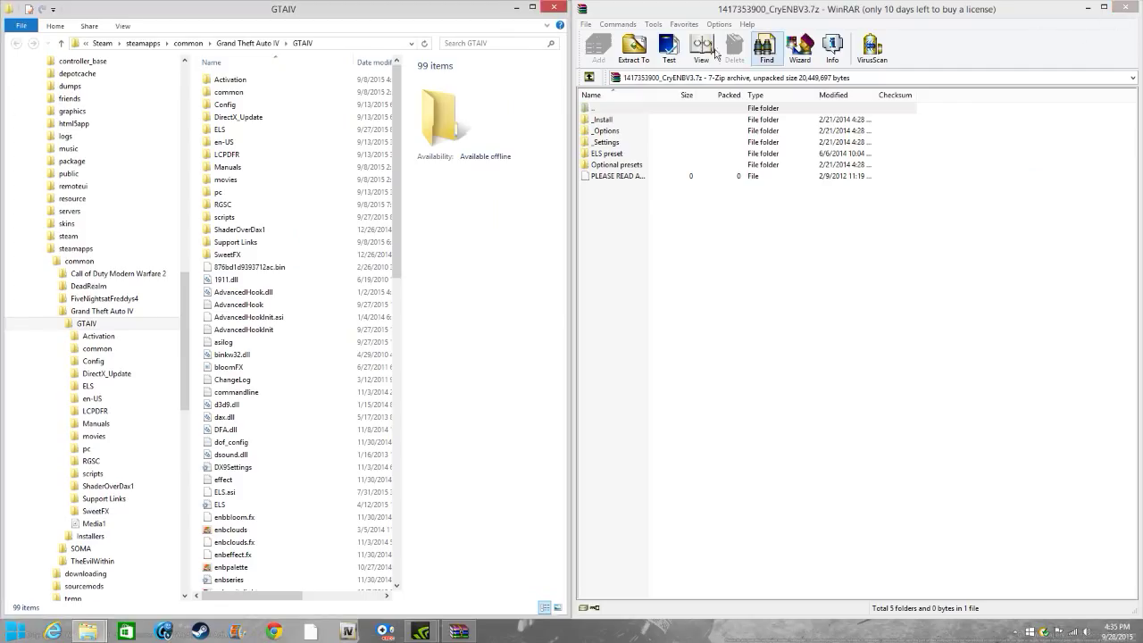
Open the archive's _Settings folder, look through the Insane-End preset files, and return to the preset list
click(610, 146)
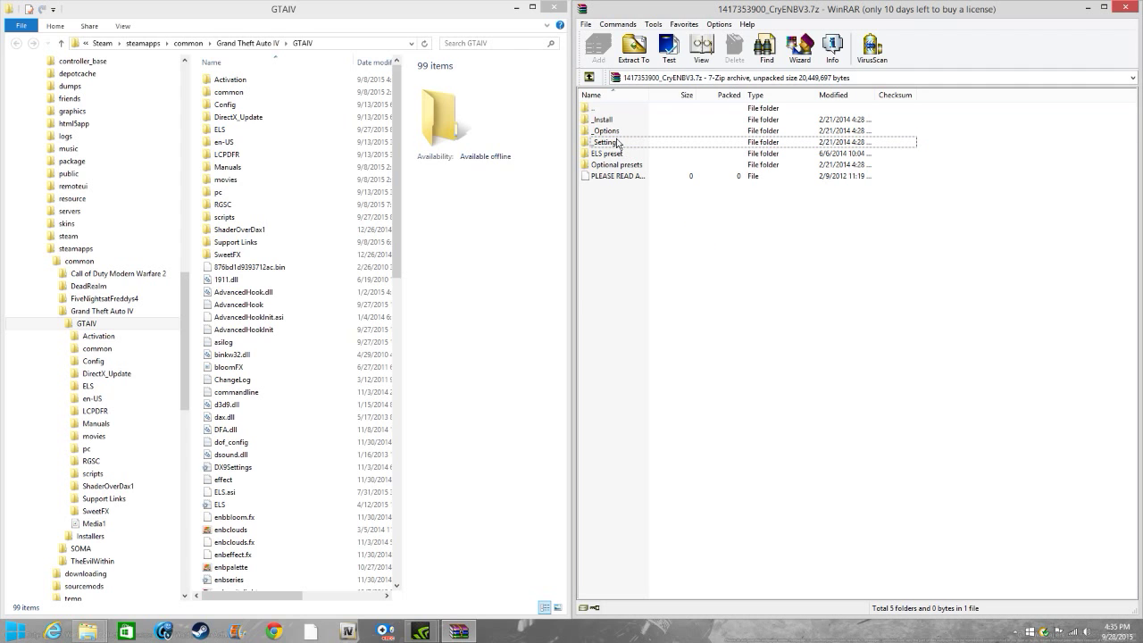
double_click(619, 143)
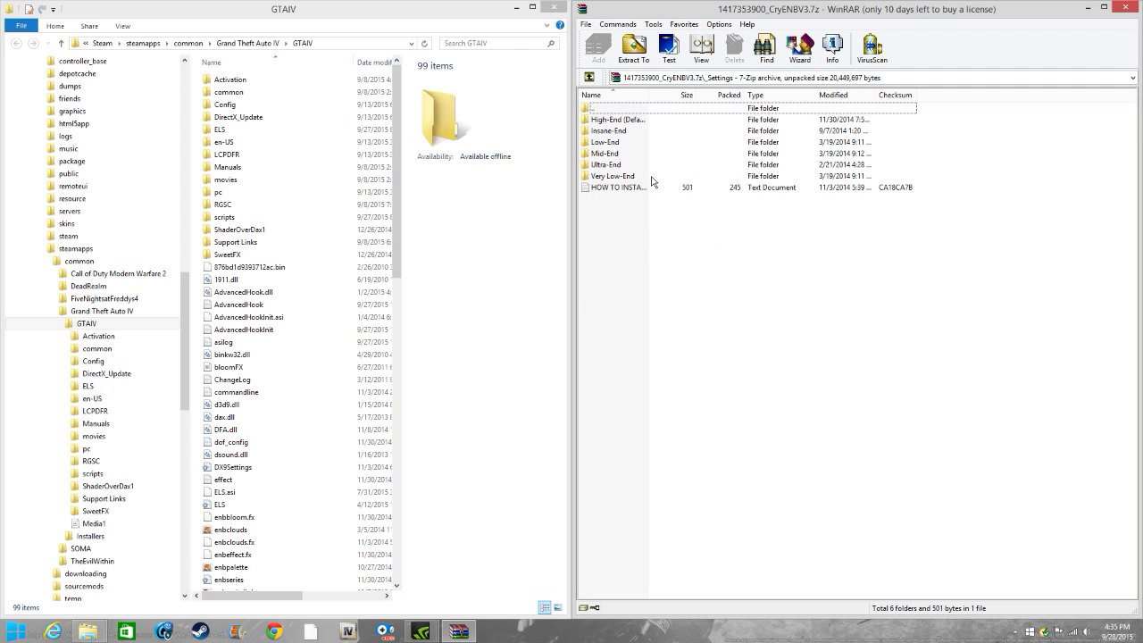
double_click(621, 131)
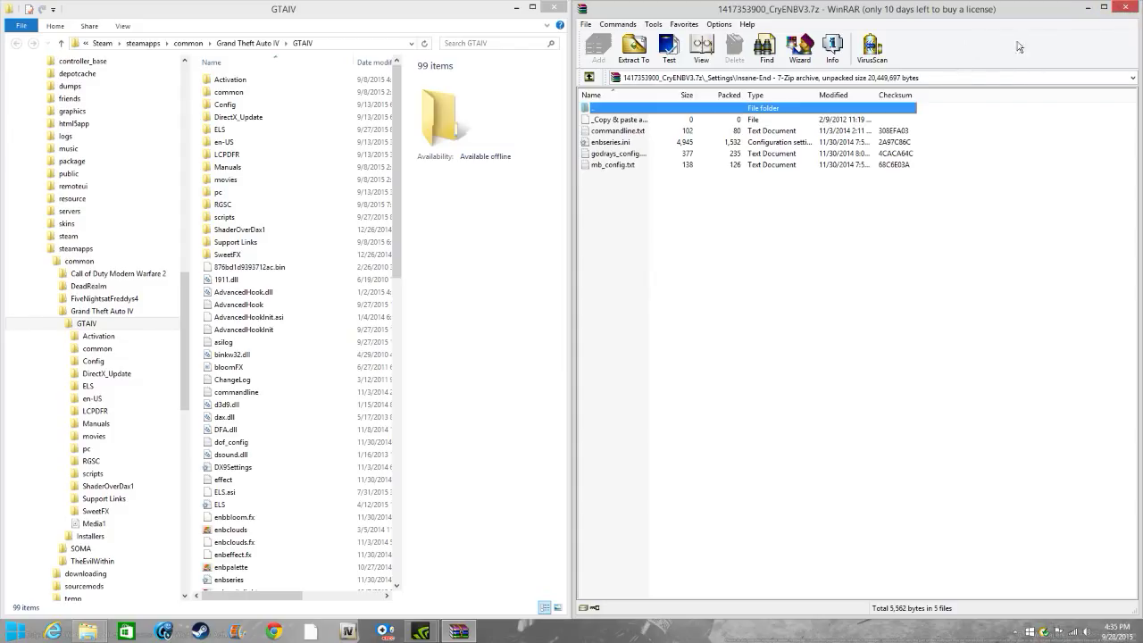
click(973, 207)
key(BackSpace)
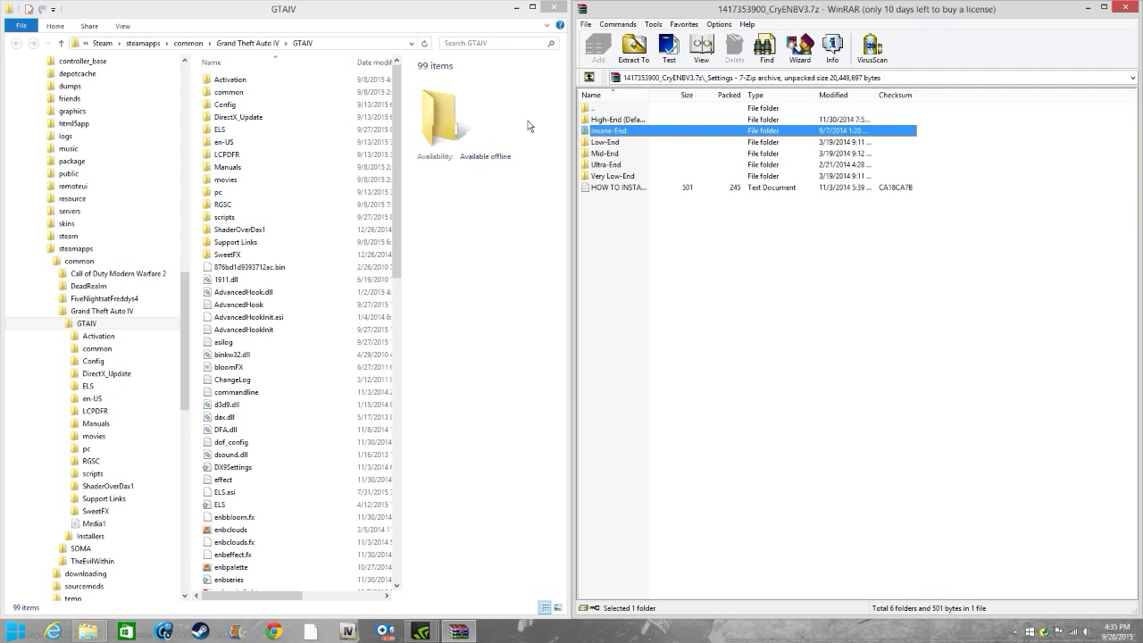
click(665, 236)
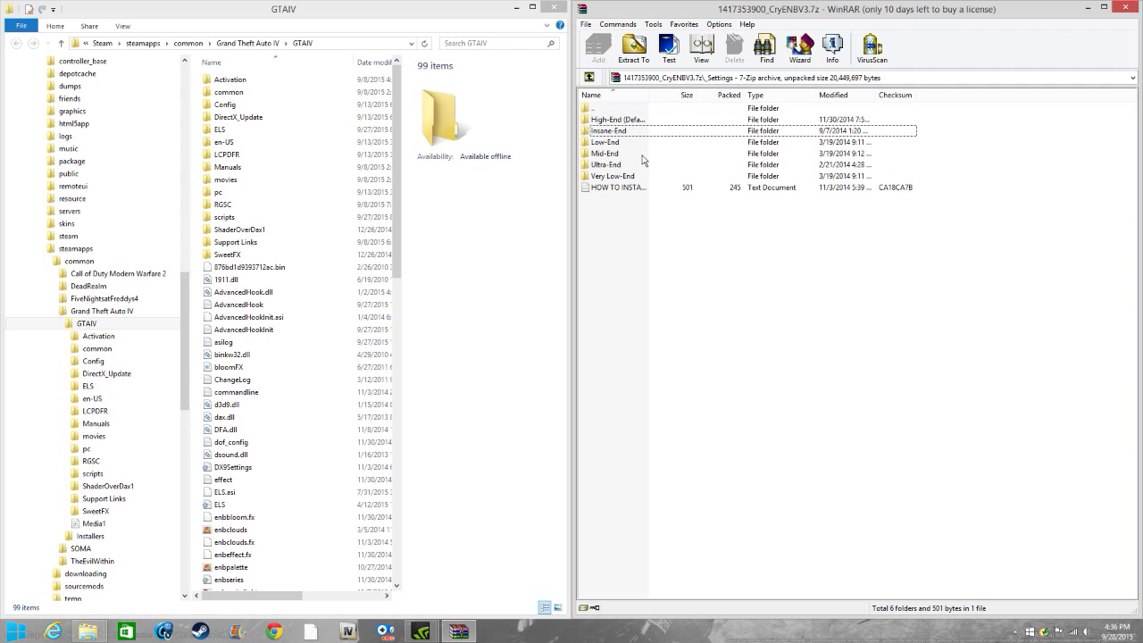
Look through the Mid-End preset files and return to the archive's root folder
double_click(612, 154)
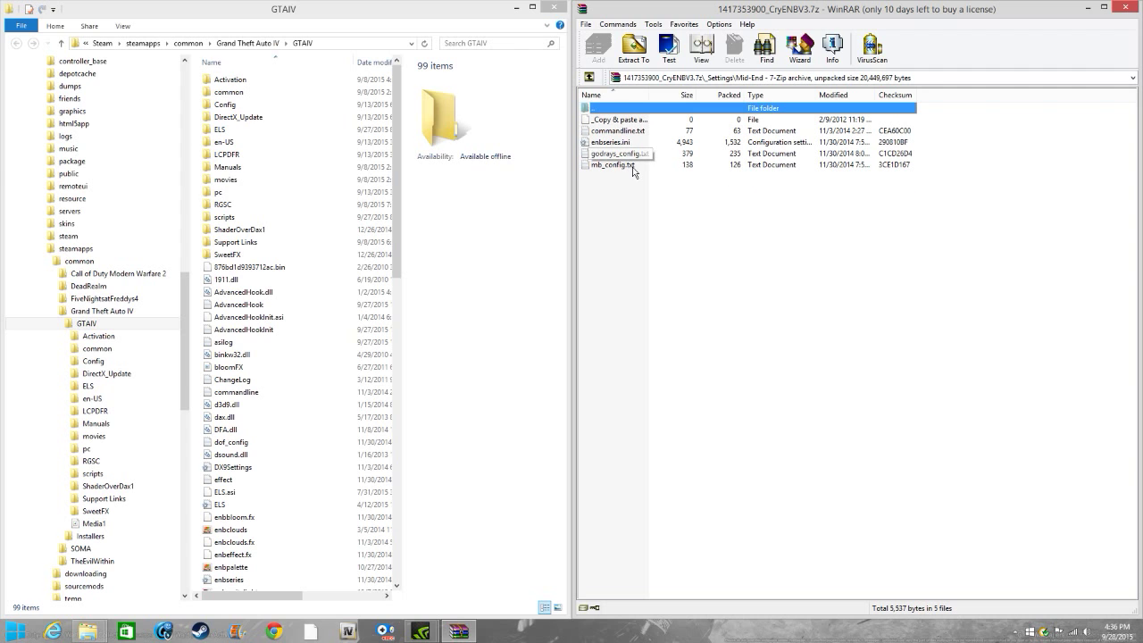
click(632, 167)
click(647, 185)
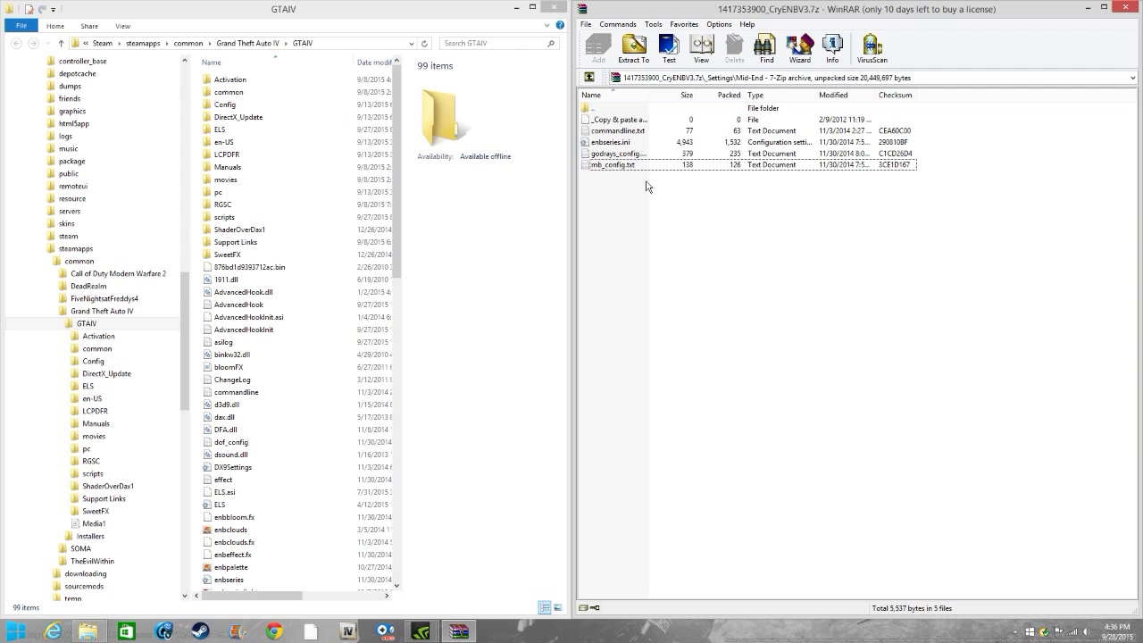
key(BackSpace)
key(BackSpace)
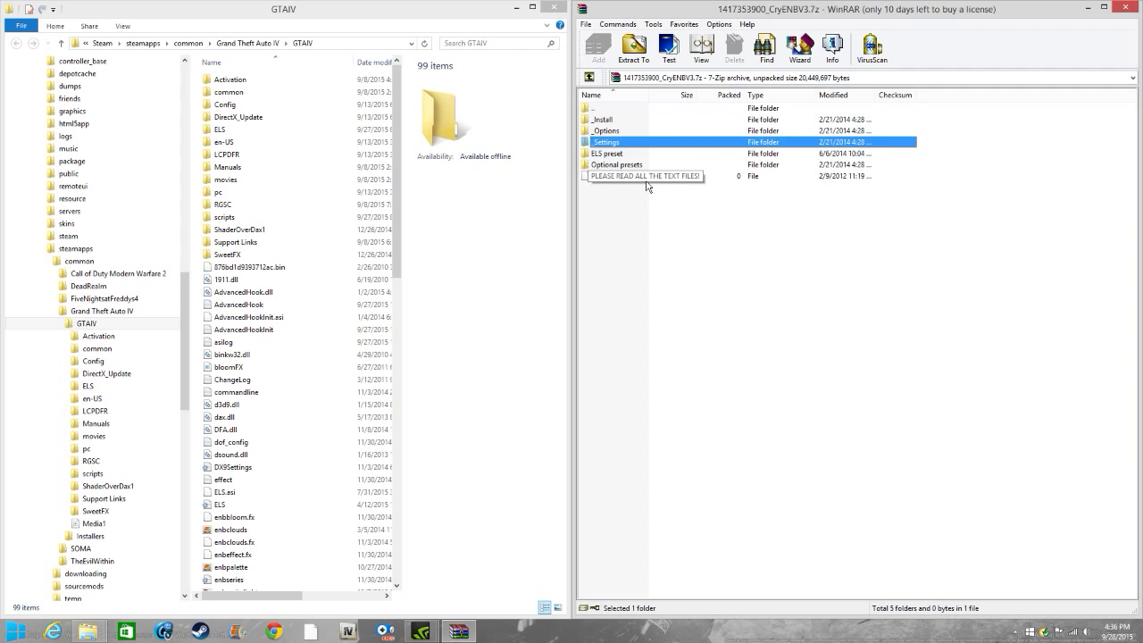
Browse the archive's _Options folder, including the recommended mods and "If it doesn't work" subfolders, and return to the archive root
double_click(613, 132)
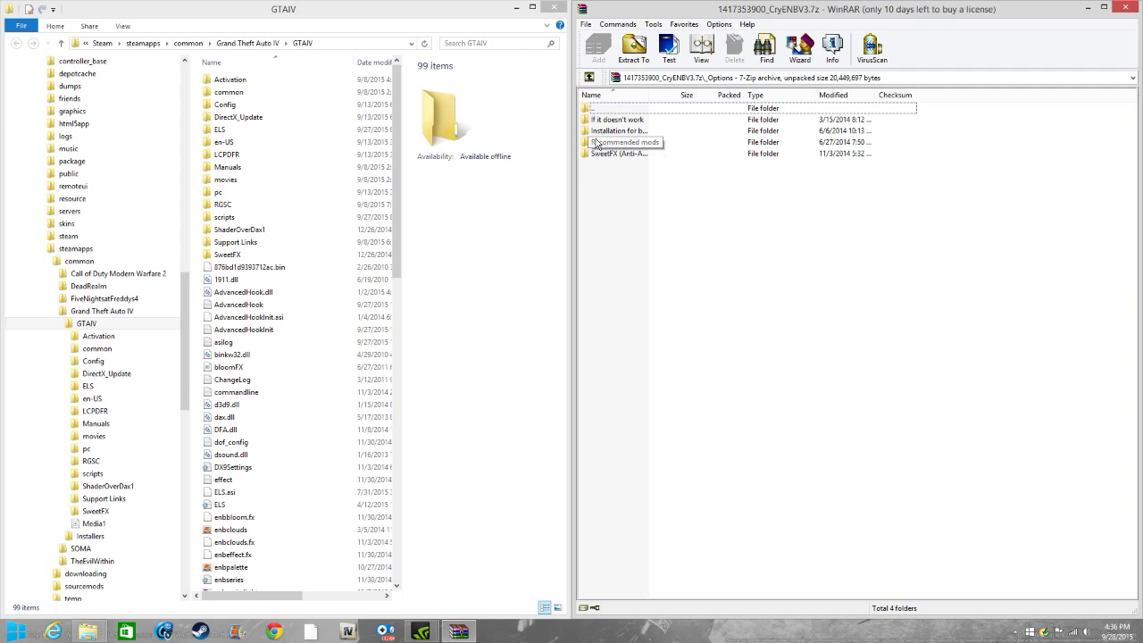
double_click(598, 142)
key(BackSpace)
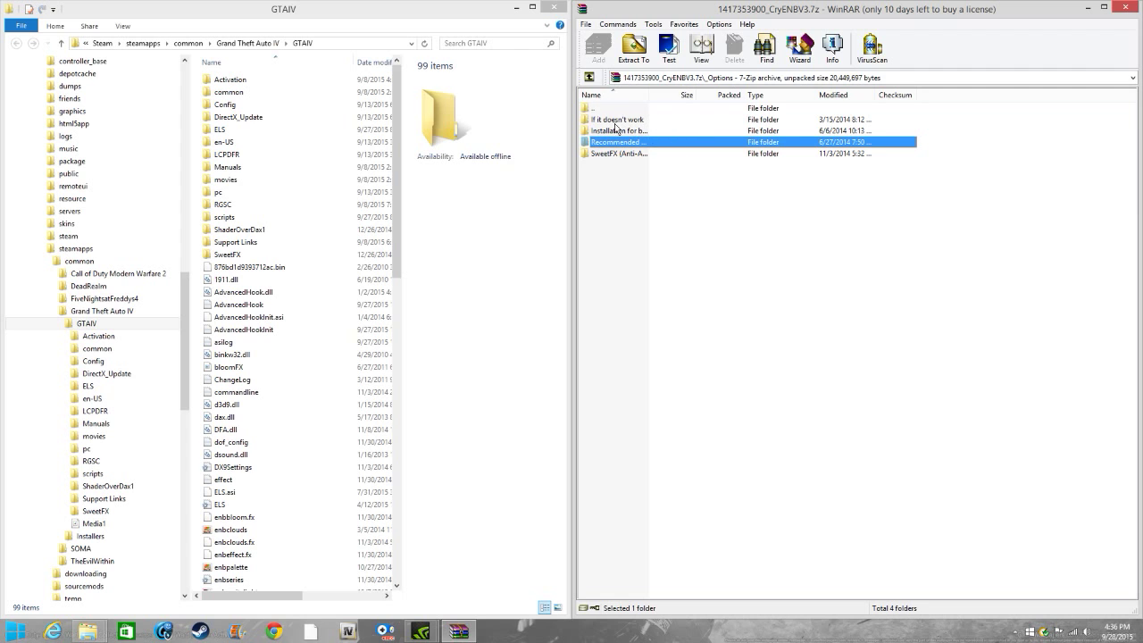
double_click(616, 121)
double_click(631, 131)
key(BackSpace)
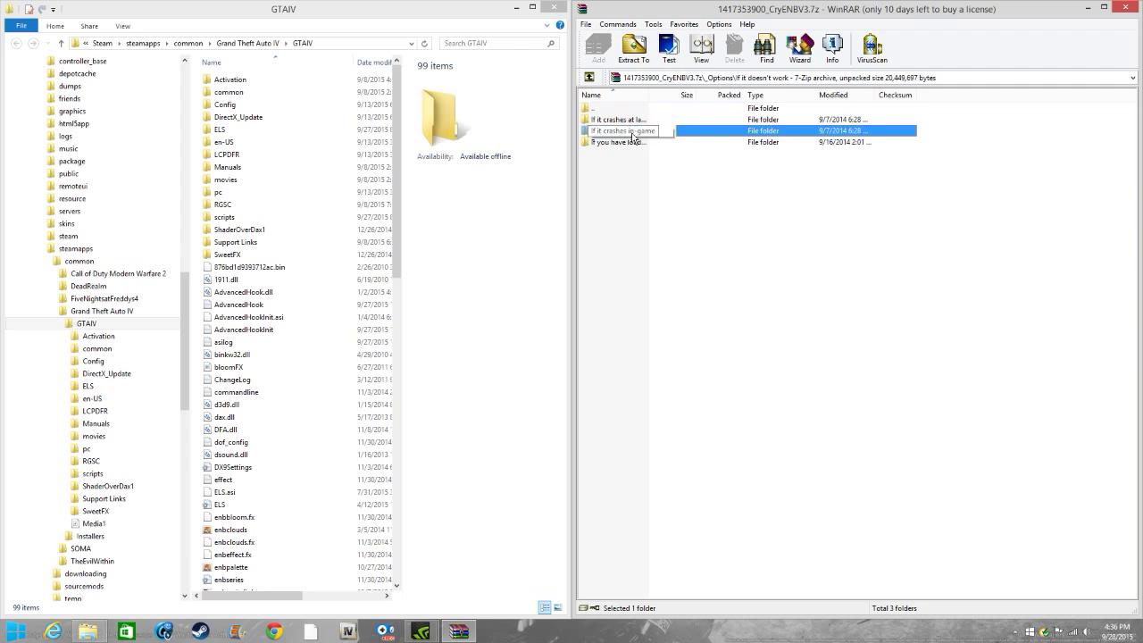
key(BackSpace)
key(BackSpace)
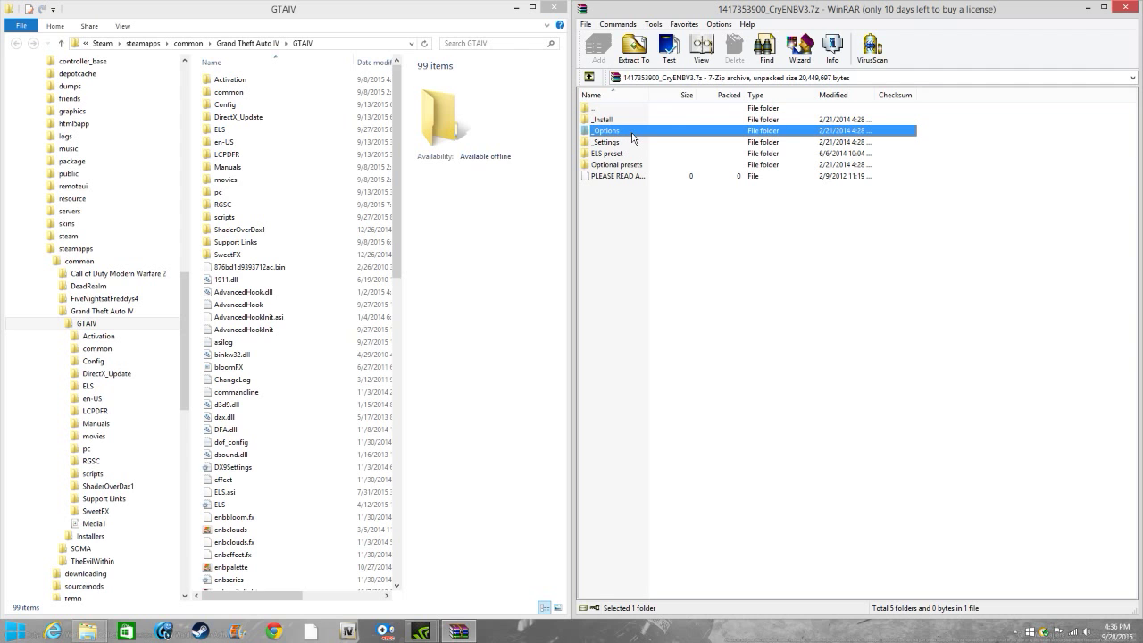
Open the archive's _Install folder and try moving its ShaderOverDax1 folder toward the GTAIV game folder
double_click(619, 120)
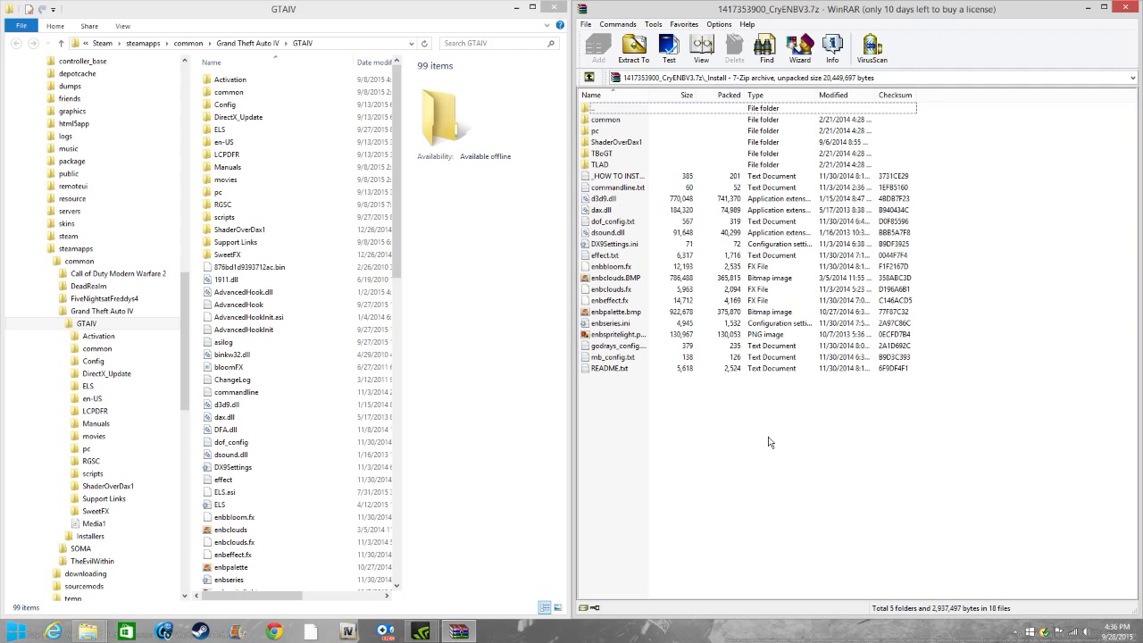
click(461, 481)
drag(650, 388, 689, 398)
click(341, 420)
drag(635, 146, 927, 163)
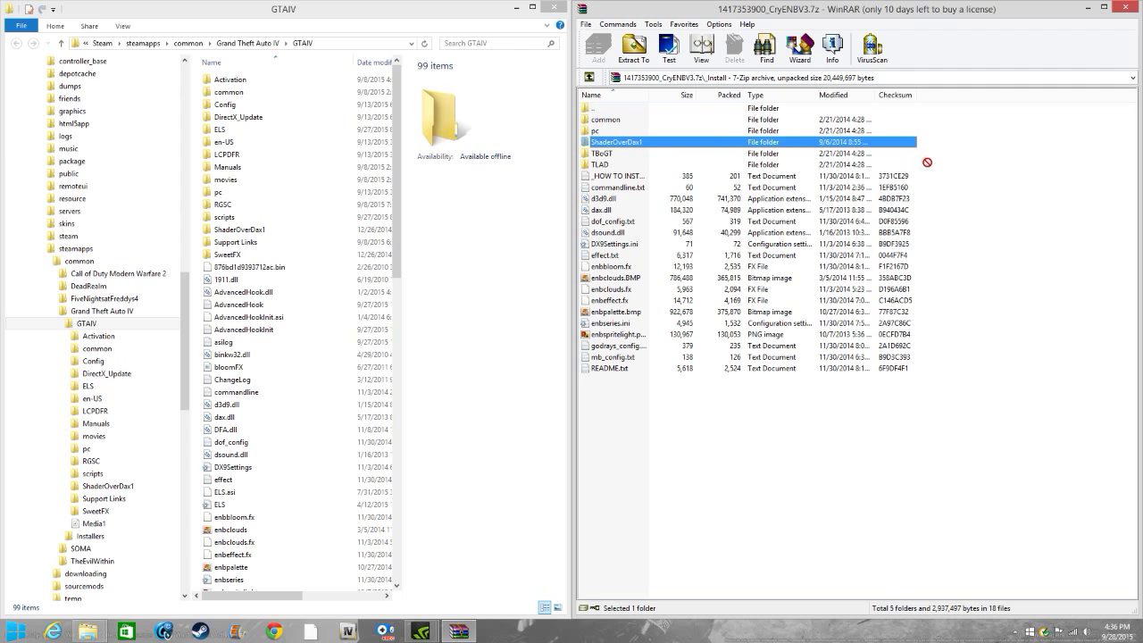
drag(668, 150, 522, 186)
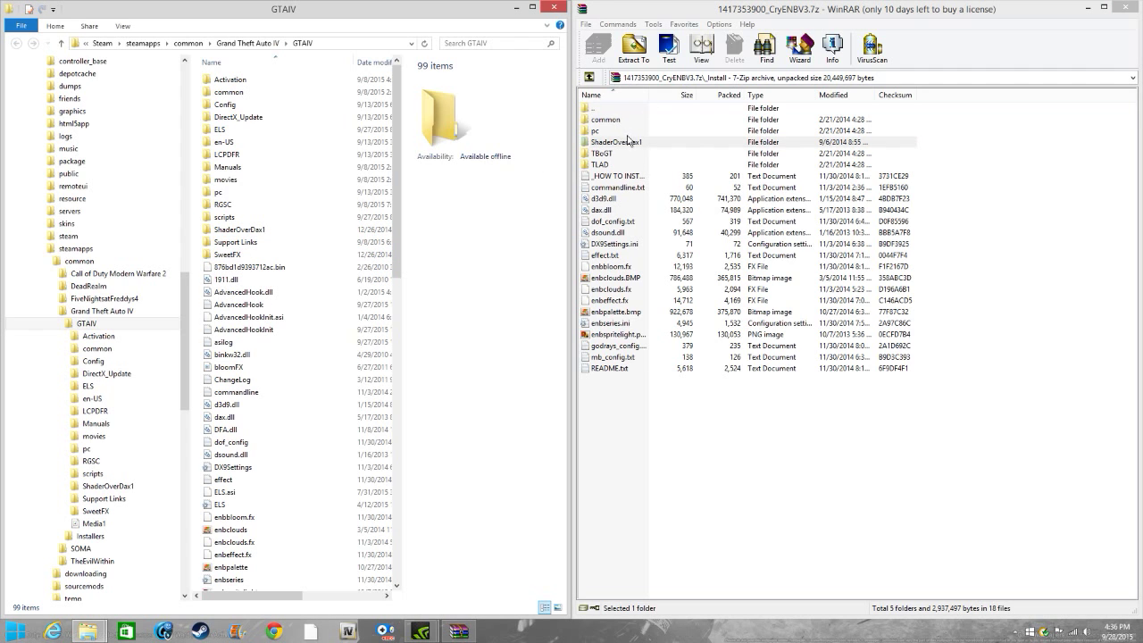
Inspect the pc folder inside _Install, viewing the files in data\effects and in textures
click(605, 132)
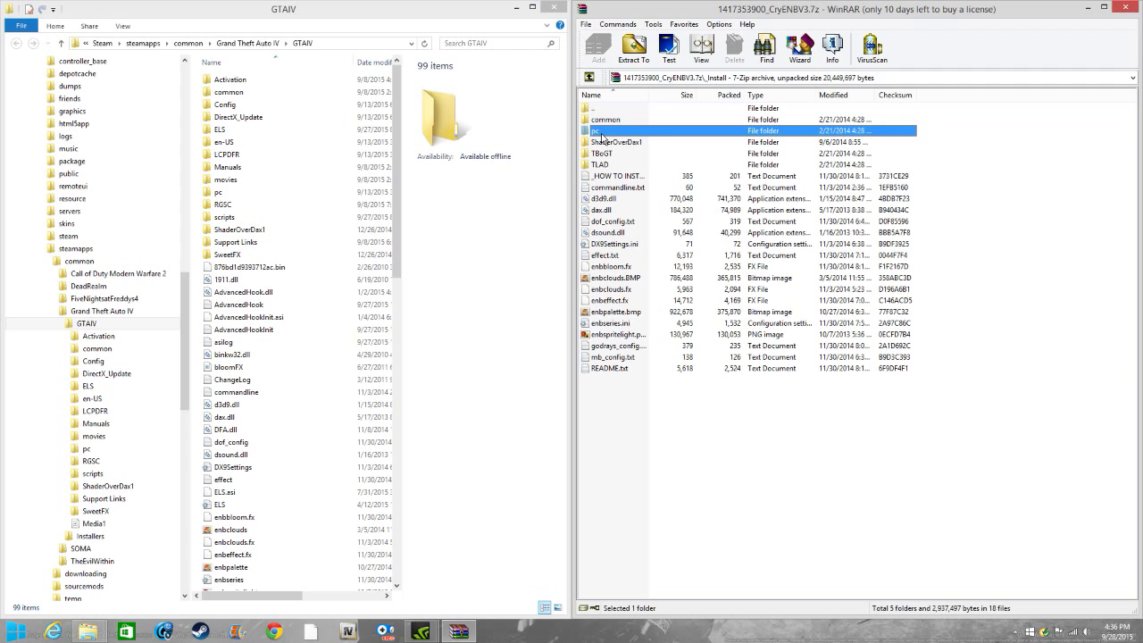
double_click(602, 134)
double_click(609, 119)
drag(643, 244, 616, 189)
double_click(596, 121)
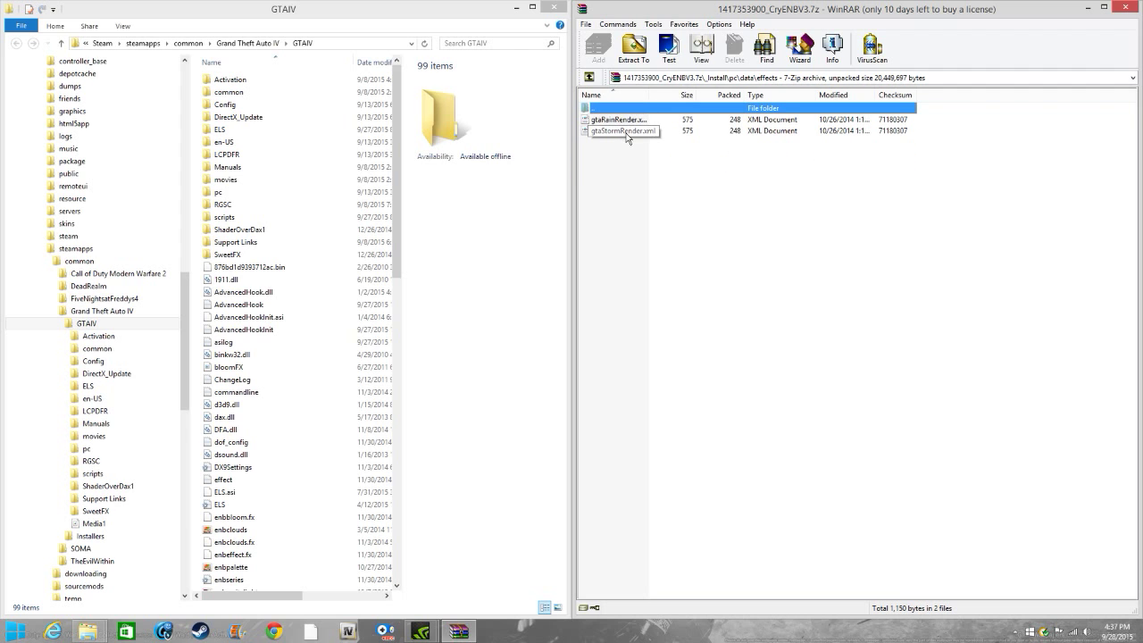
key(BackSpace)
key(BackSpace)
double_click(609, 131)
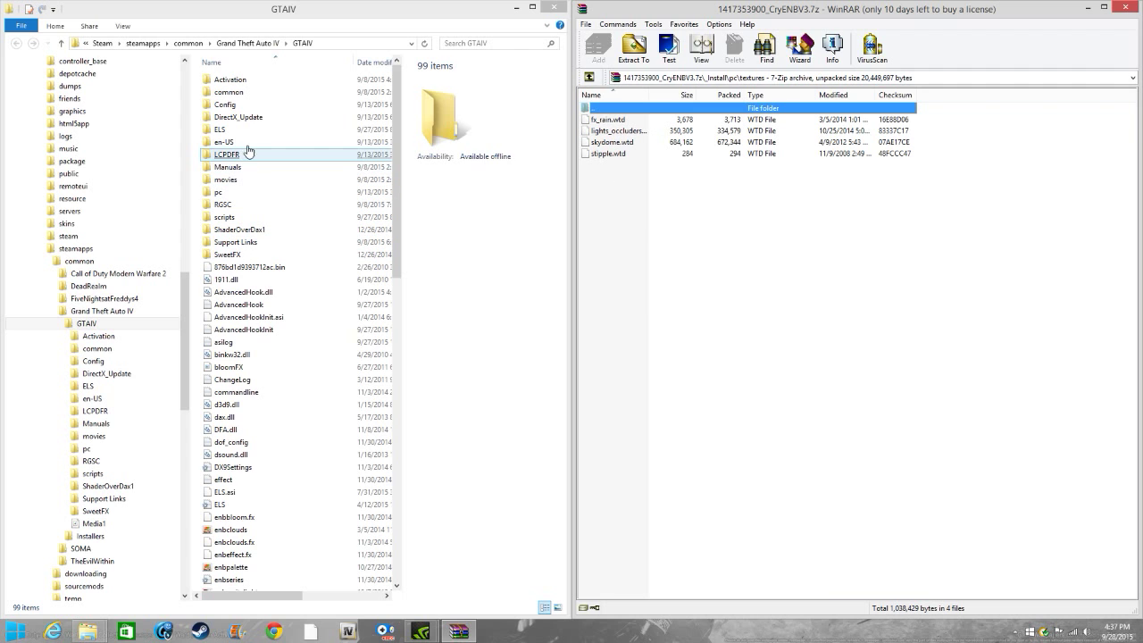
Check the contents of the game's common folder, including shaders, and return to the GTAIV folder
double_click(253, 92)
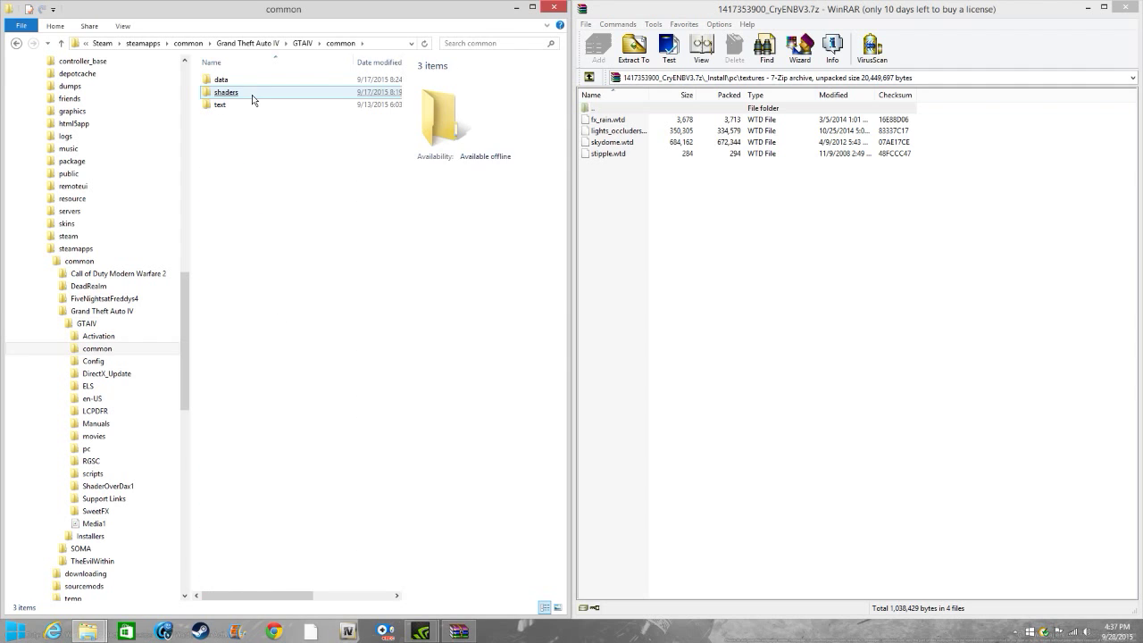
click(253, 93)
click(15, 44)
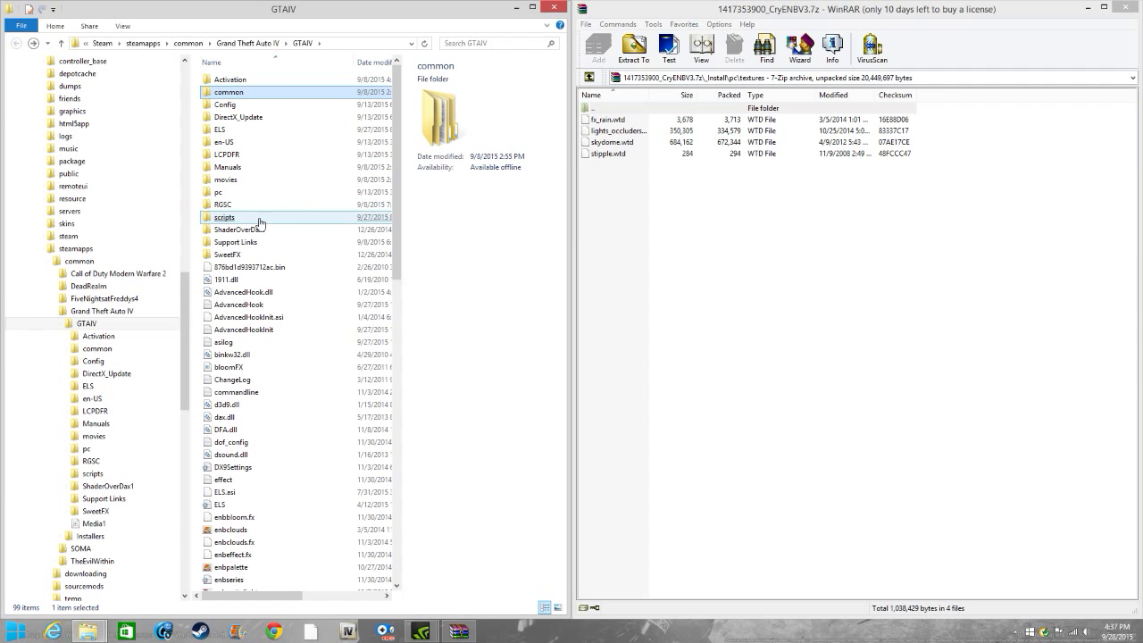
Open the textures folder inside the game's pc folder to match the one shown in the archive
double_click(237, 181)
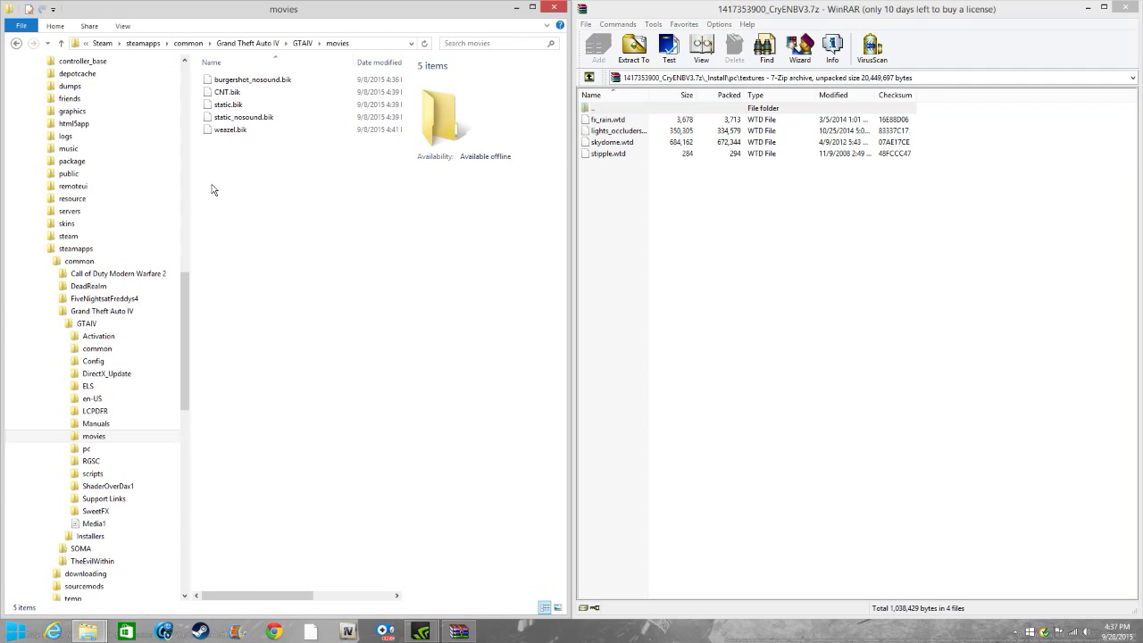
click(16, 44)
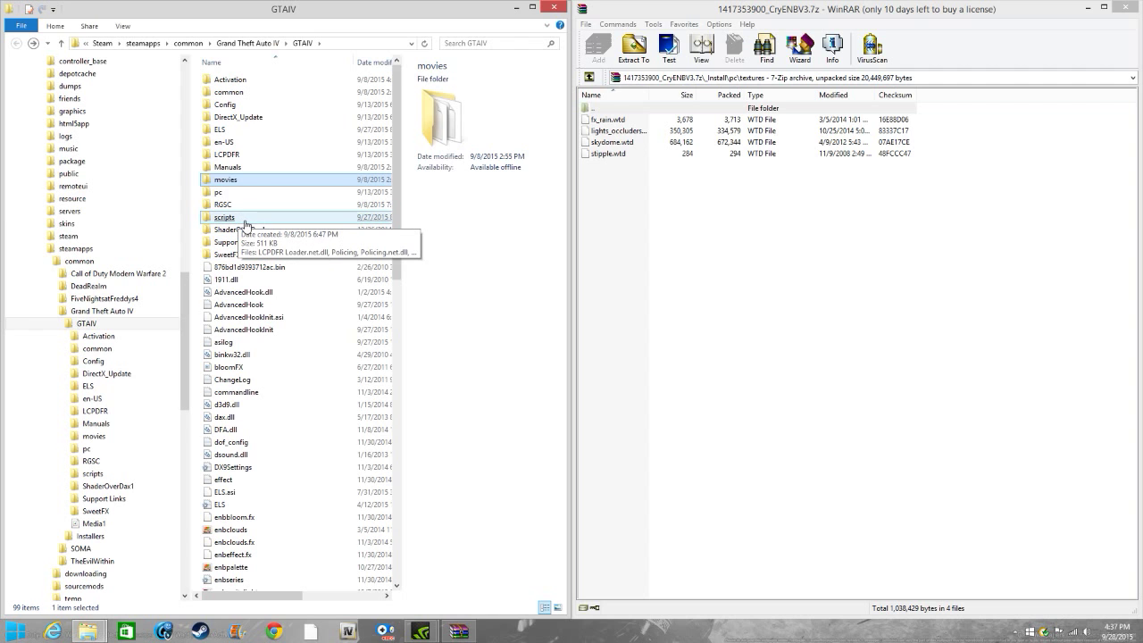
double_click(273, 192)
double_click(260, 155)
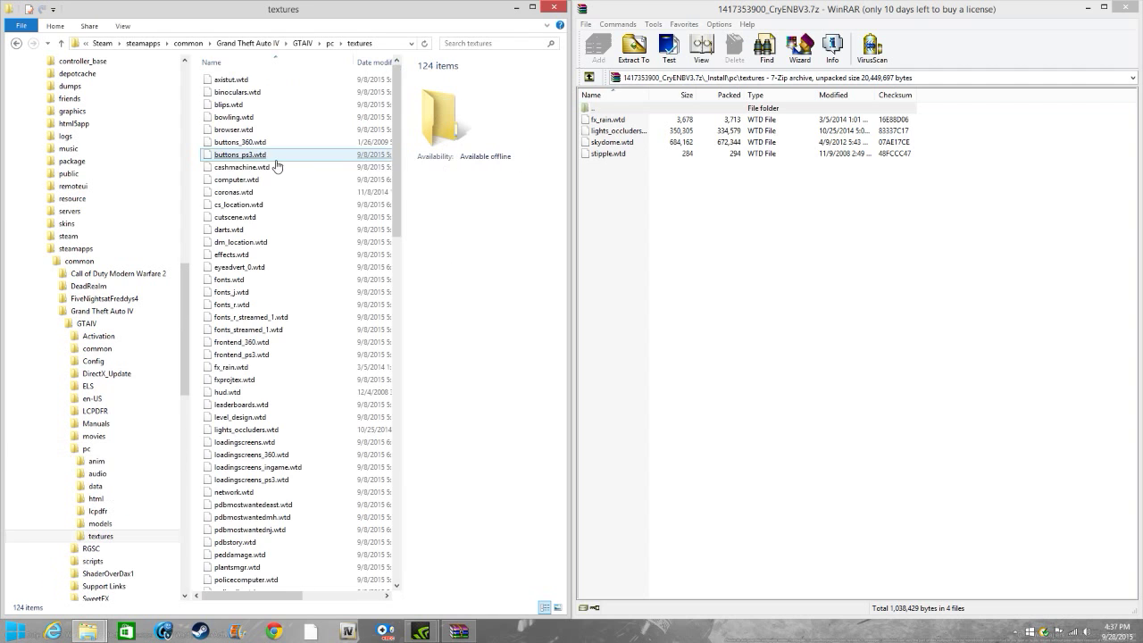
Open the common\data folder both in the archive's _Install folder and in the GTAIV game folder
drag(632, 196, 741, 206)
key(BackSpace)
key(BackSpace)
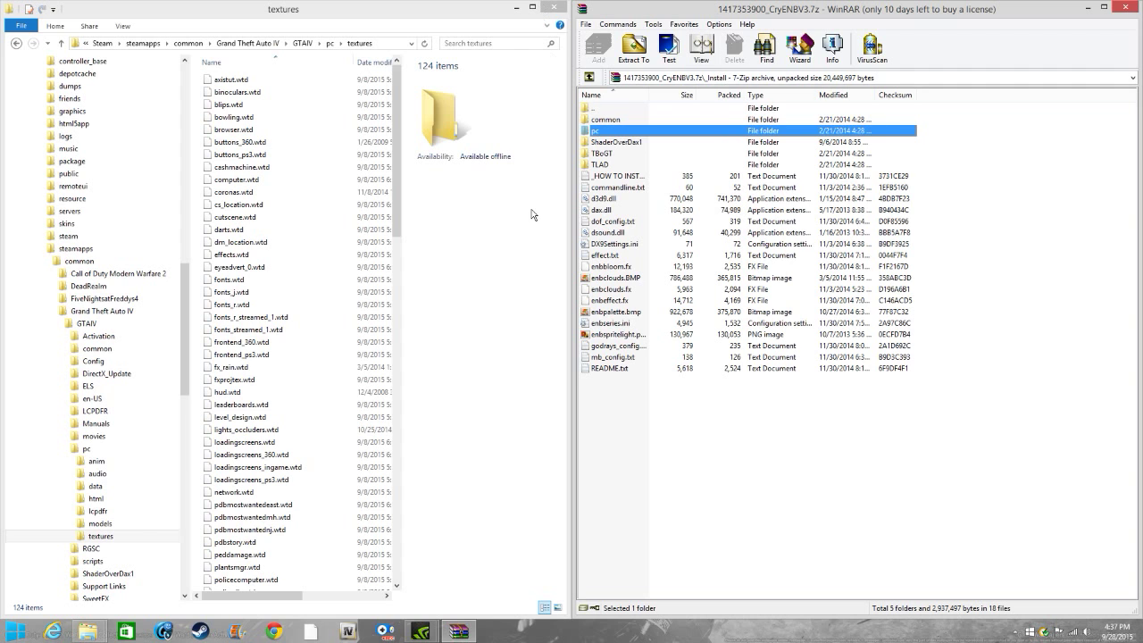
double_click(600, 122)
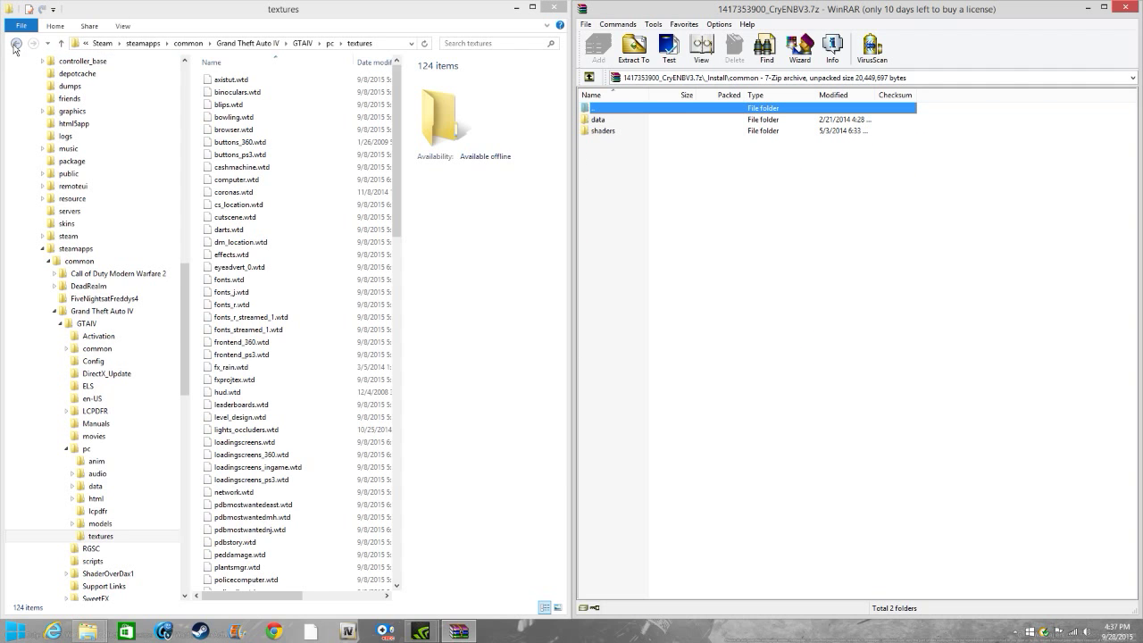
click(254, 99)
key(BackSpace)
key(BackSpace)
double_click(254, 94)
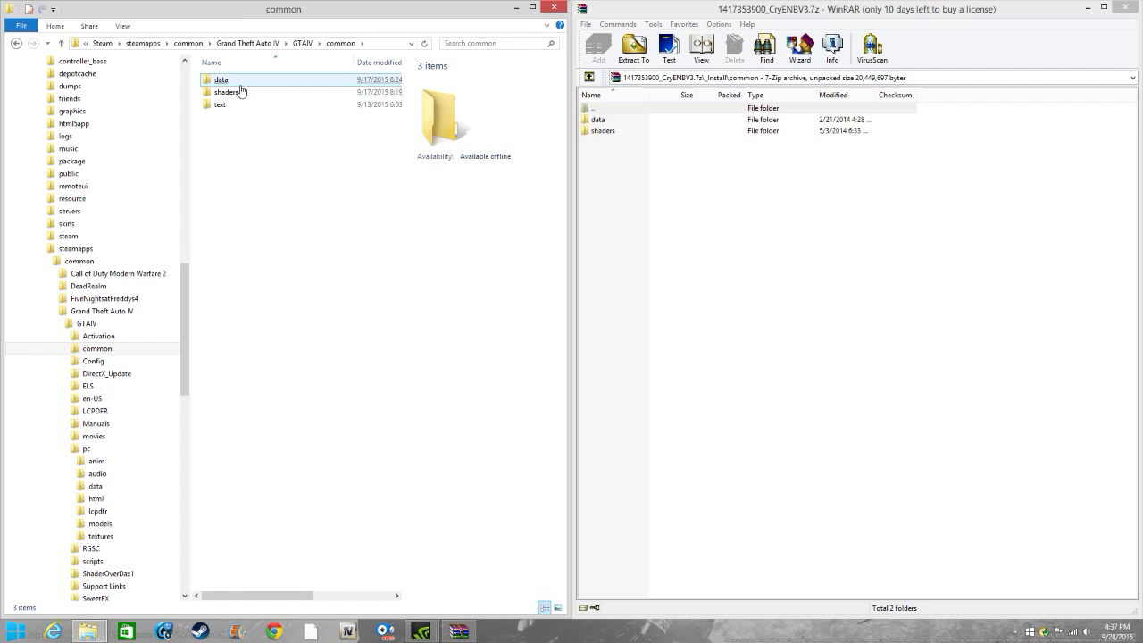
double_click(235, 82)
double_click(598, 119)
drag(603, 123, 615, 133)
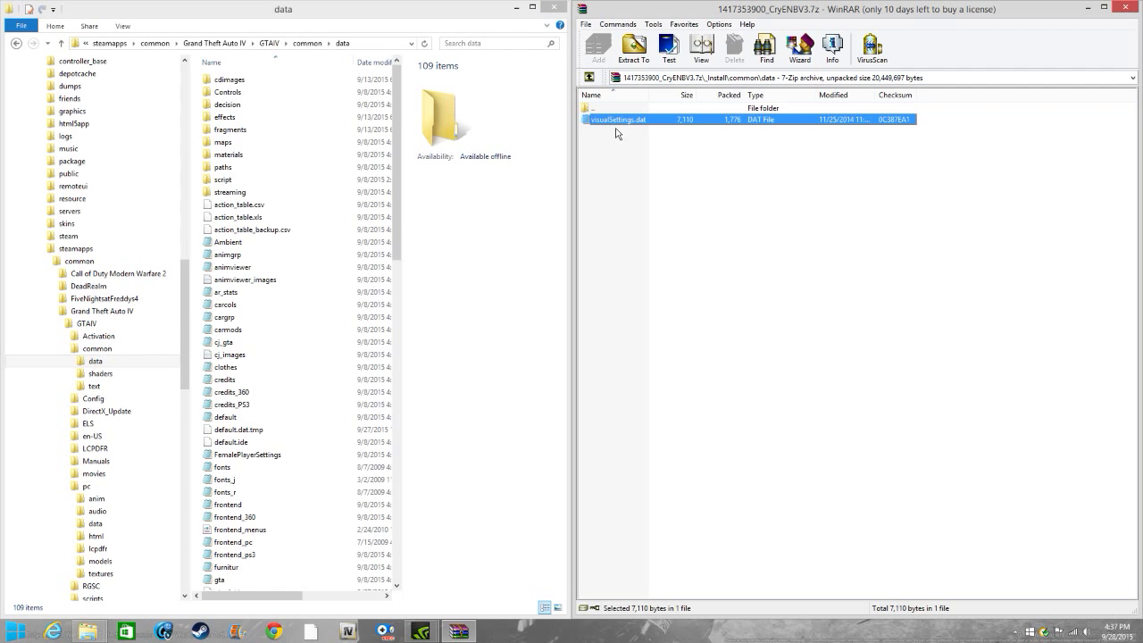
Inspect the car light values in the _Install version of visualSettings.dat and close the file
double_click(630, 122)
scroll(691, 488, down, 20)
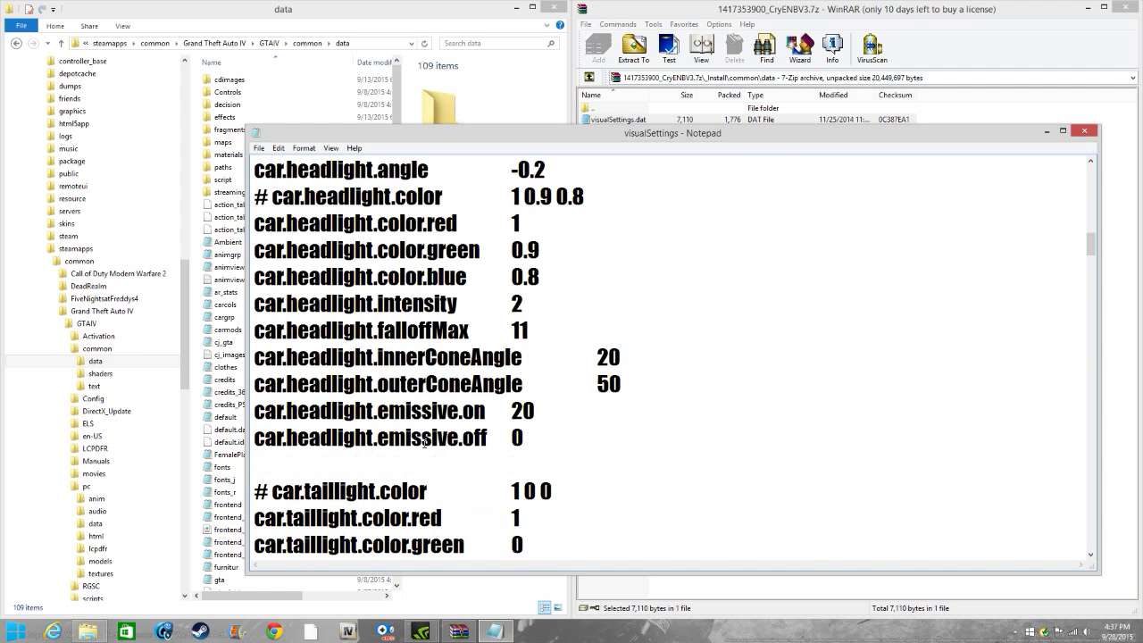
scroll(425, 442, down, 9)
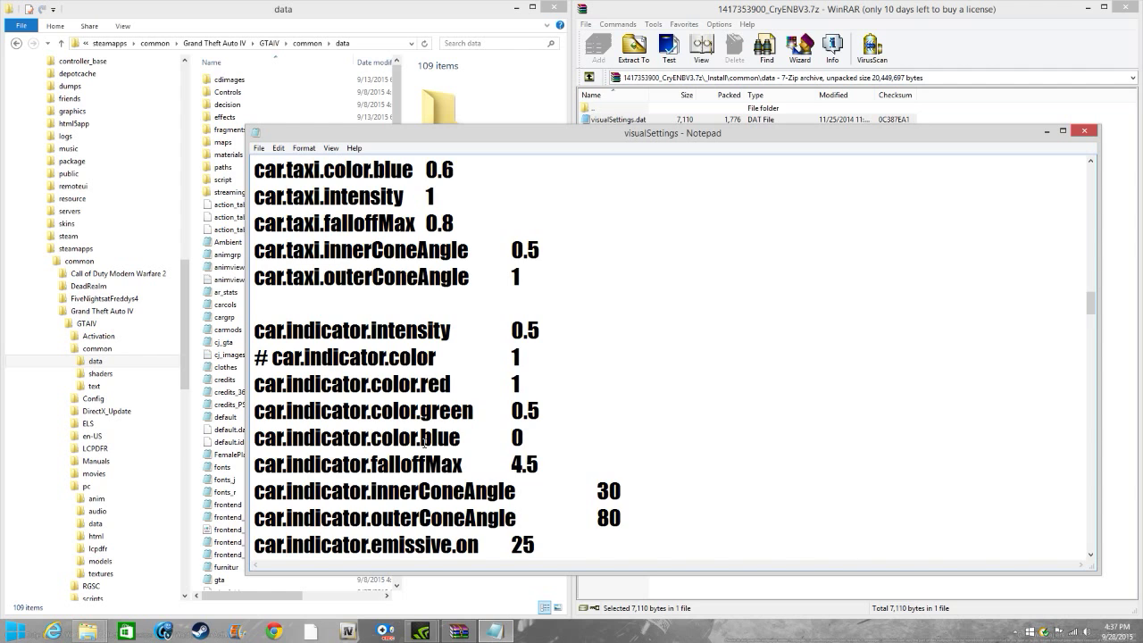
scroll(425, 442, down, 1)
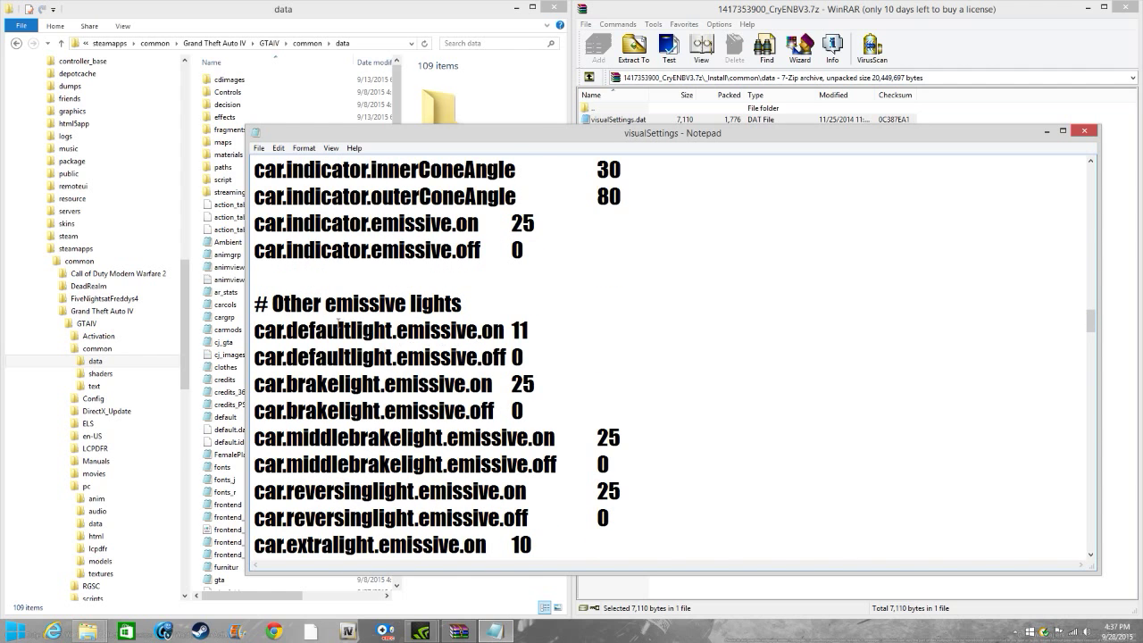
click(1087, 123)
click(1099, 132)
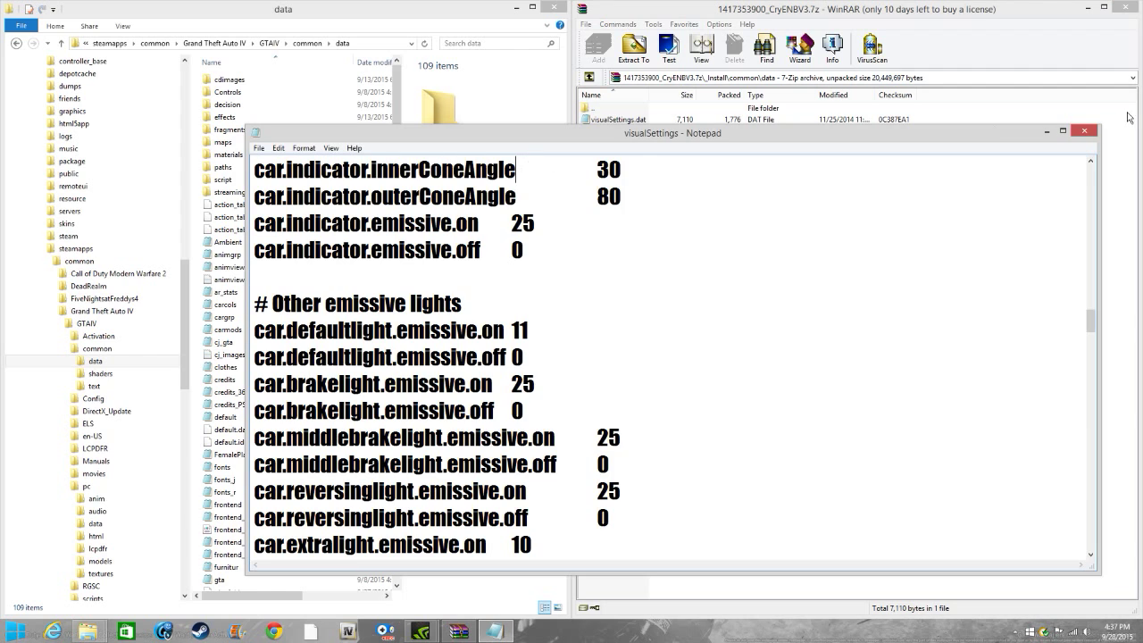
click(1084, 132)
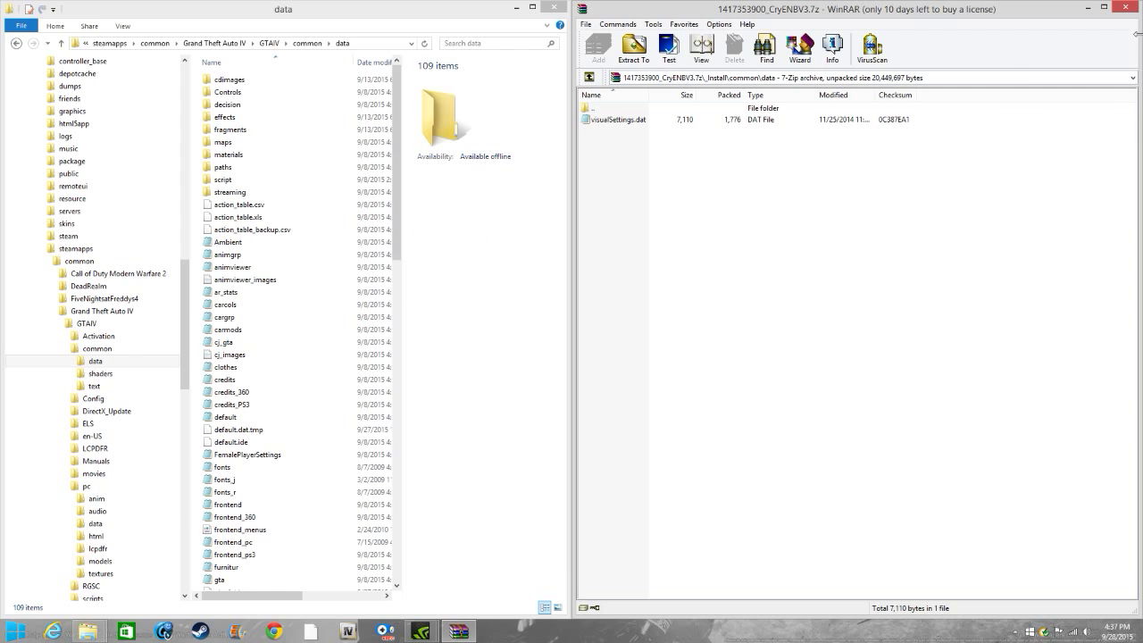
Open visualSettings.dat from the archive's ELS preset\common\data folder, examine its car.defaultlight emissive setting, and close the file
key(BackSpace)
key(BackSpace)
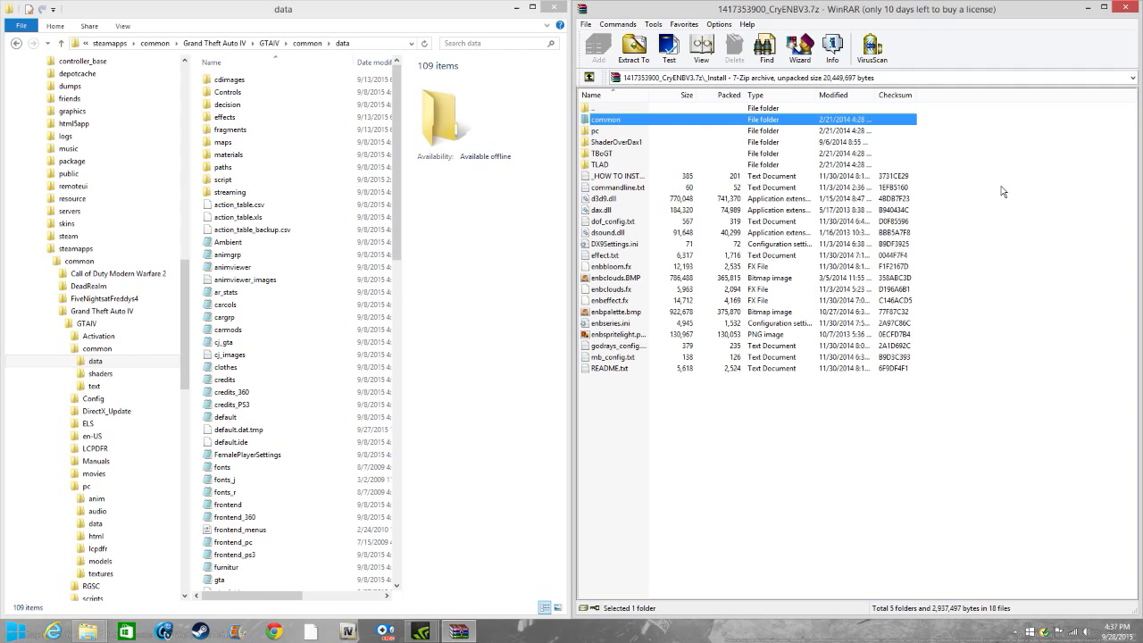
key(BackSpace)
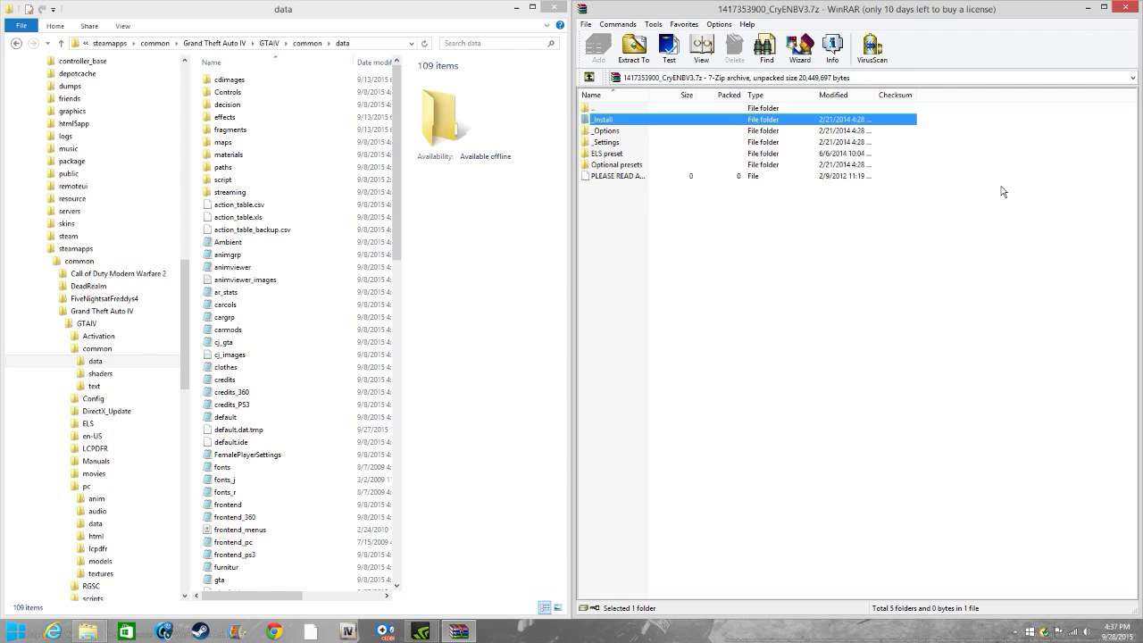
double_click(598, 155)
double_click(606, 119)
double_click(612, 119)
double_click(616, 119)
scroll(772, 443, down, 12)
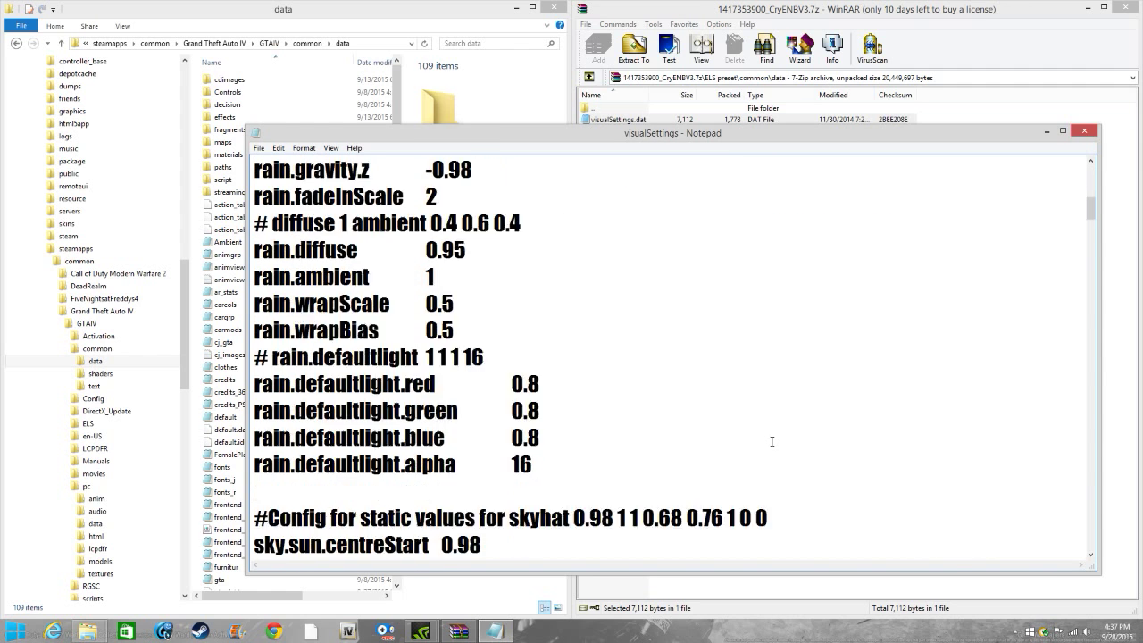
scroll(771, 443, down, 10)
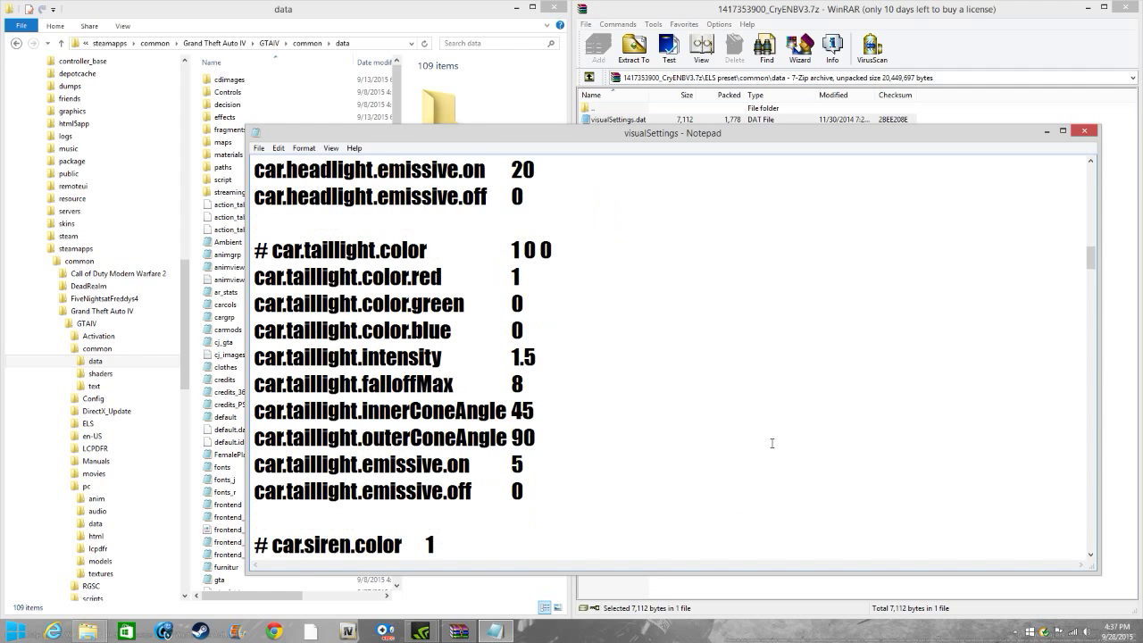
scroll(772, 443, down, 8)
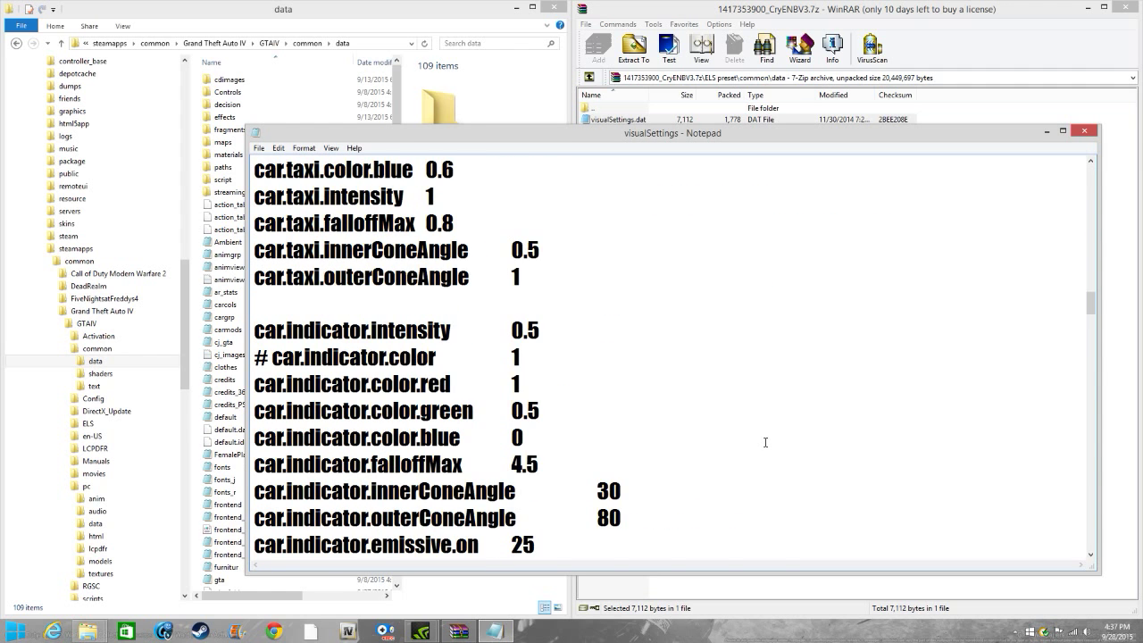
scroll(765, 442, down, 3)
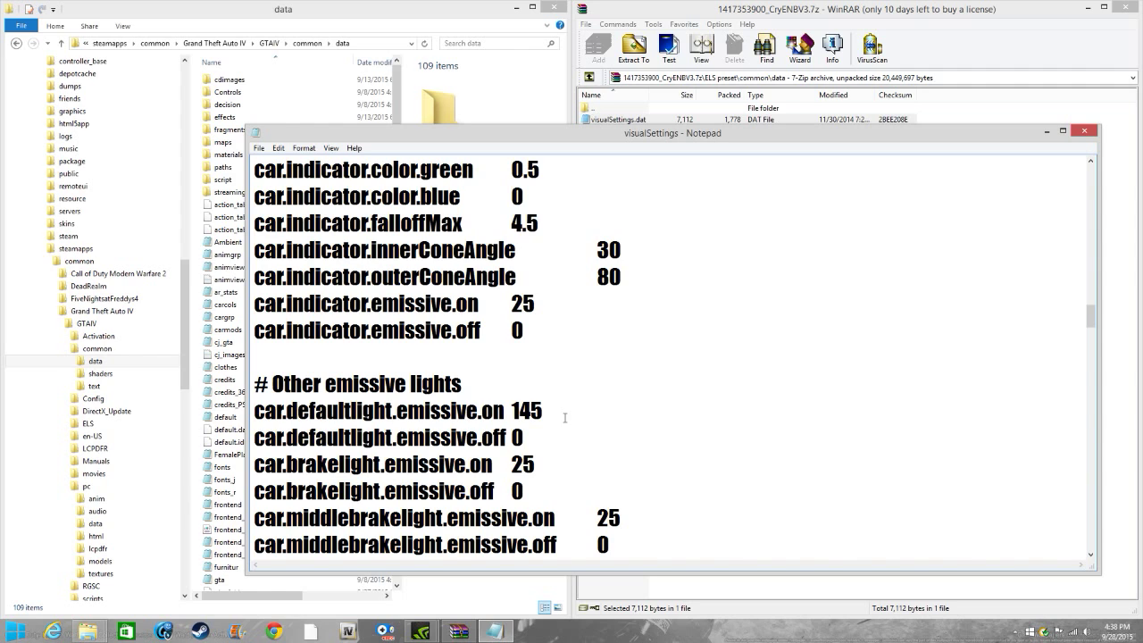
click(1084, 132)
Close the CryENBV3 archive and the game's file window to clear the desktop
click(991, 199)
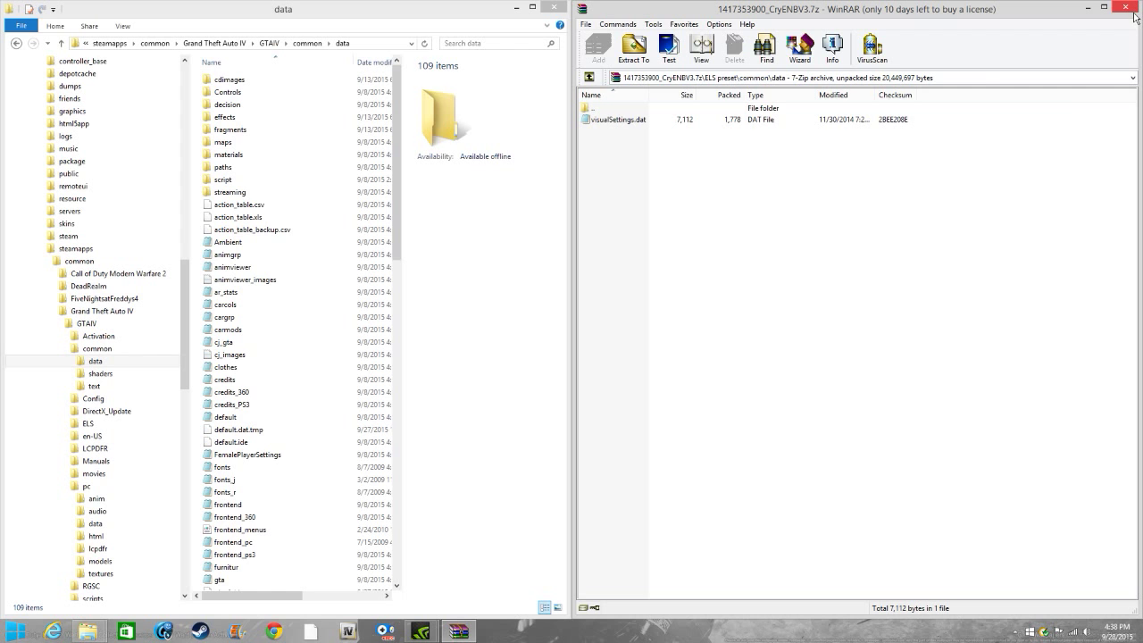
click(1126, 7)
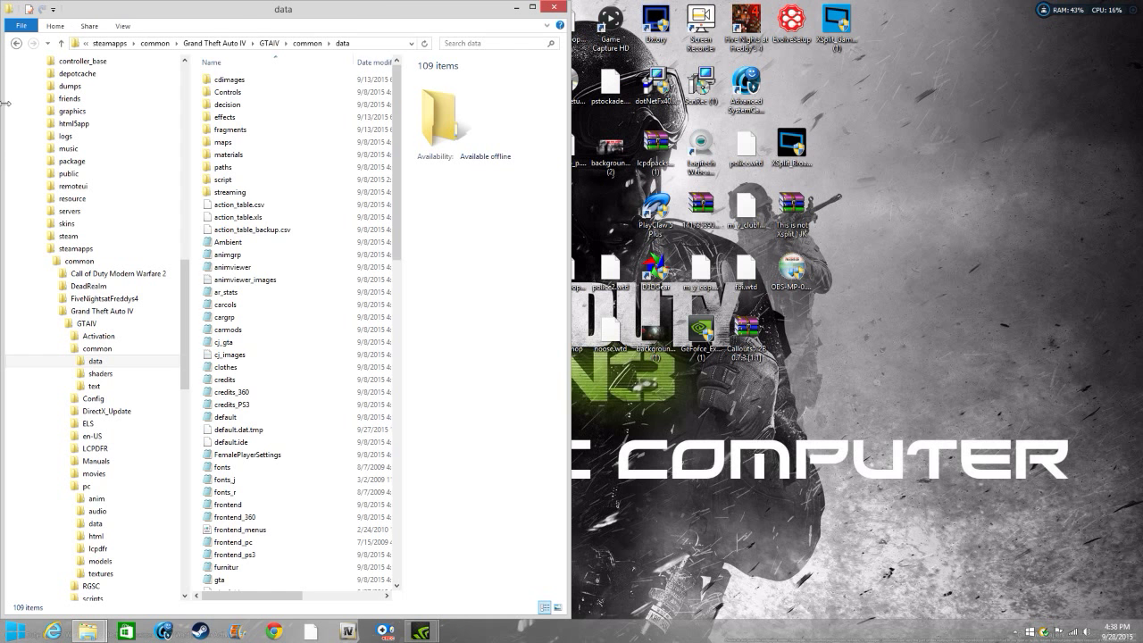
click(17, 44)
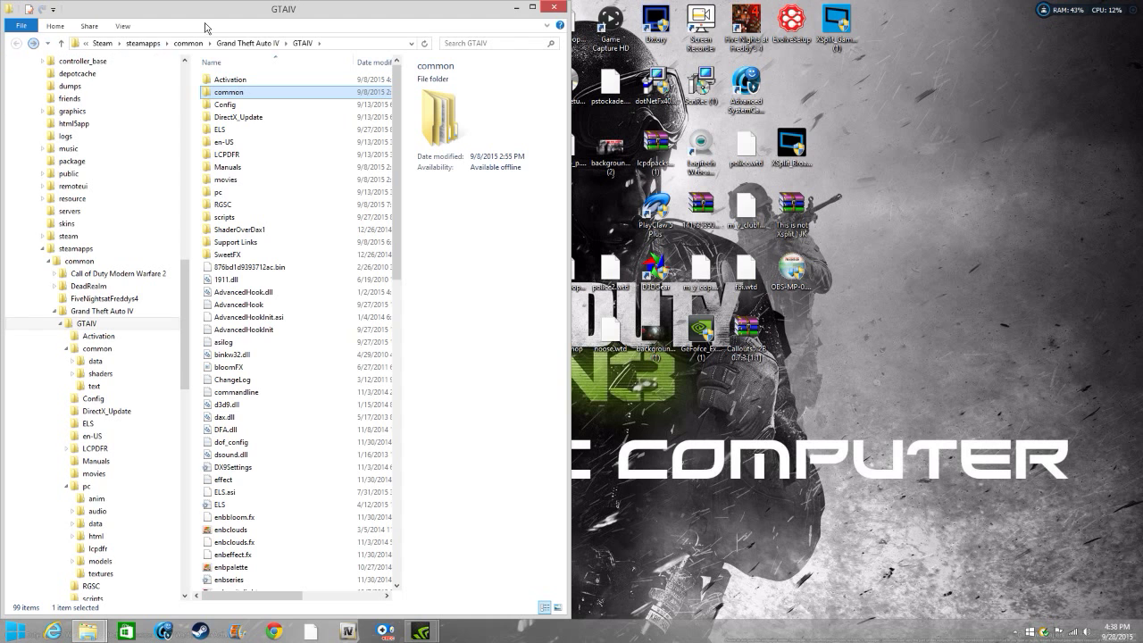
click(558, 7)
View the desktop color settings in the NVIDIA Control Panel and close it
right_click(582, 526)
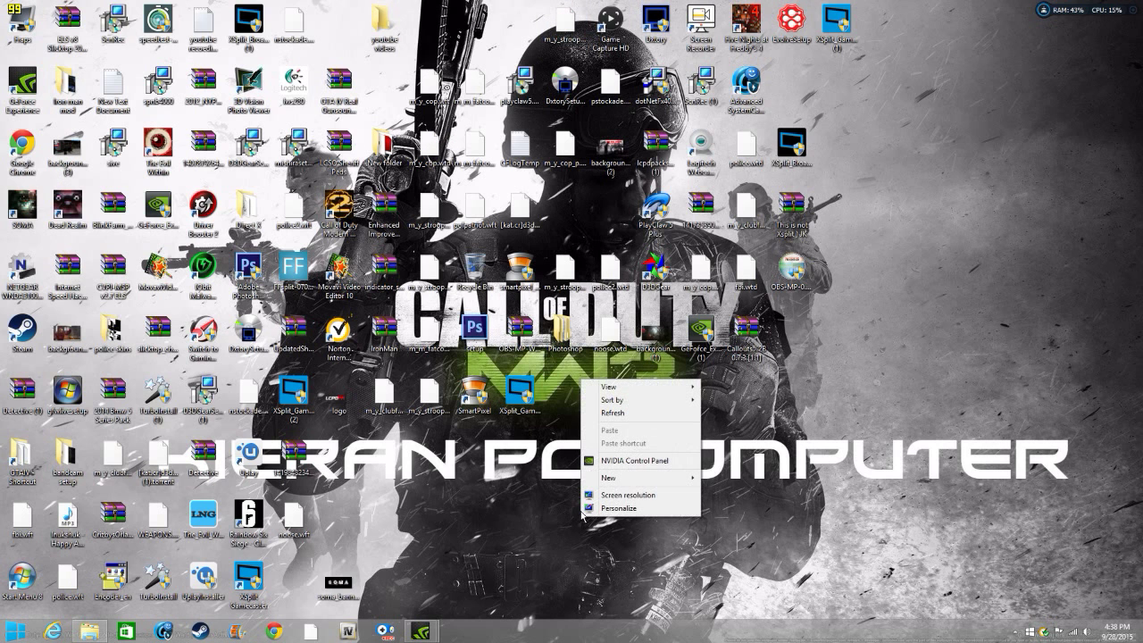
click(648, 461)
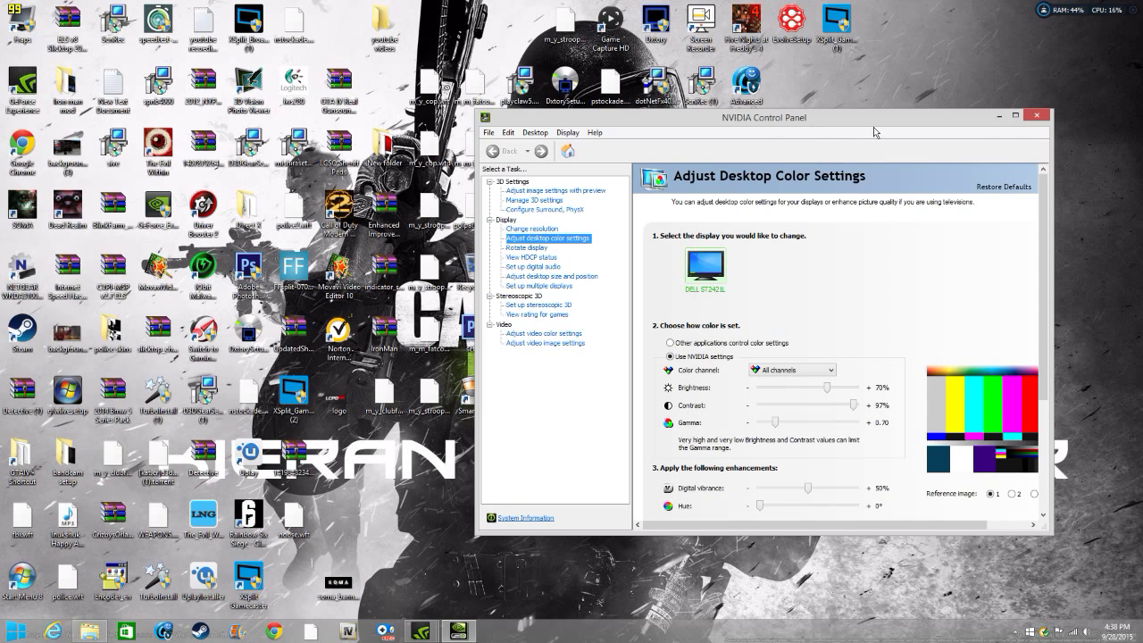
click(1035, 115)
Switch to GeForce Experience, review the computer's specifications and the graphics driver information, and close it
right_click(390, 593)
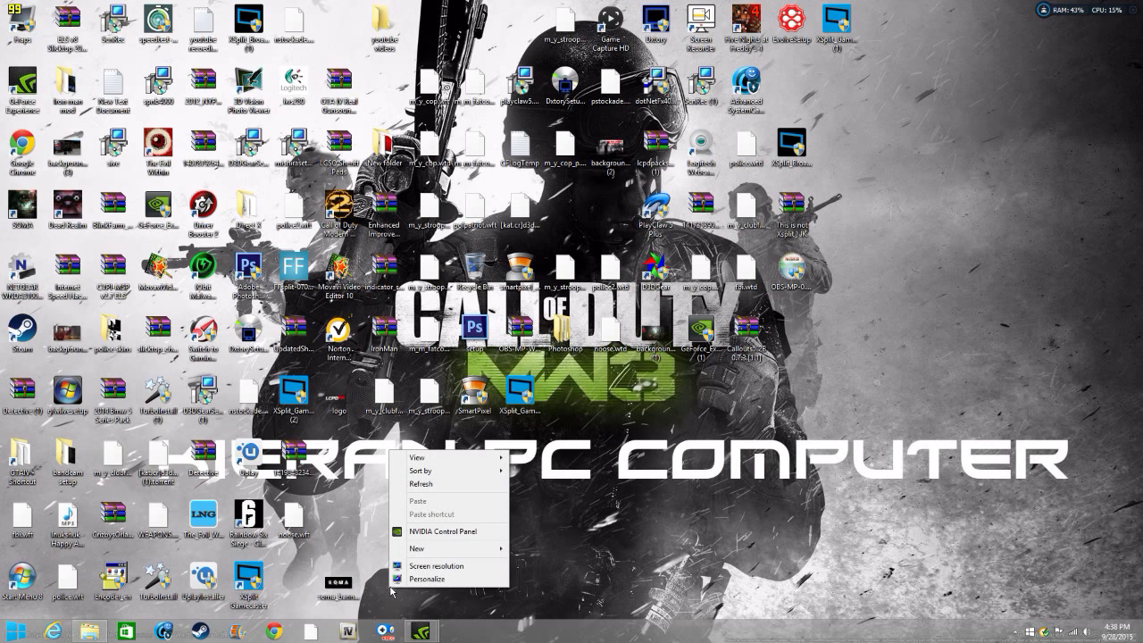
double_click(40, 114)
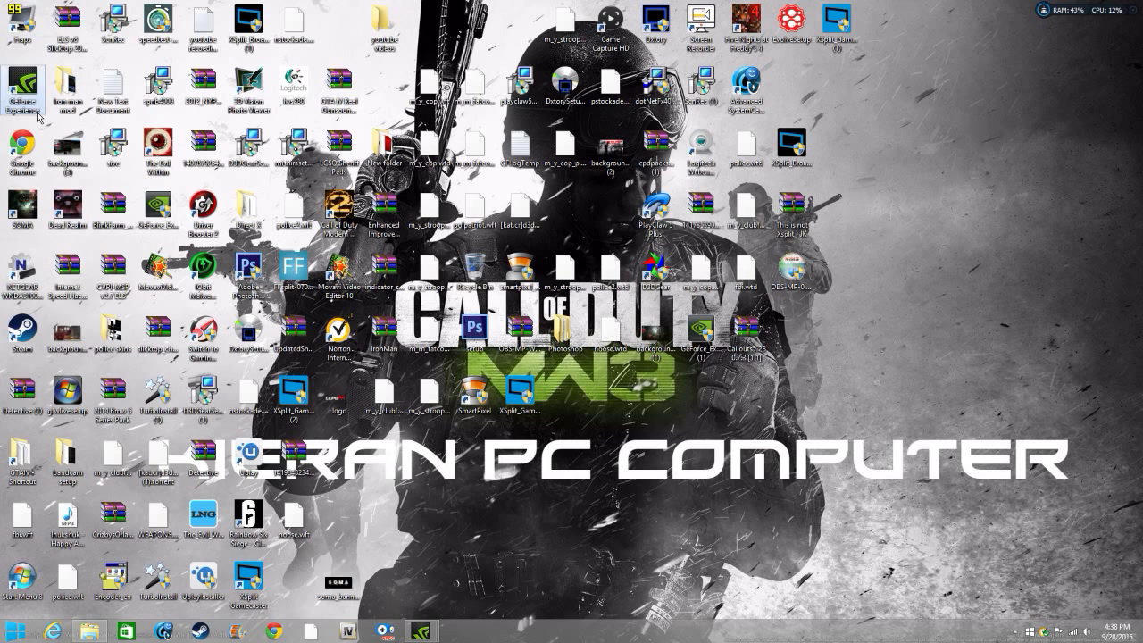
drag(553, 250, 591, 136)
click(562, 165)
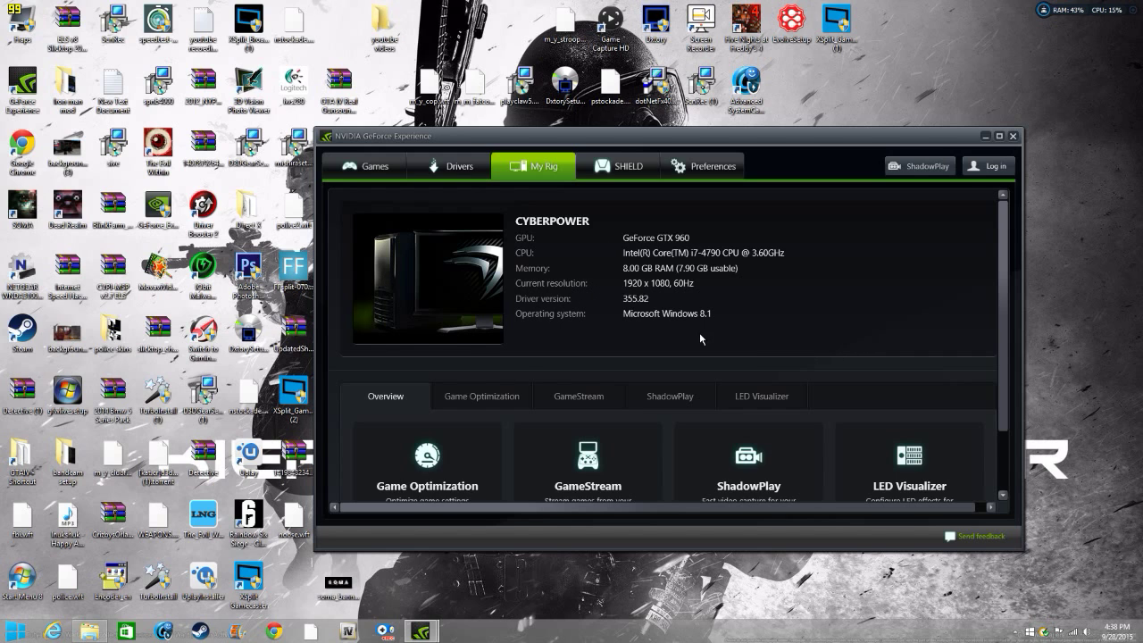
scroll(518, 419, down, 2)
scroll(533, 415, up, 2)
click(471, 173)
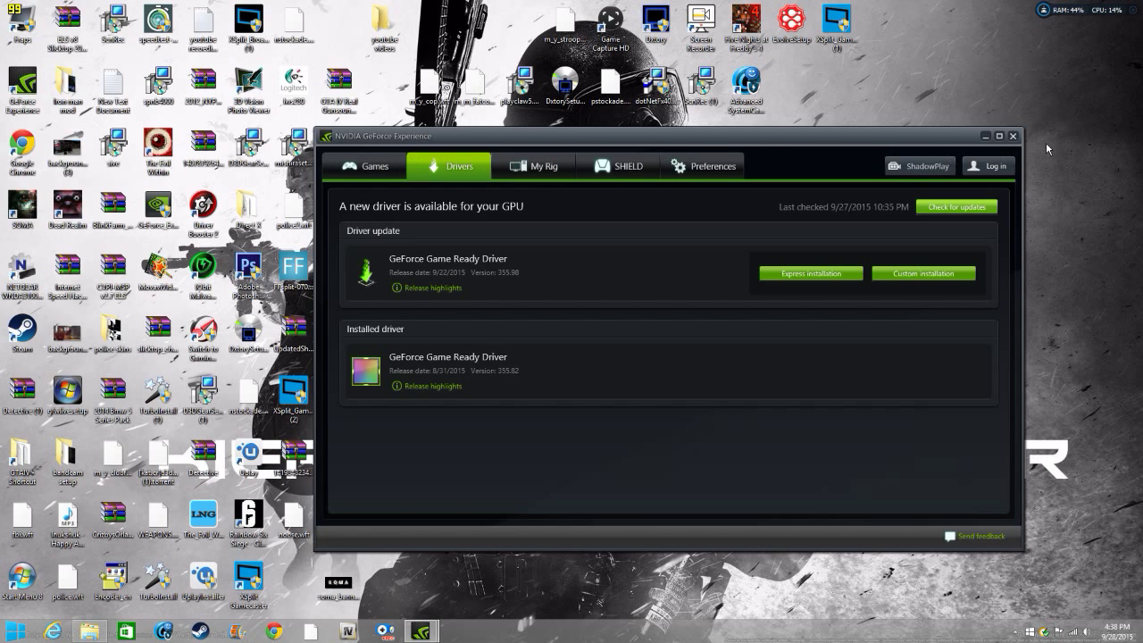
click(1012, 136)
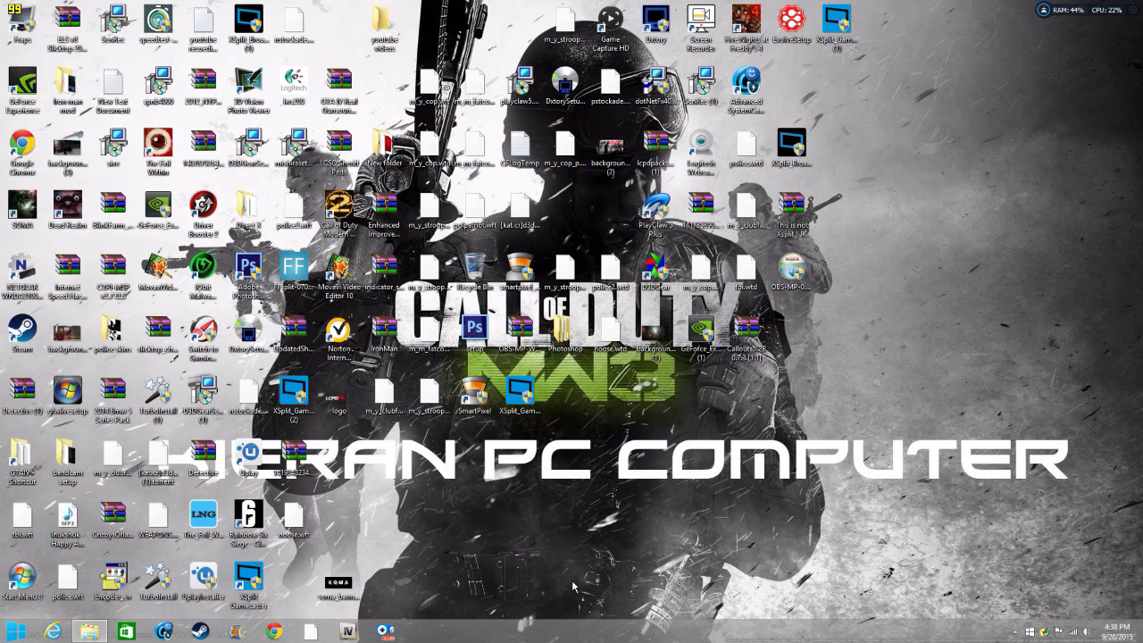
Switch to Chrome and search Google for "policing script lcpdfr"
click(277, 632)
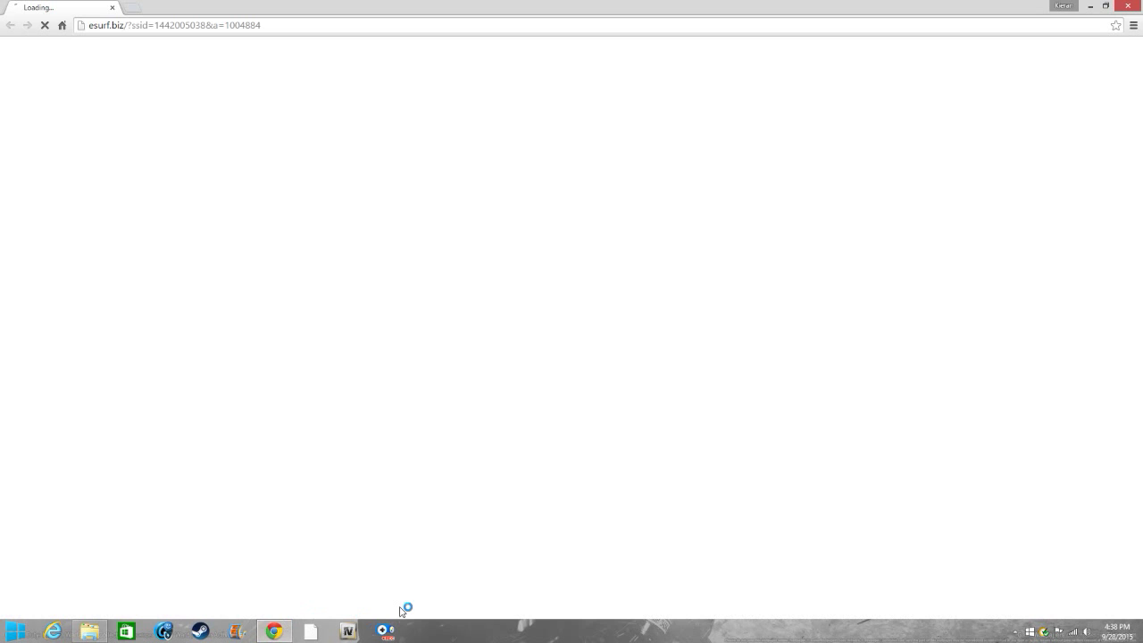
click(134, 8)
click(1008, 91)
click(955, 207)
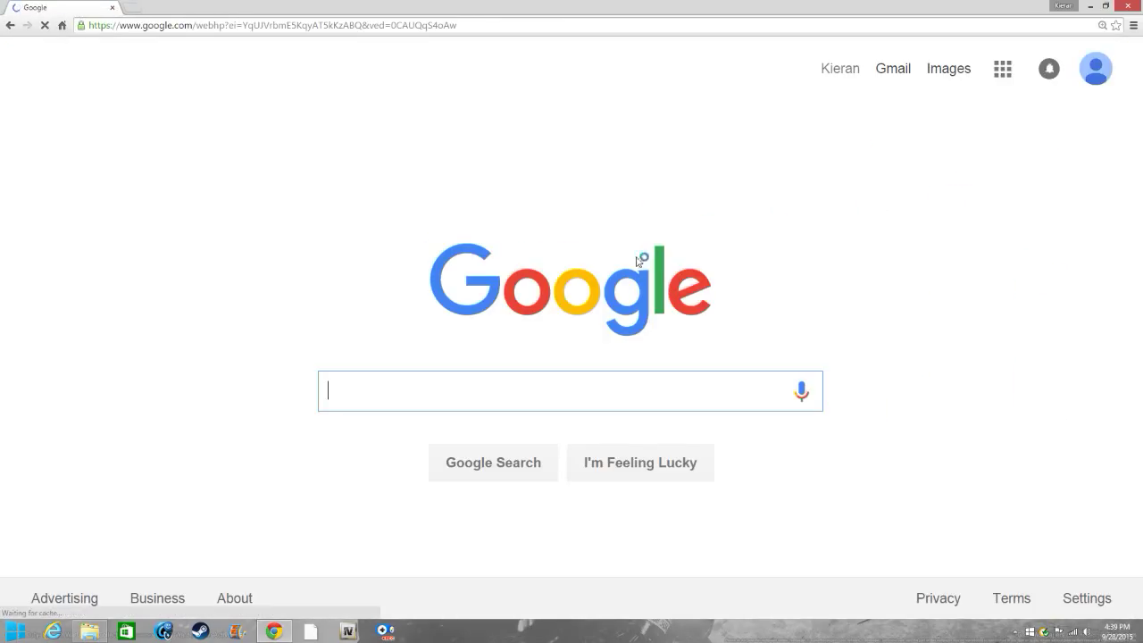
text(pol)
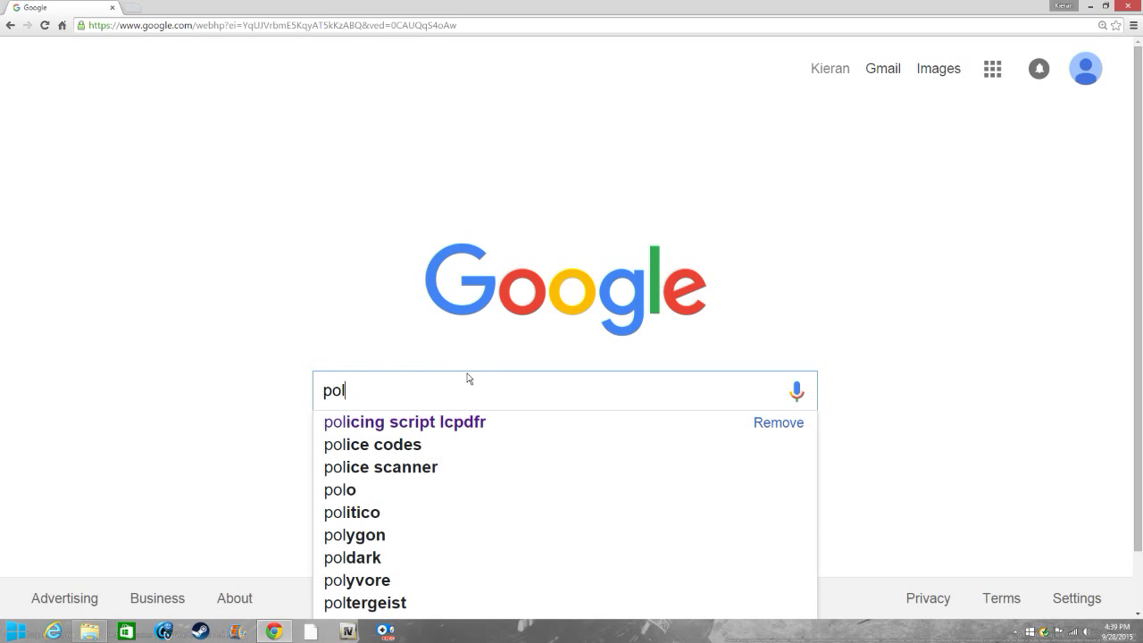
click(474, 432)
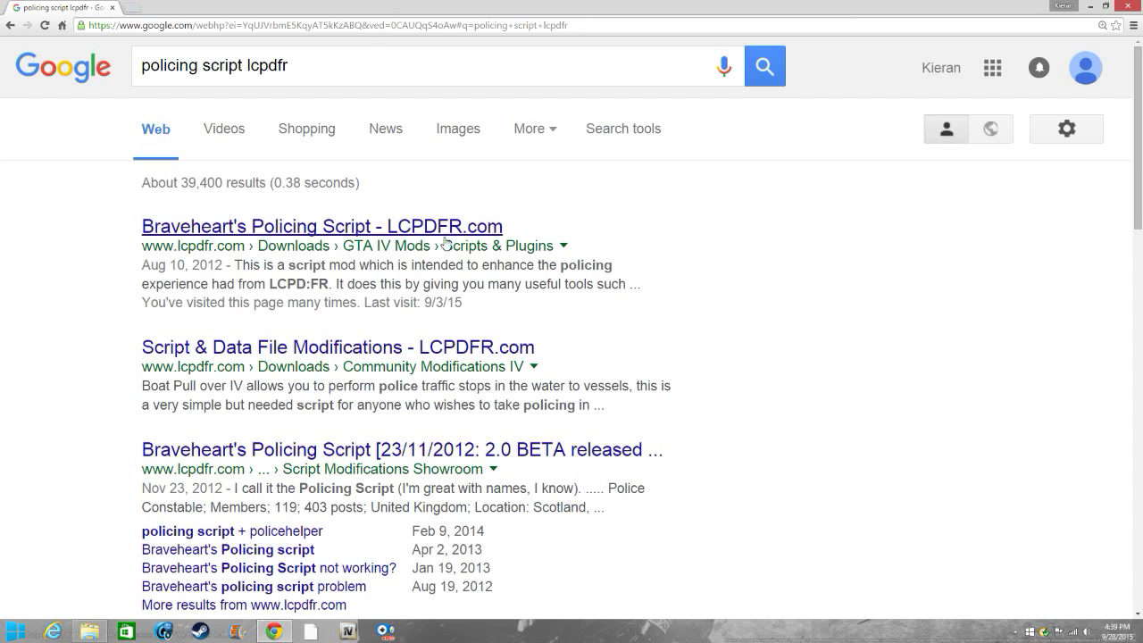
Open the Braveheart's Policing Script page on LCPDFR.com and look through its description and download section
click(300, 228)
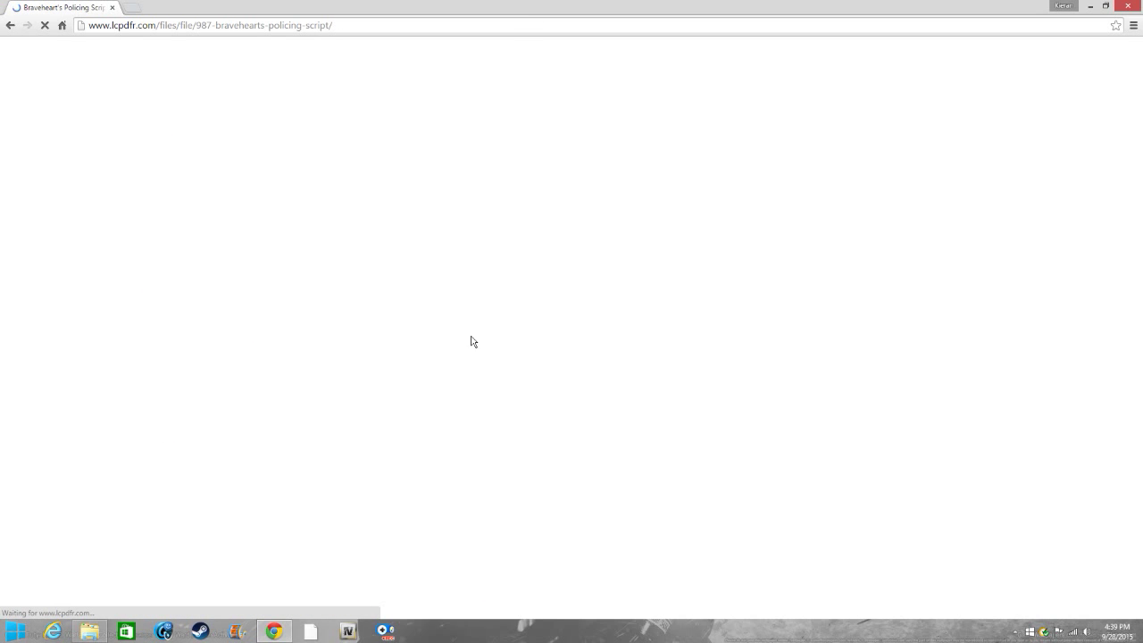
scroll(313, 406, down, 3)
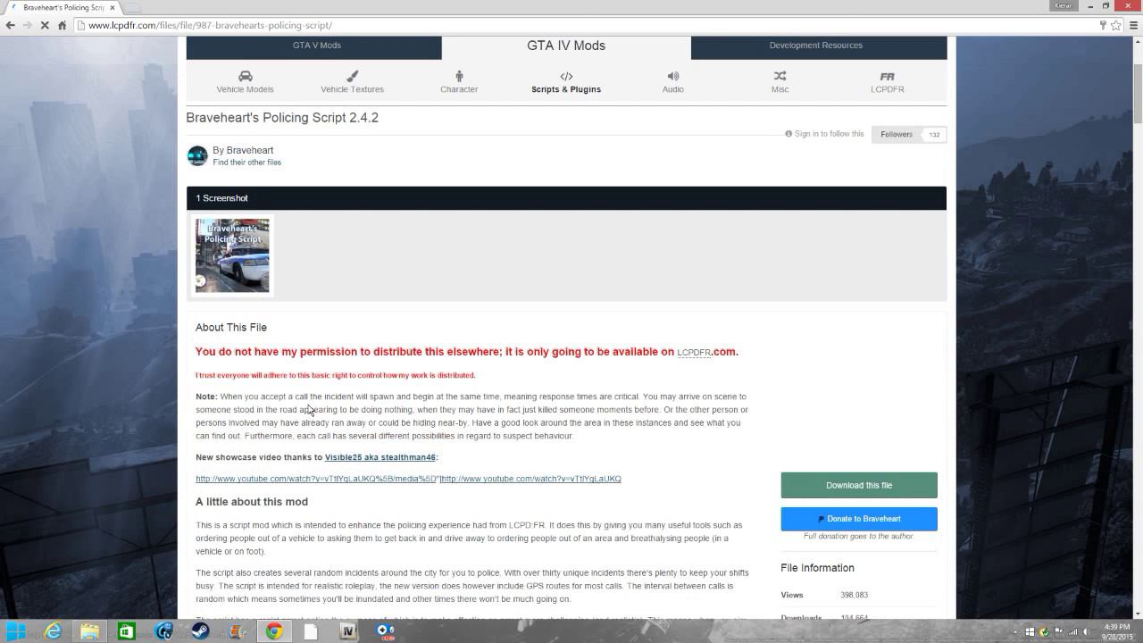
scroll(288, 456, down, 3)
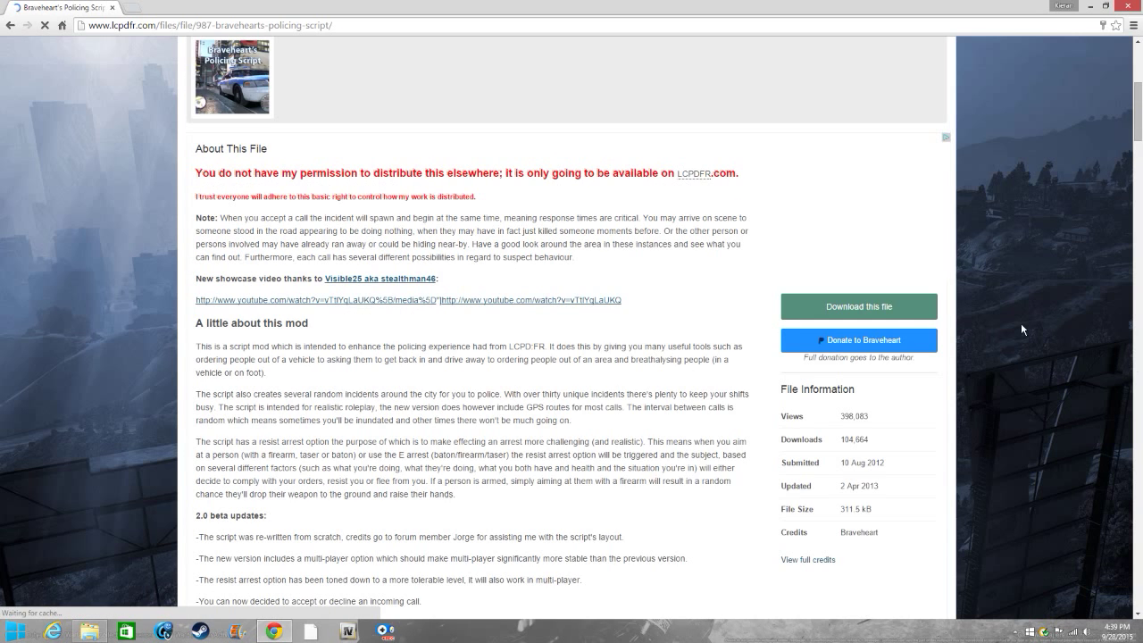
Complete the security check for downloading Braveheart's Policing Script and return to the Google results without submitting it
click(890, 317)
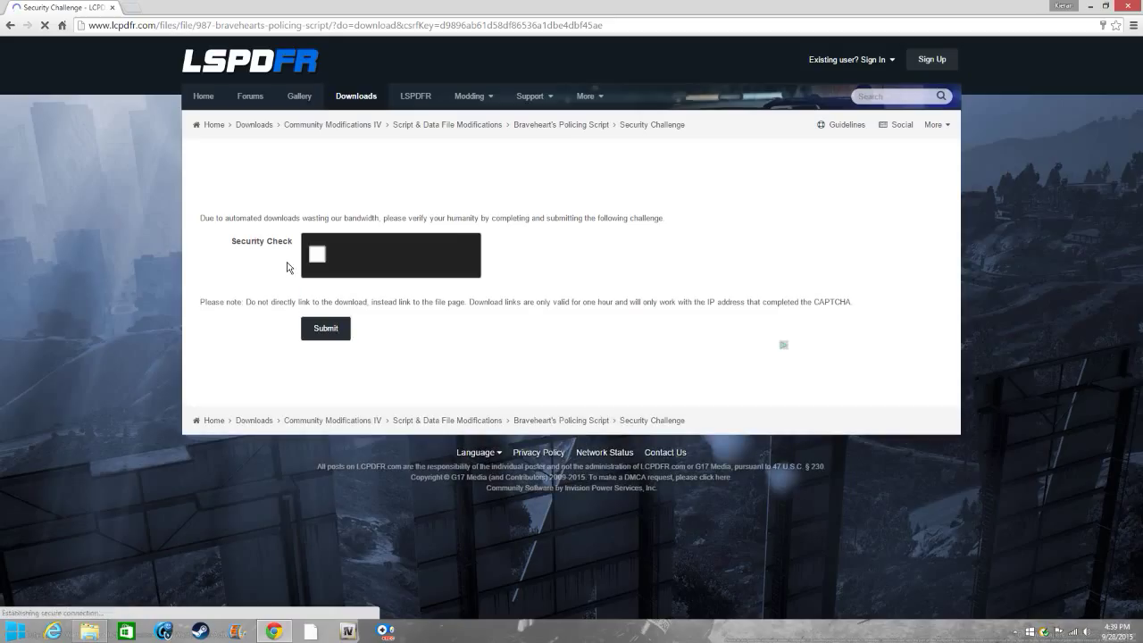
click(317, 255)
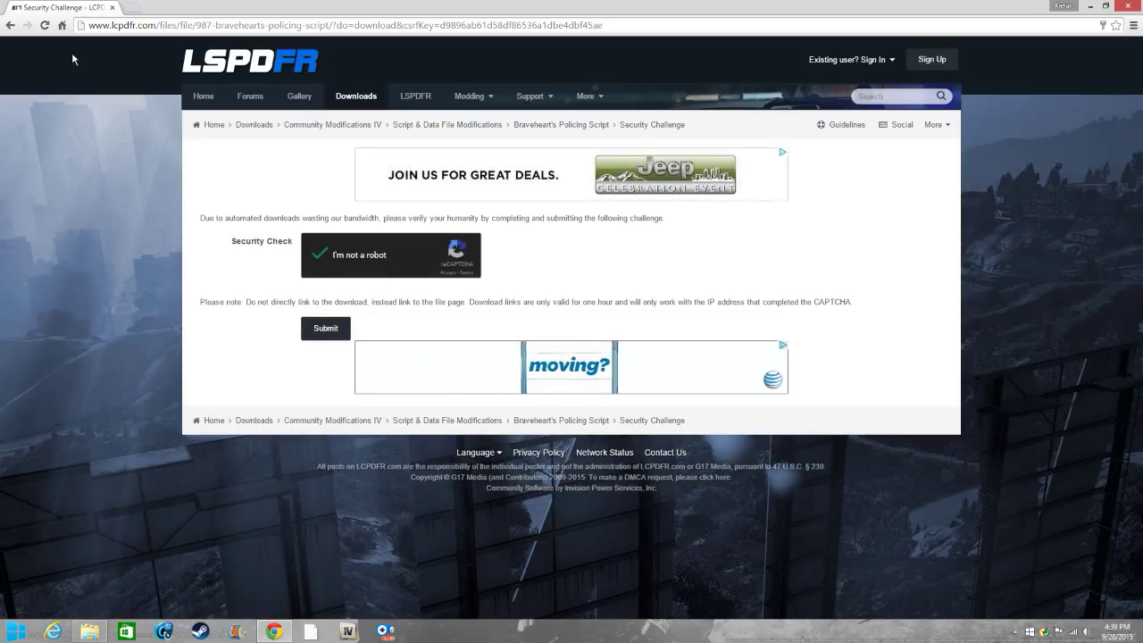
click(4, 24)
click(4, 24)
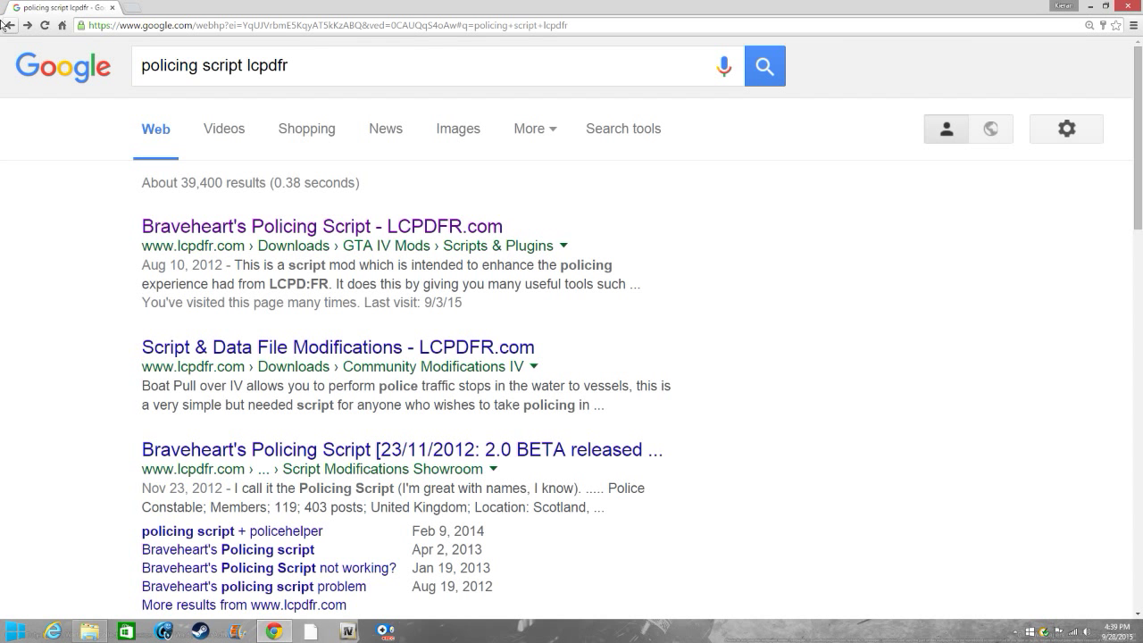
Replace the Google query with a search for "traffic flow gta iv"
key(BackSpace)
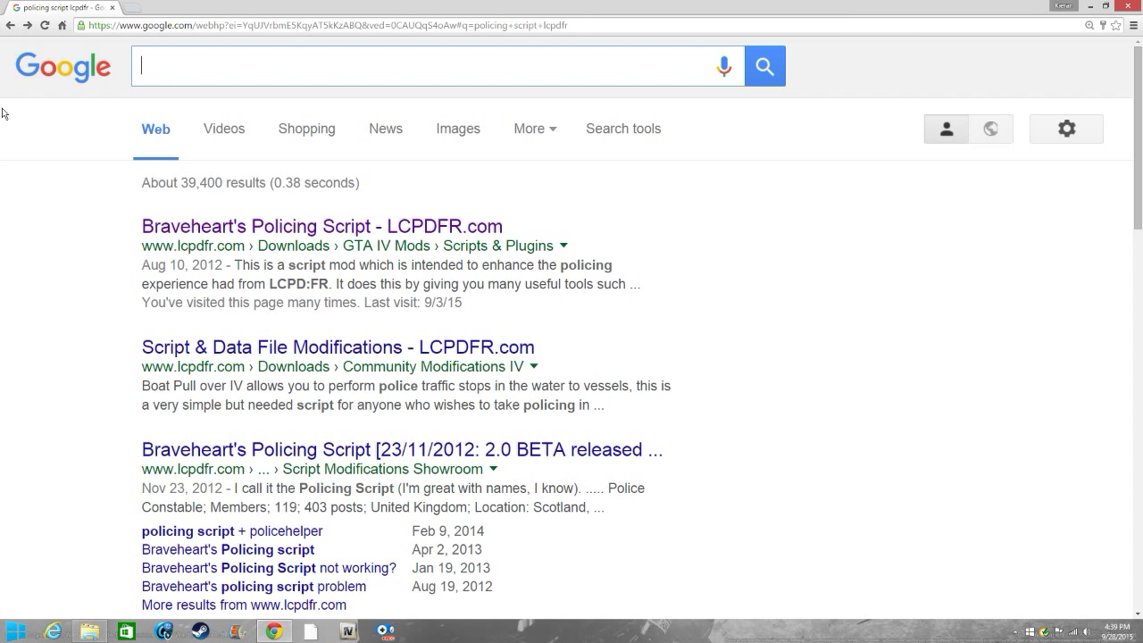
text(tr)
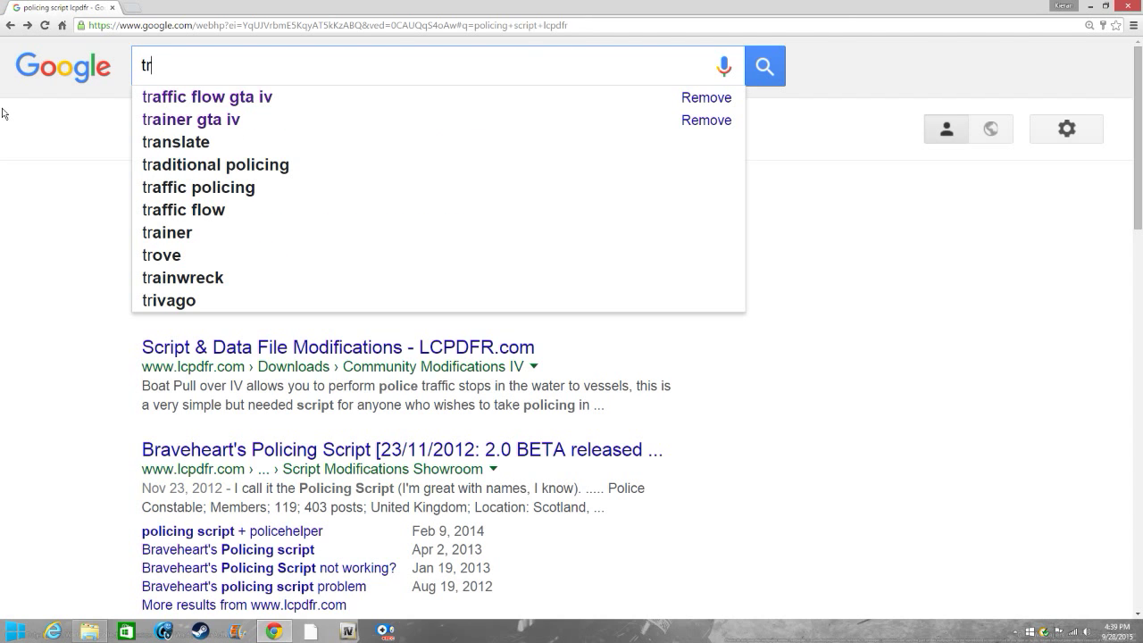
click(207, 97)
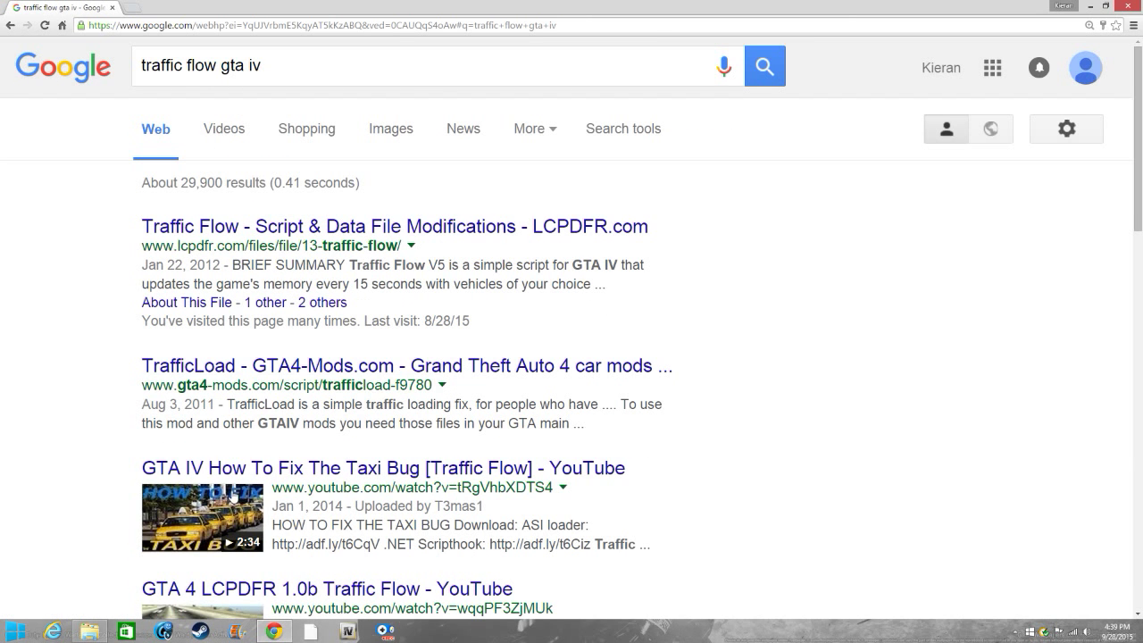
Look through the traffic flow search results and return to the policing script results
scroll(314, 506, down, 1)
scroll(291, 491, down, 1)
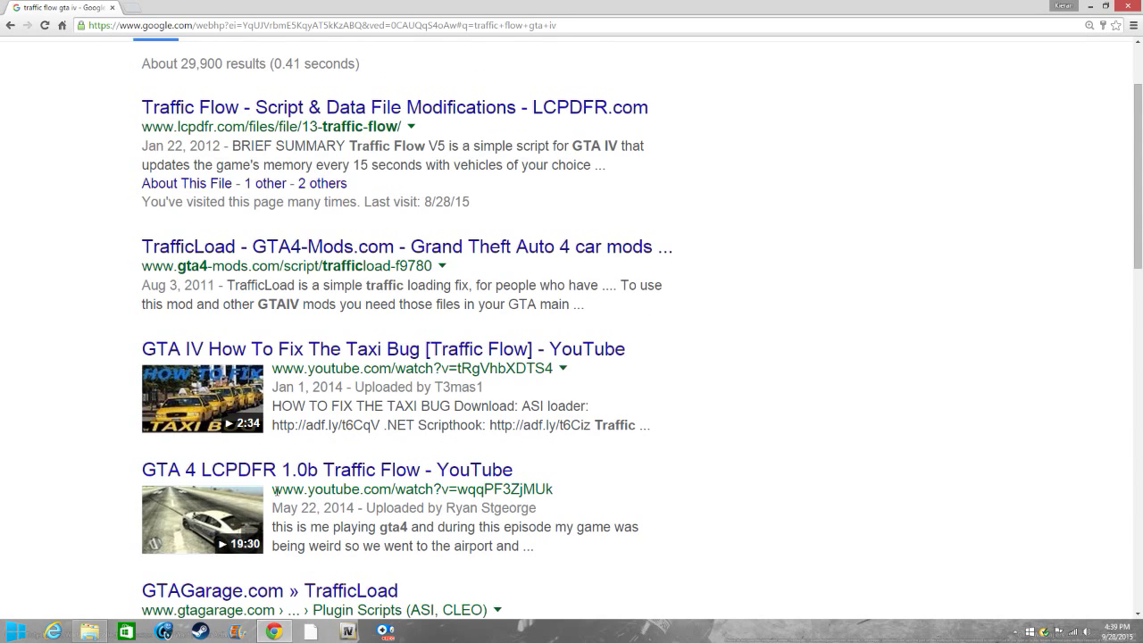
scroll(255, 489, down, 1)
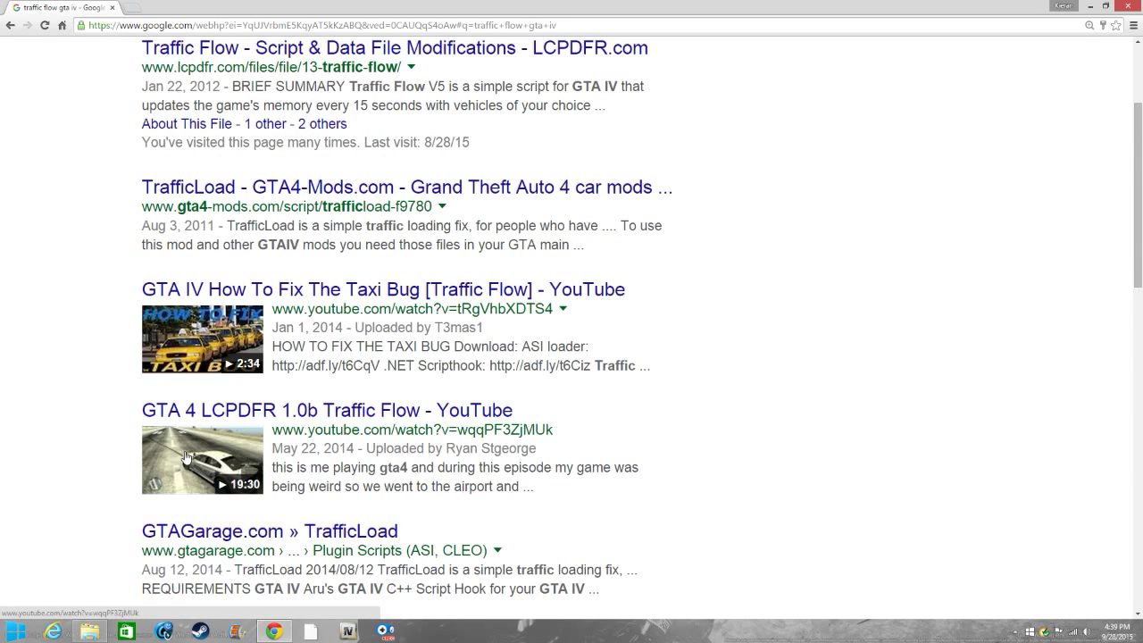
scroll(185, 461, down, 2)
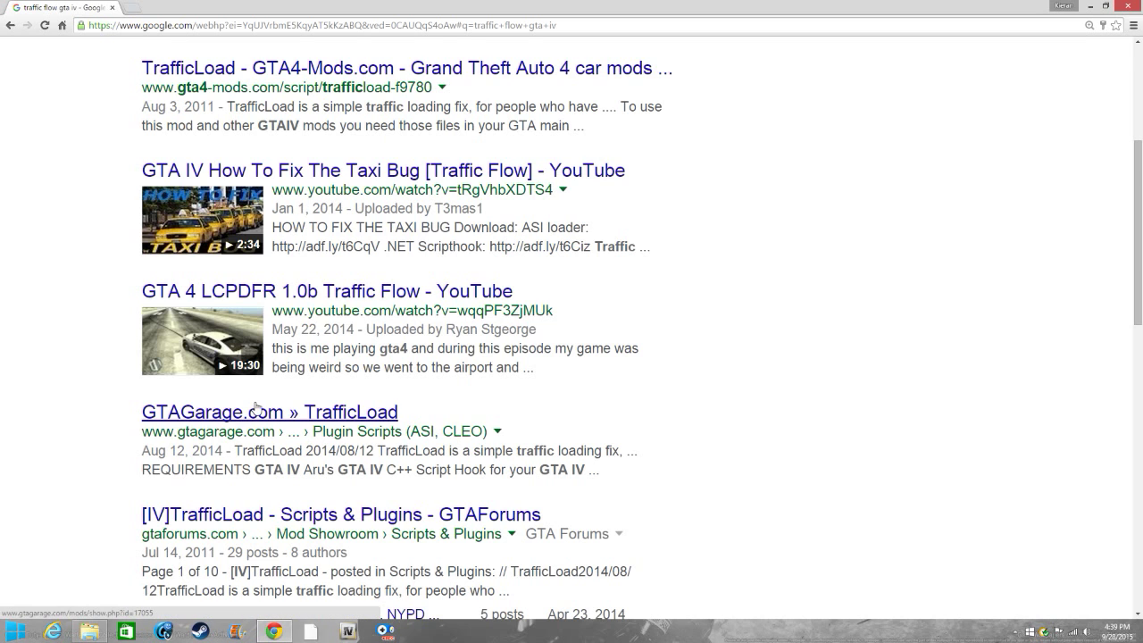
scroll(500, 540, up, 3)
scroll(402, 411, down, 1)
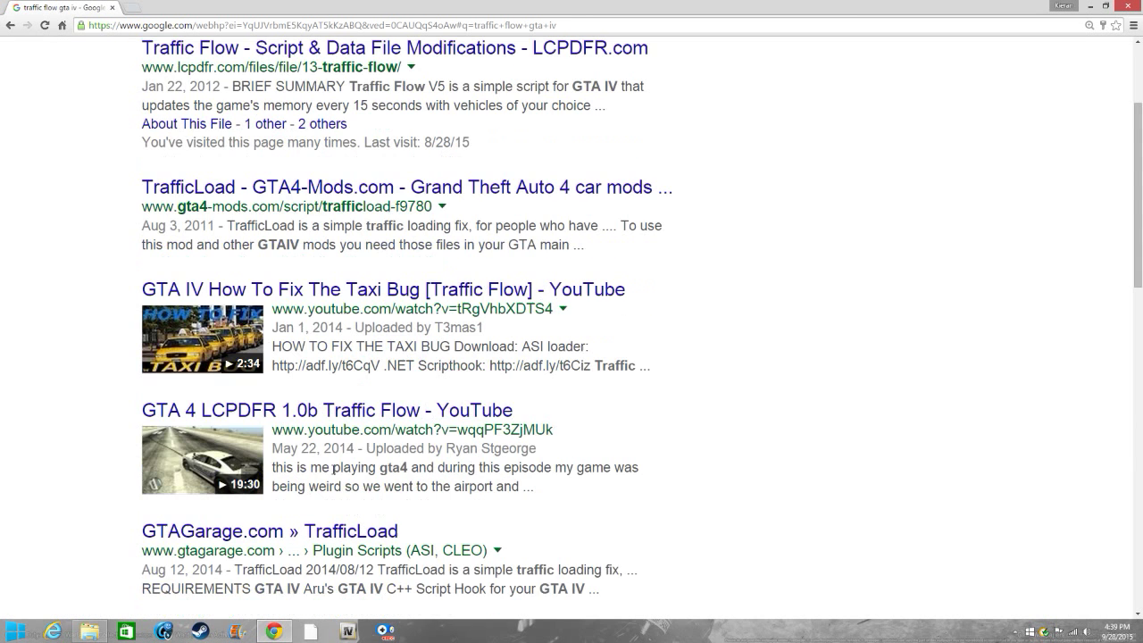
scroll(385, 536, up, 3)
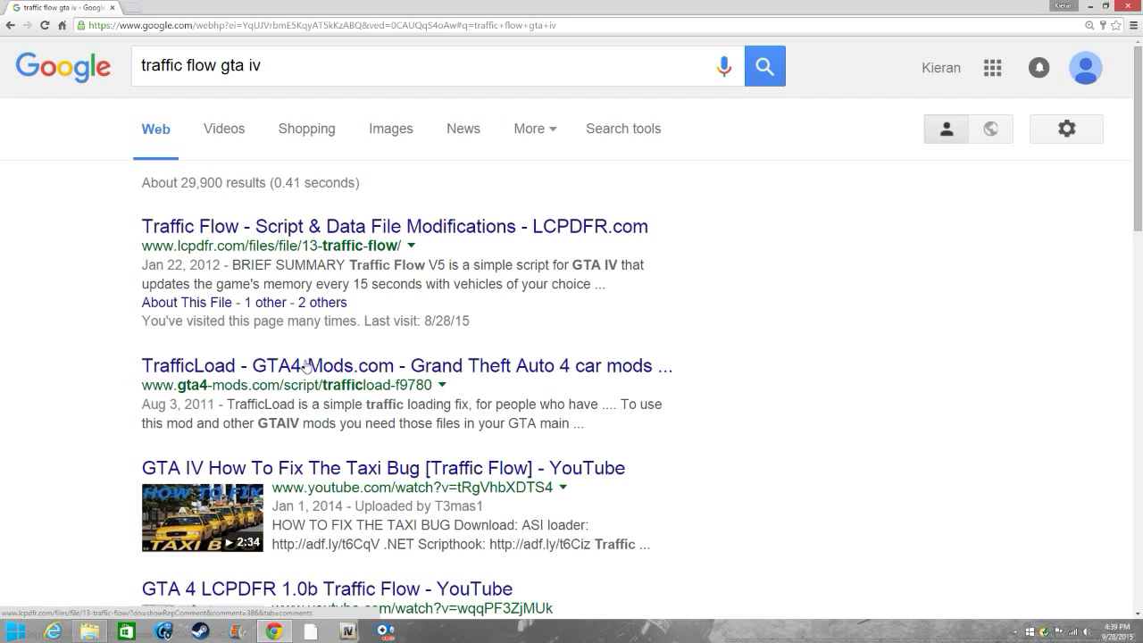
key(alt+Left)
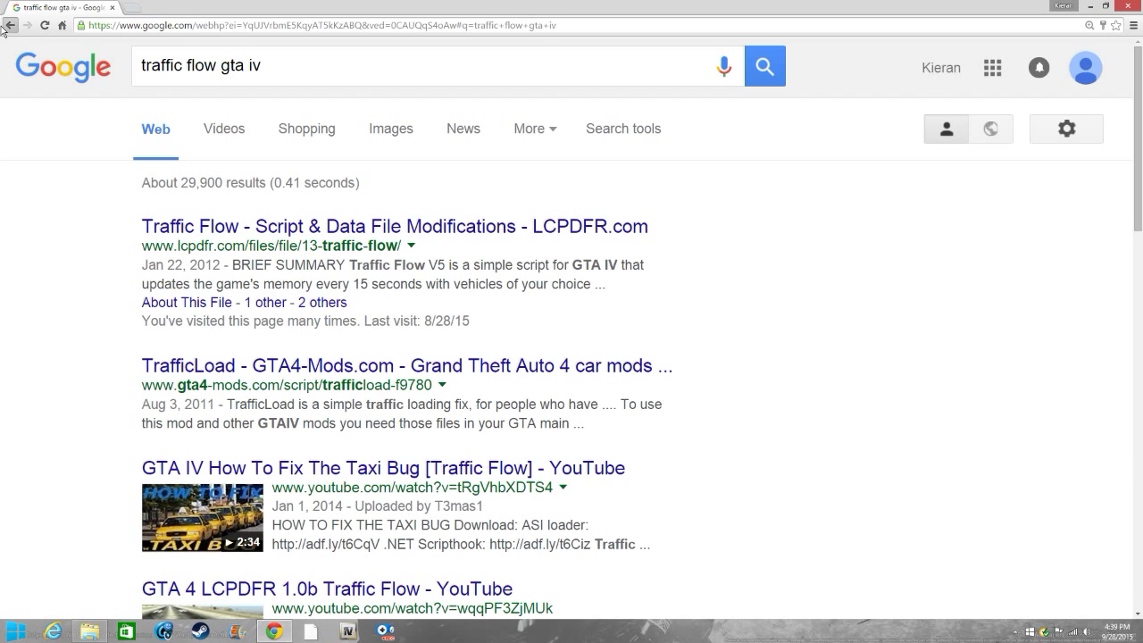
Clear the "policing script lcpdfr" query from the Google search box
key(ctrl+a)
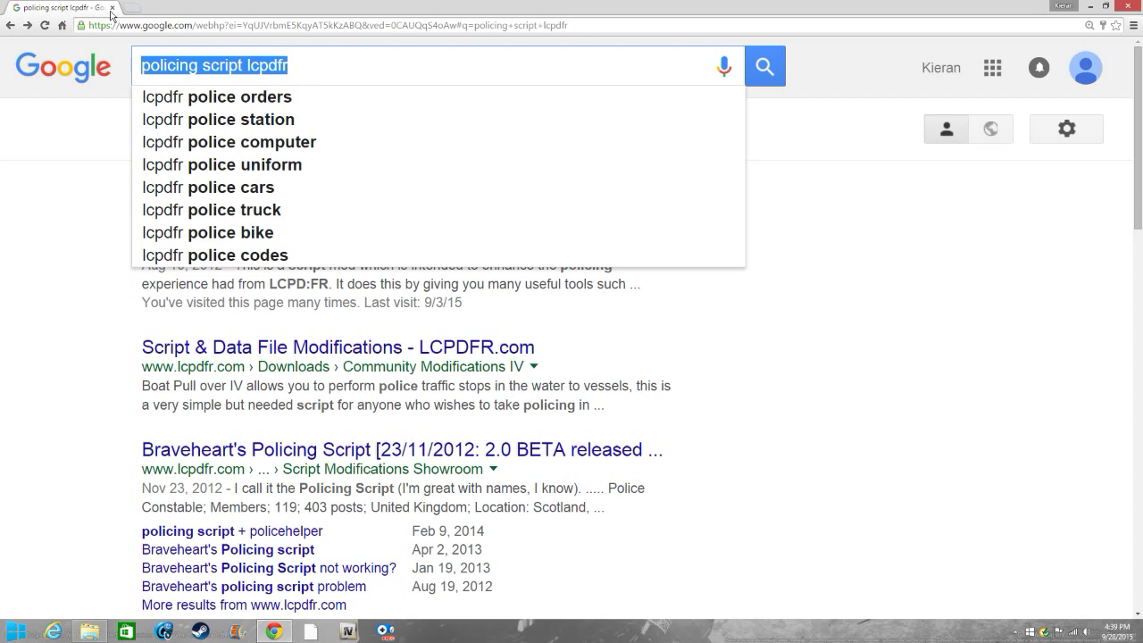
triple_click(304, 62)
double_click(304, 65)
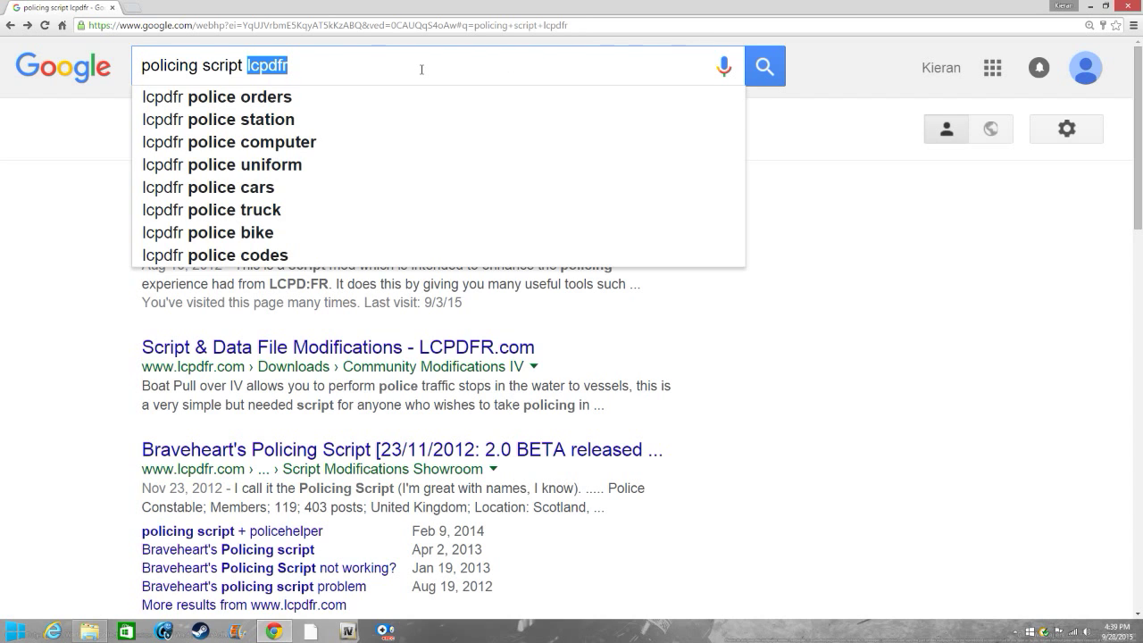
key(BackSpace)
key(BackSpace)
key(BackSpace)
key(BackSpace)
key(BackSpace)
key(BackSpace)
key(BackSpace)
key(BackSpace)
key(BackSpace)
key(BackSpace)
key(BackSpace)
key(BackSpace)
key(BackSpace)
key(BackSpace)
key(BackSpace)
key(BackSpace)
key(BackSpace)
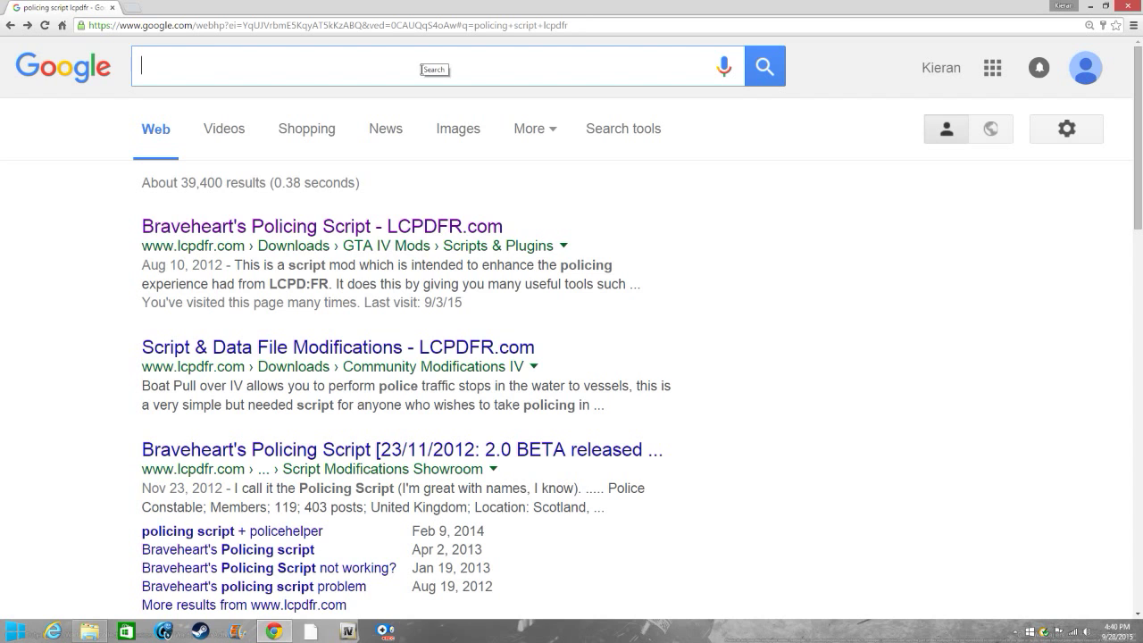
Open the bookmarked Gunner 9213's Mod List document in a new tab and find its Vehicle Models section
click(126, 8)
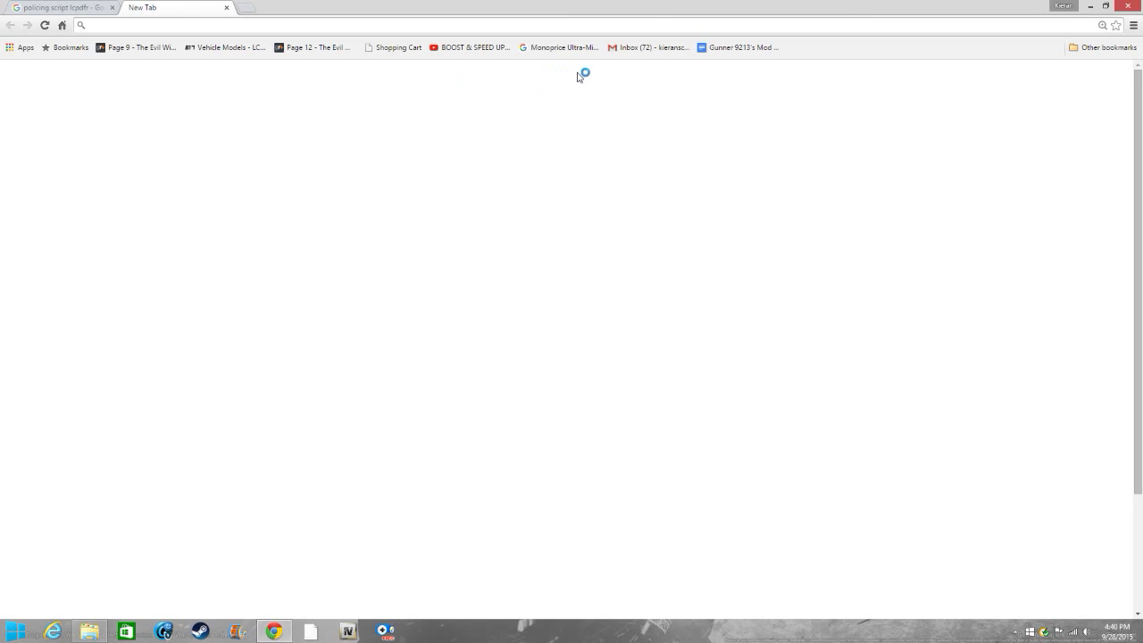
click(714, 47)
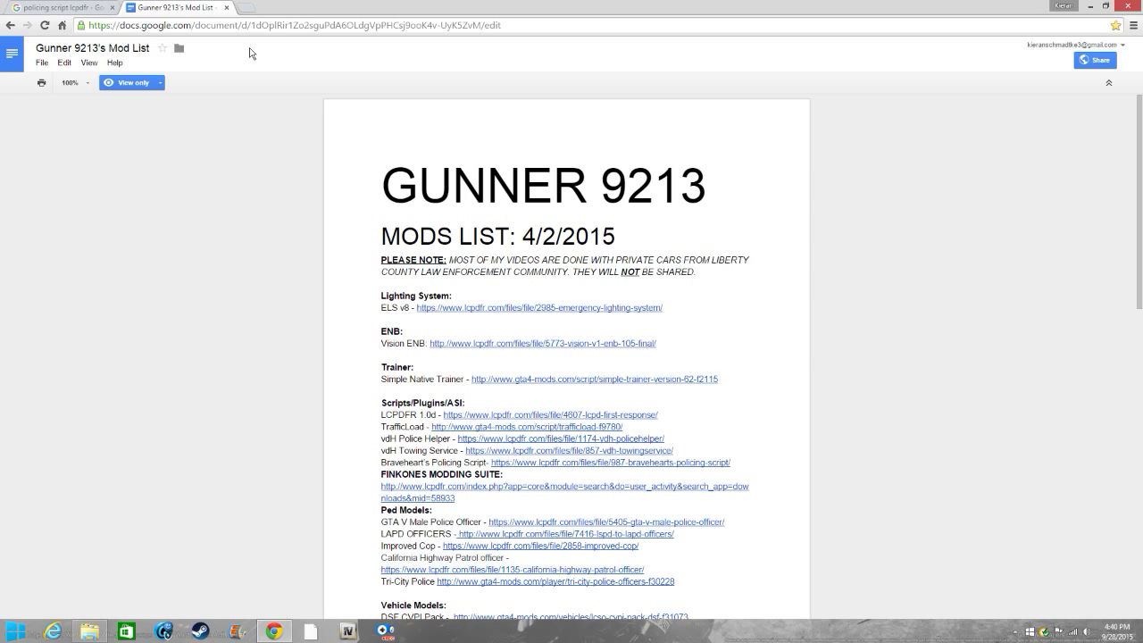
scroll(637, 347, down, 2)
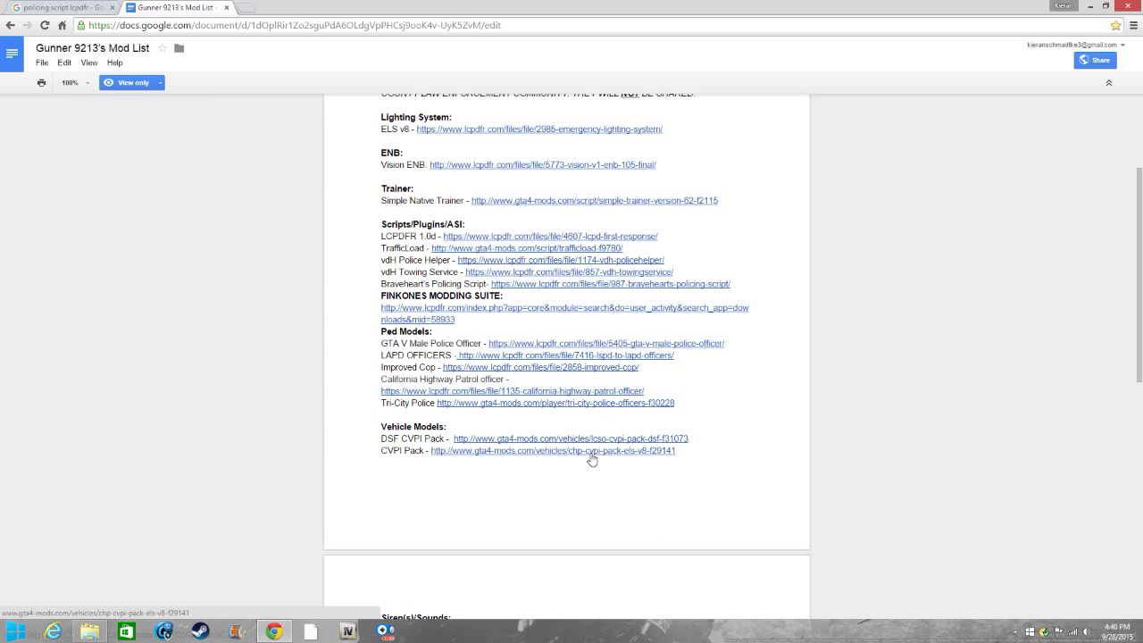
Open the DSF CVPI Pack page from the mod list and view its night-time patrol car screenshot at full size
click(490, 438)
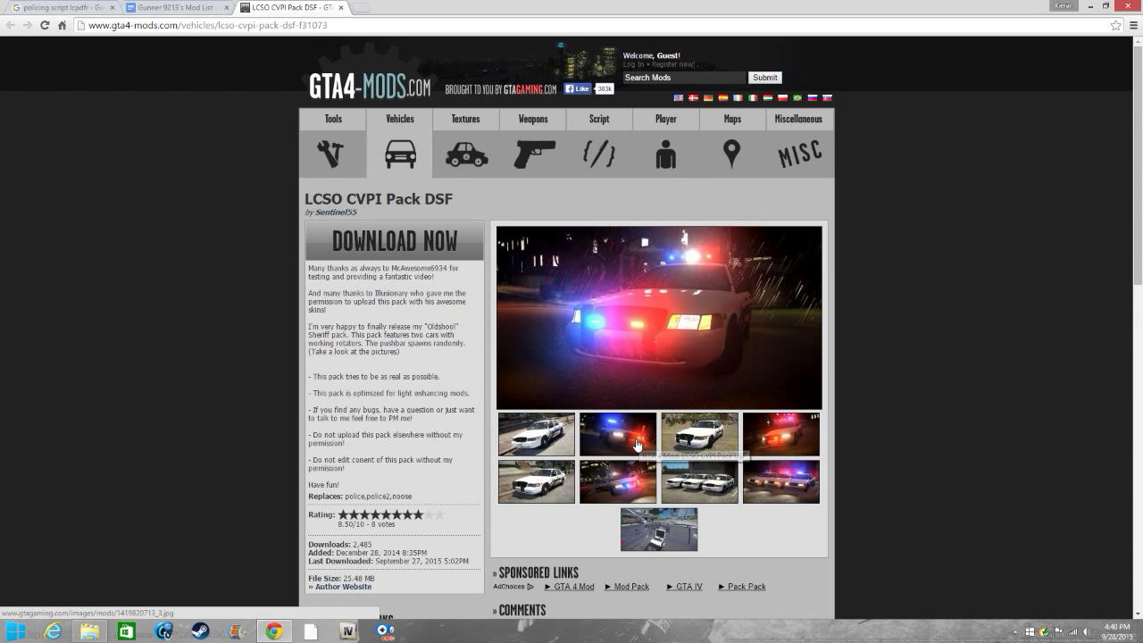
click(639, 440)
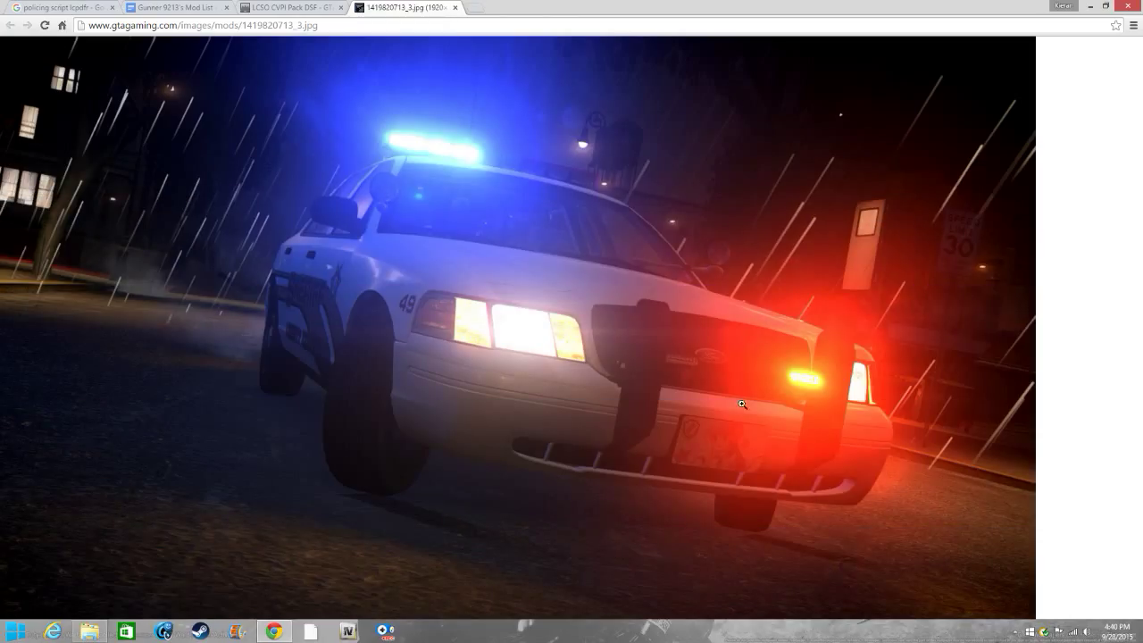
click(456, 8)
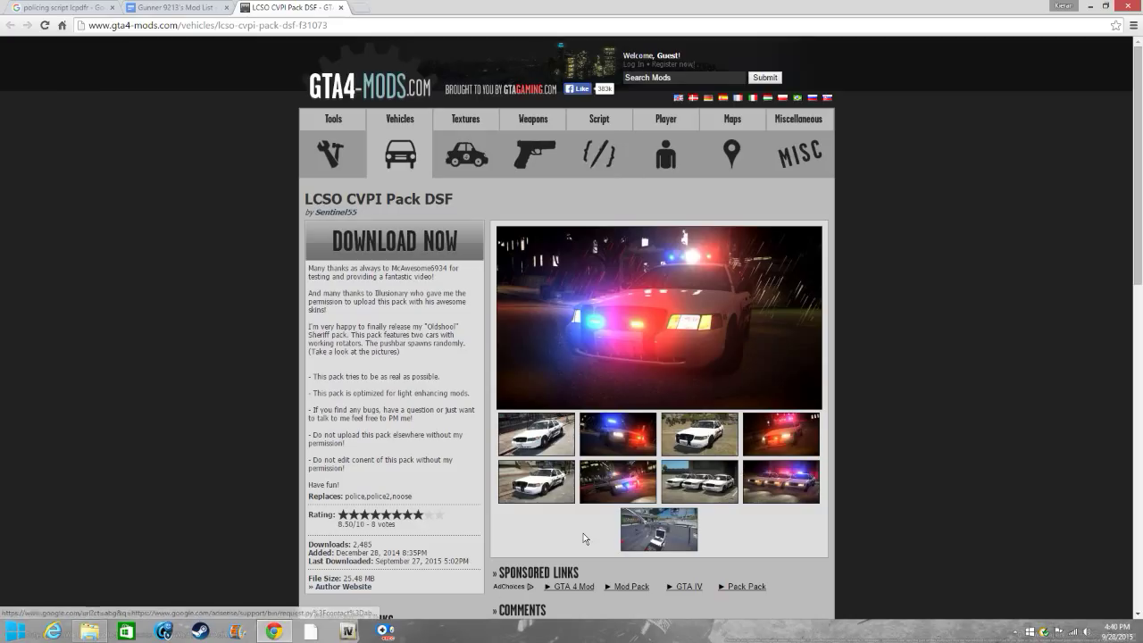
View the LCSO CVPI Pack's car interior screenshot at full size, close it, and return to the mod list
click(651, 525)
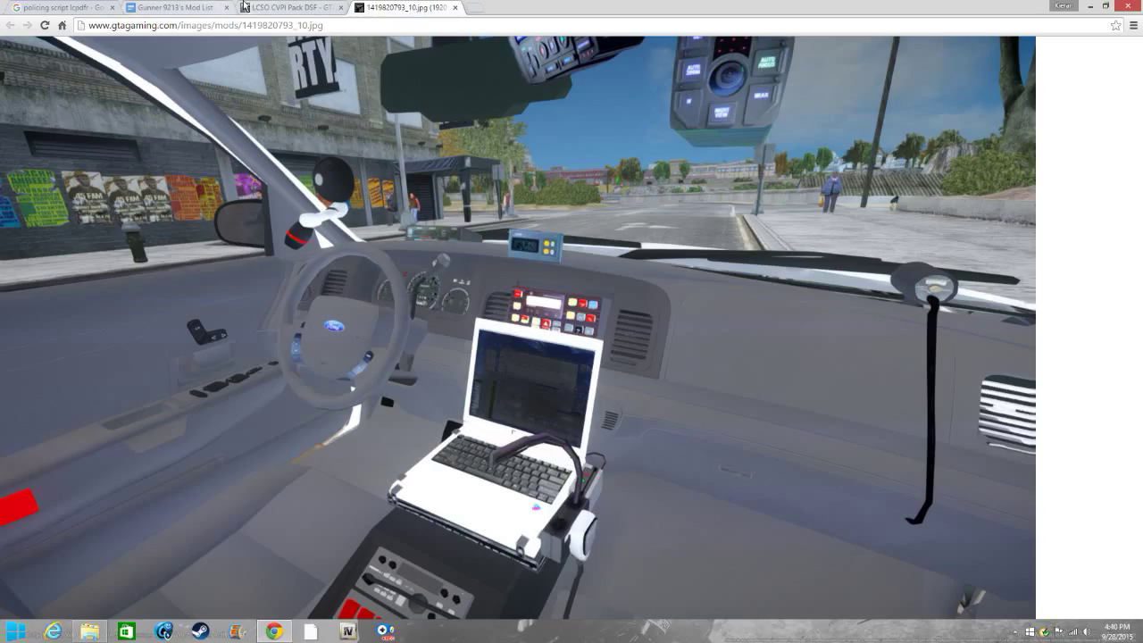
click(295, 8)
click(419, 8)
click(455, 8)
click(139, 7)
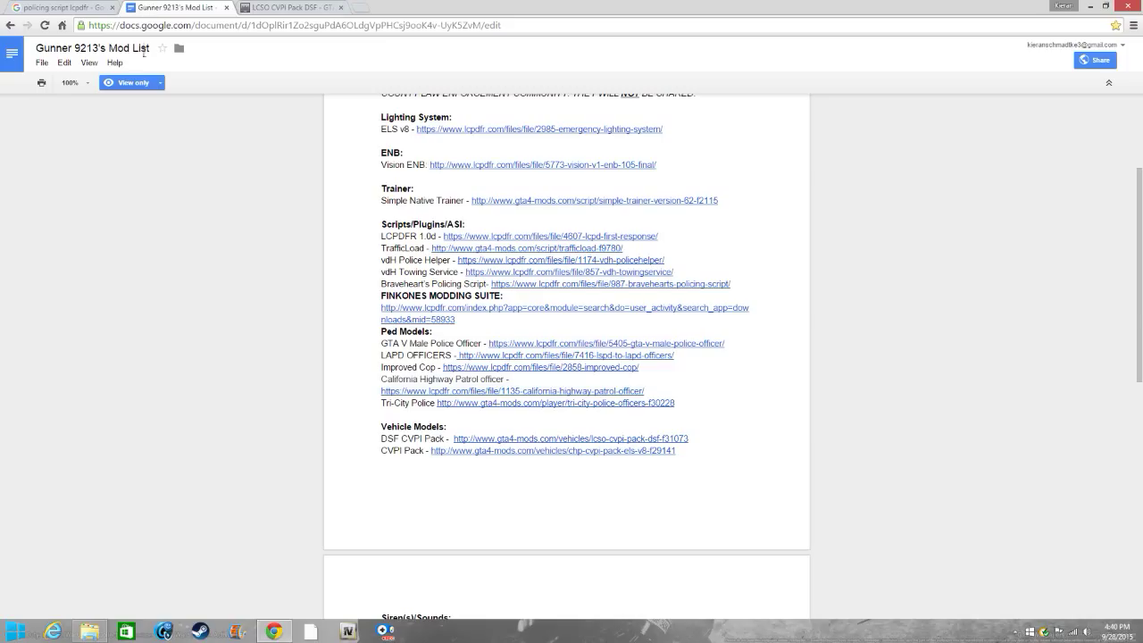
Open the CHP CVPI Pack ELS V8 page from the mod list and close the LCSO CVPI Pack page
drag(495, 379, 489, 403)
click(489, 403)
click(481, 450)
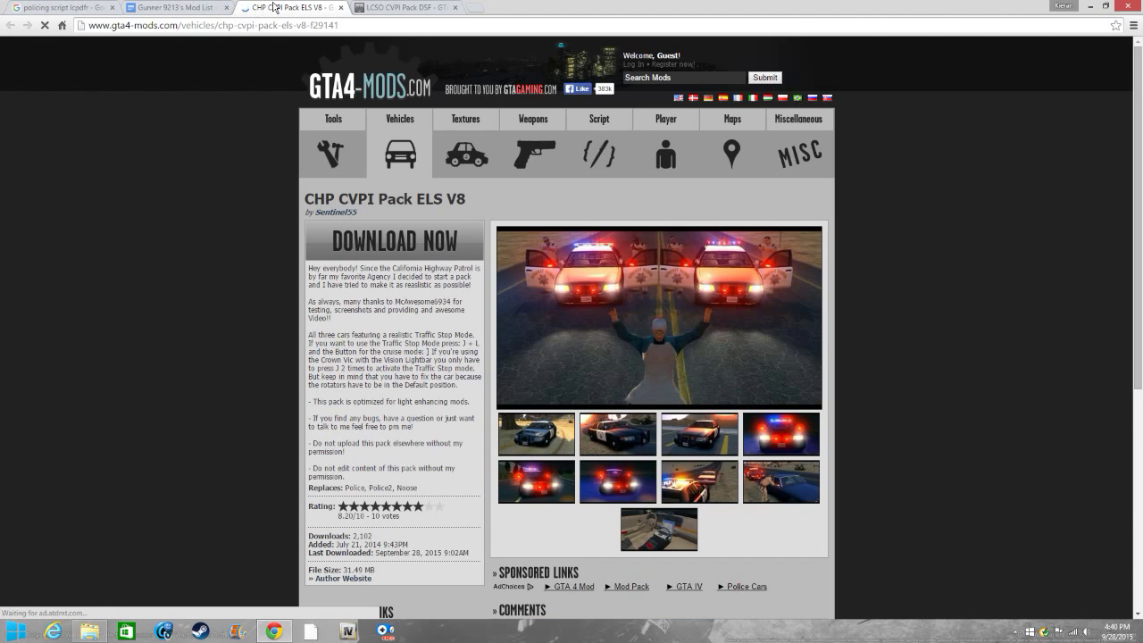
click(411, 8)
click(454, 8)
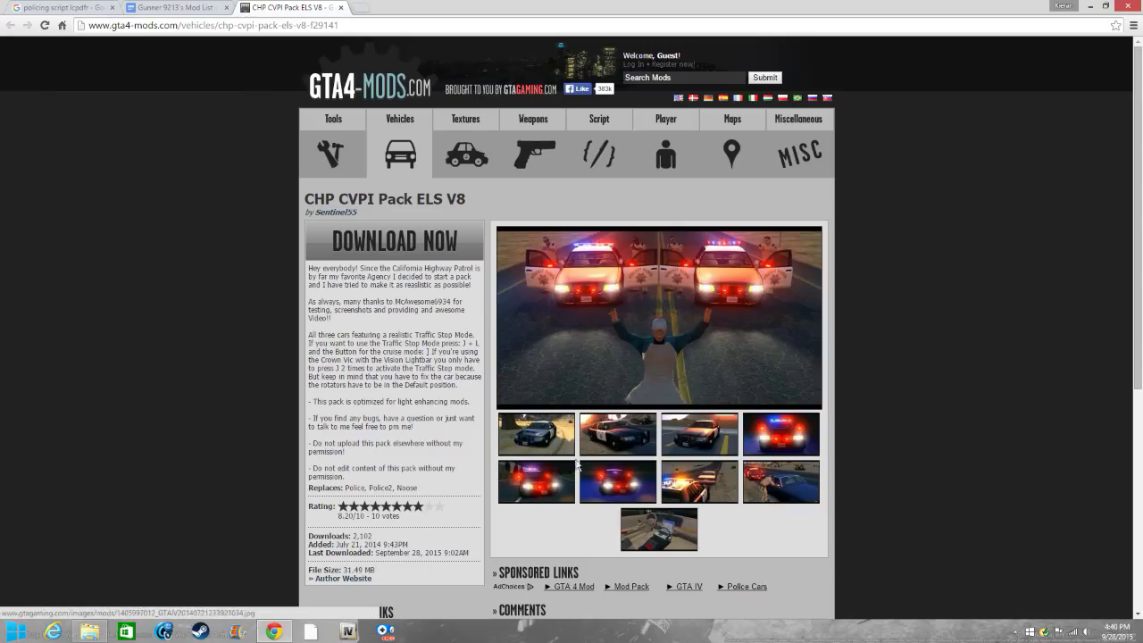
View the CHP pack's black-and-white Highway Patrol car screenshot, and close the image and pack page to return to the mod list
click(610, 447)
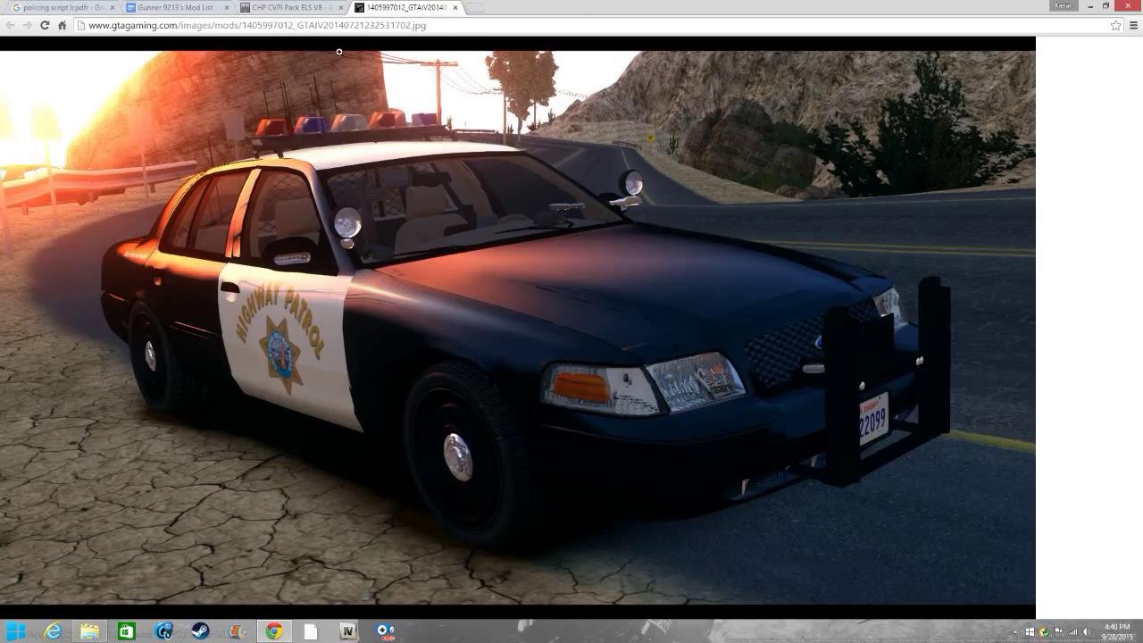
click(250, 7)
click(457, 7)
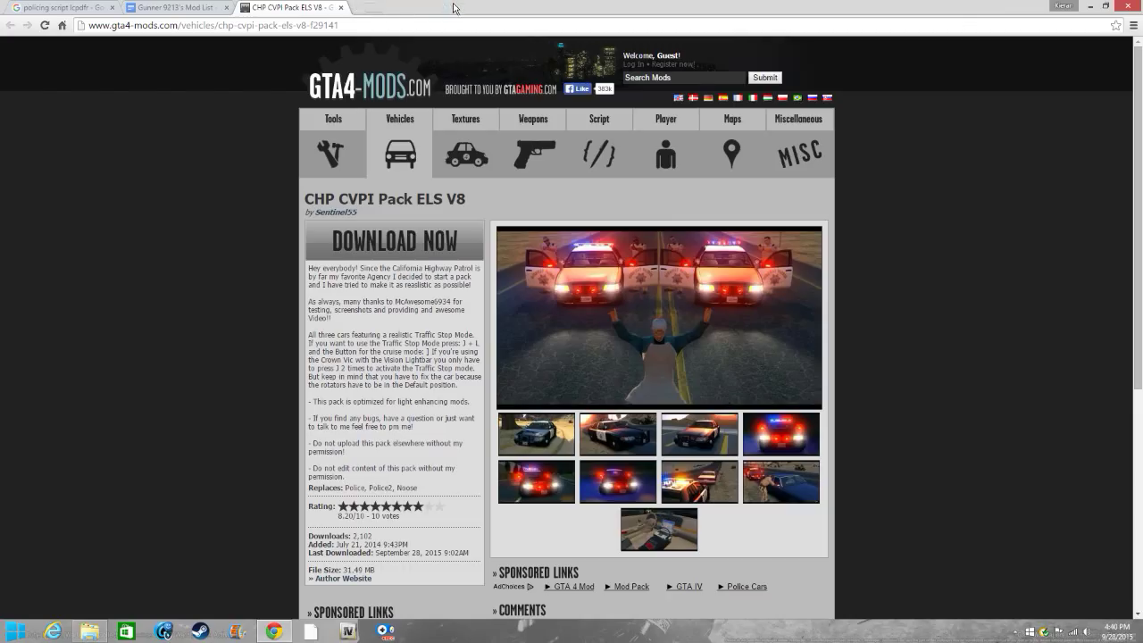
click(130, 7)
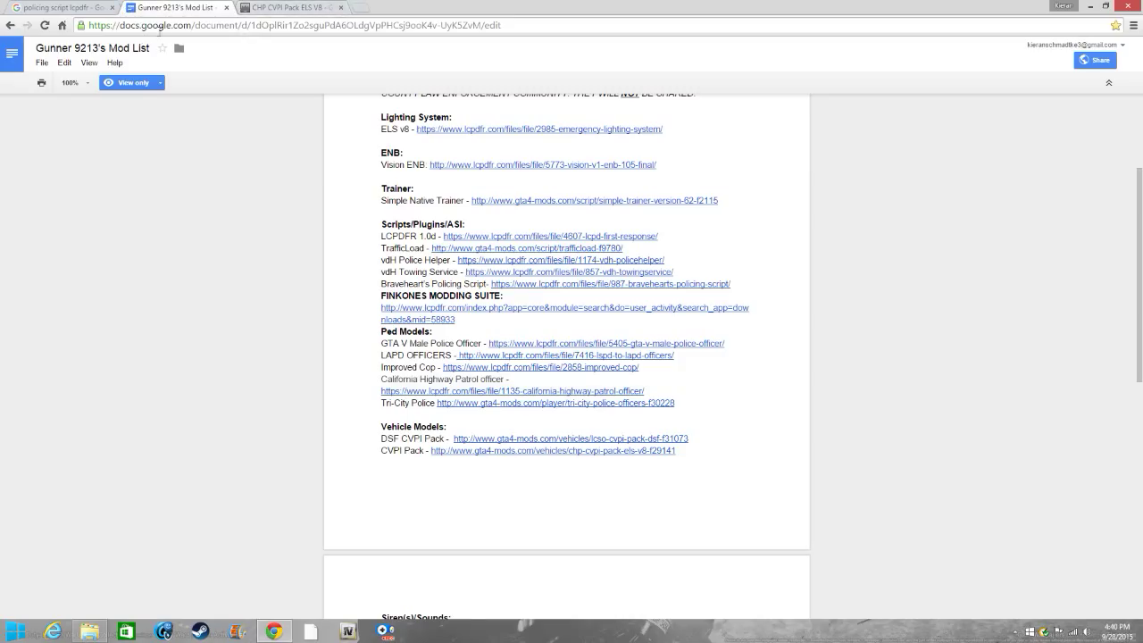
click(342, 7)
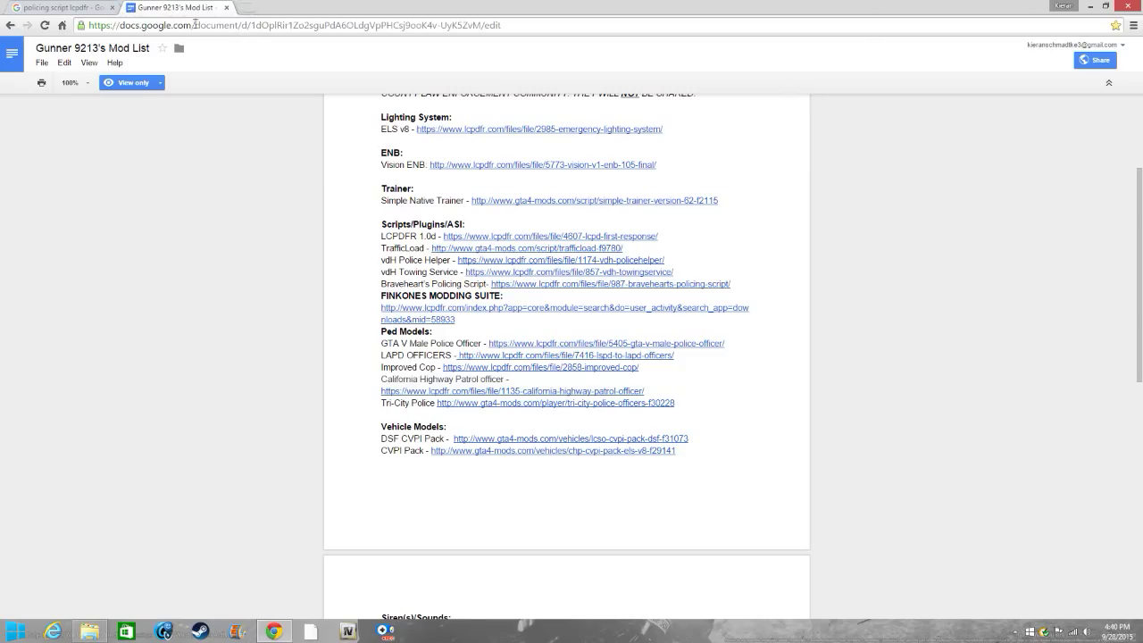
Go to the Google home page and search for "els 8 gta v car pack"
click(57, 25)
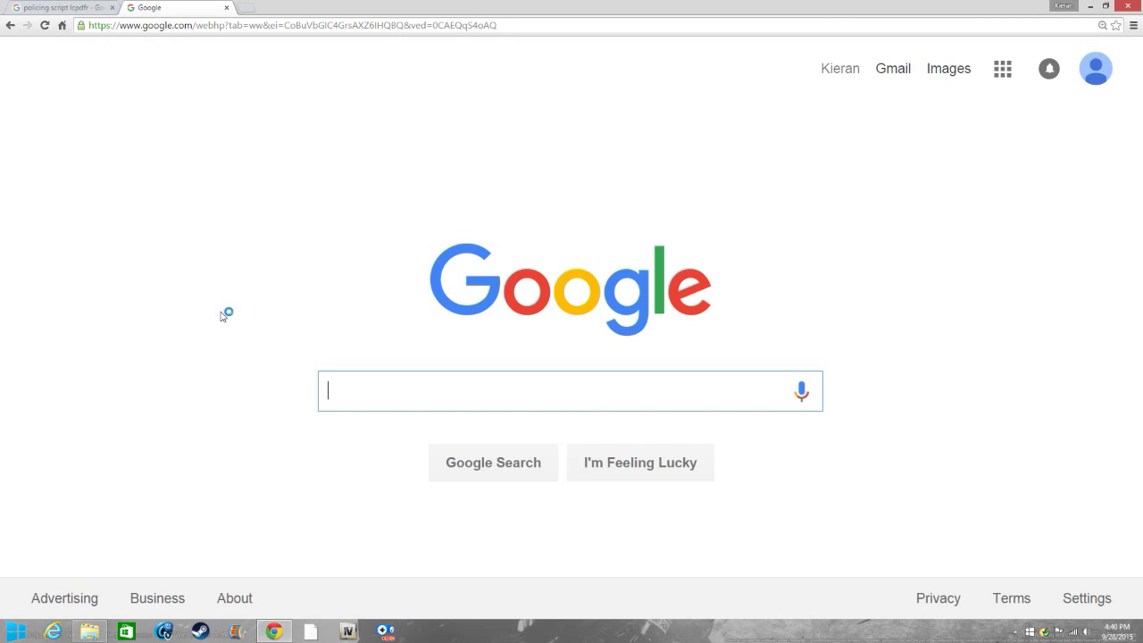
text(el)
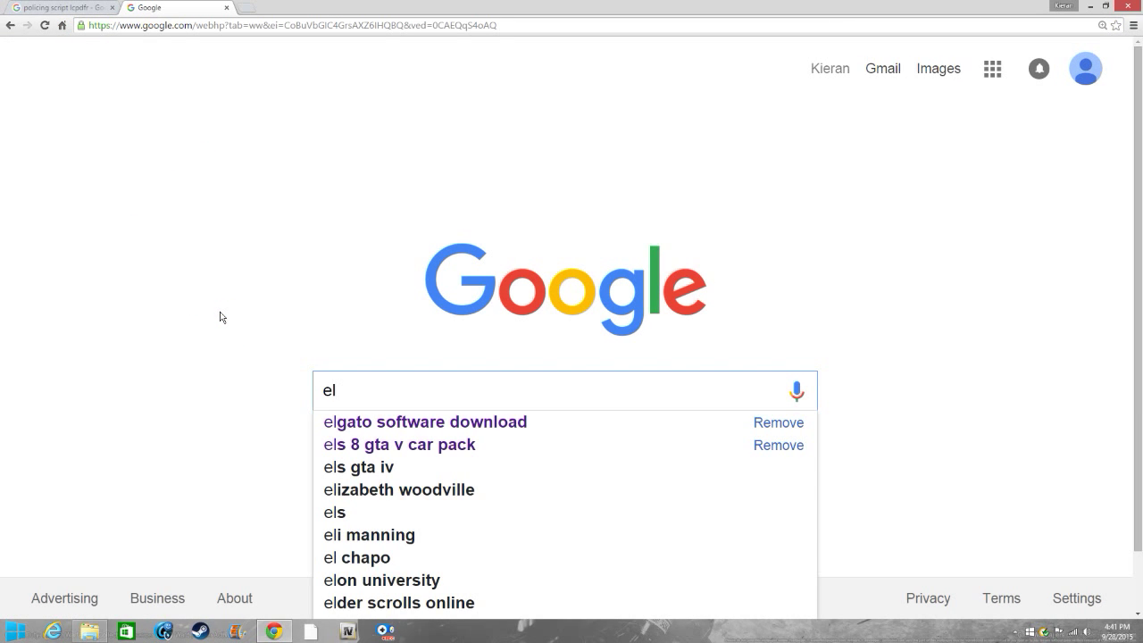
click(439, 452)
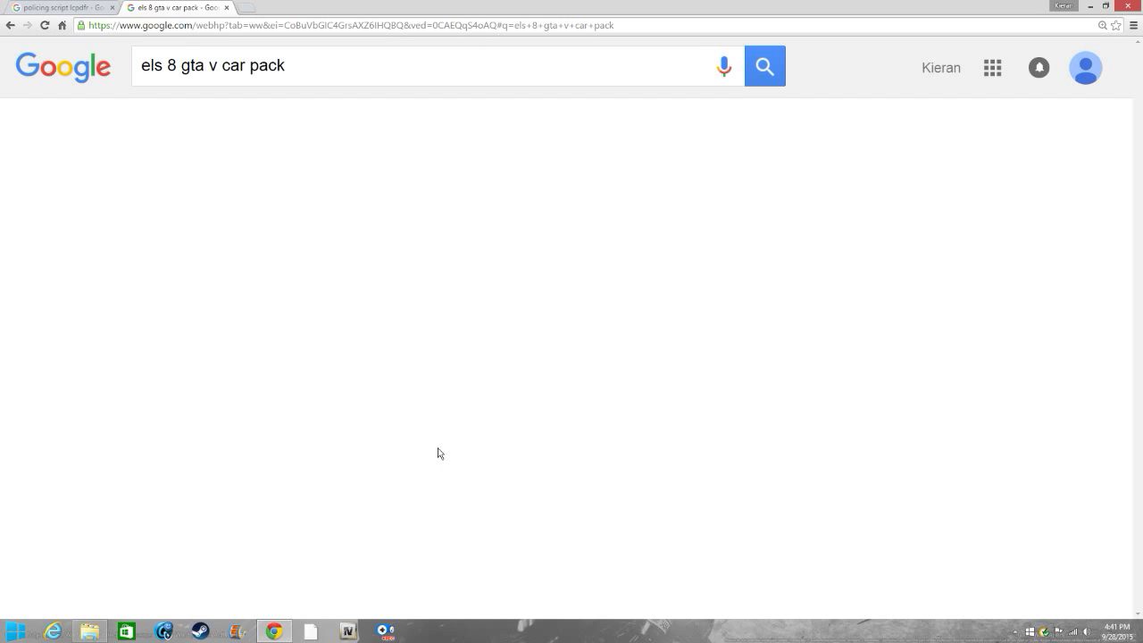
Open the LSPD Pack ELS v8 page on LCPDFR.com and enlarge its first screenshot
right_click(332, 230)
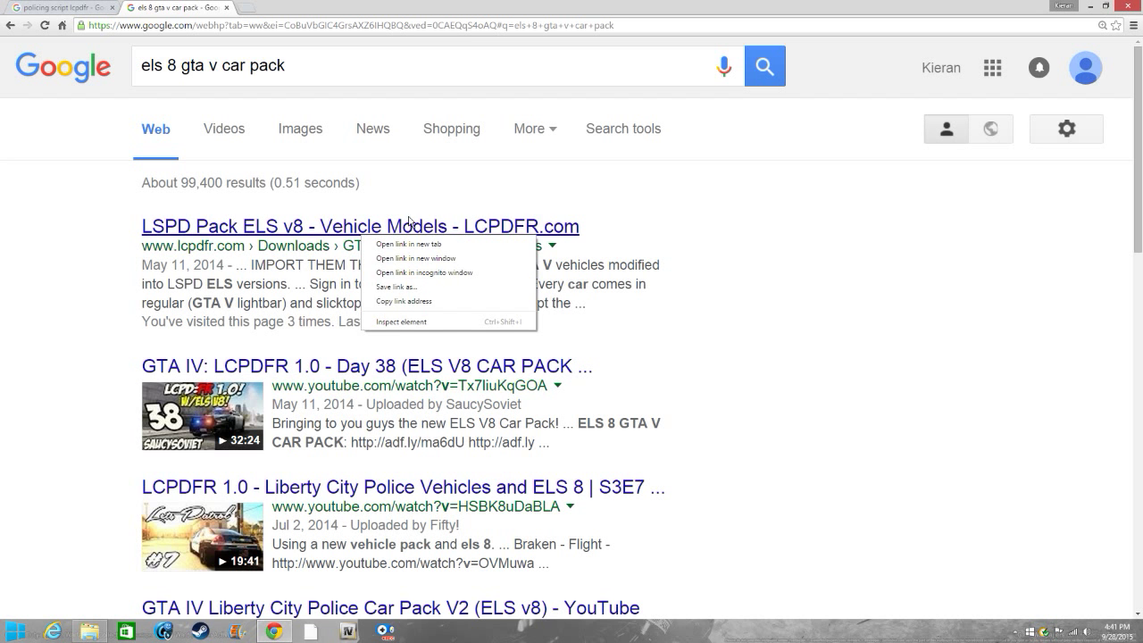
click(404, 223)
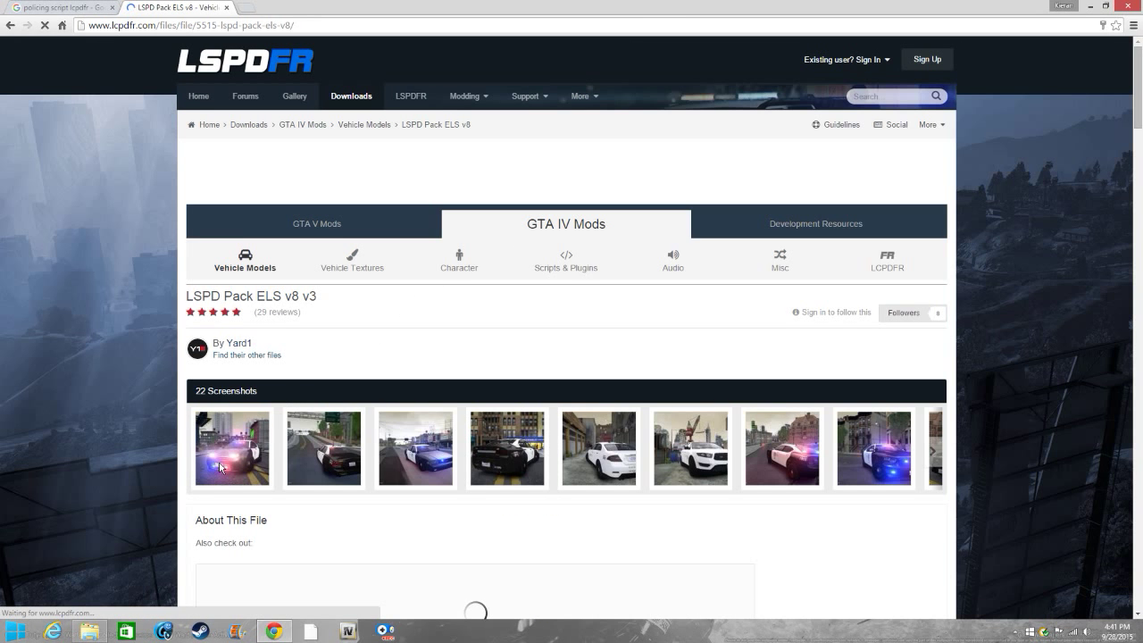
click(219, 461)
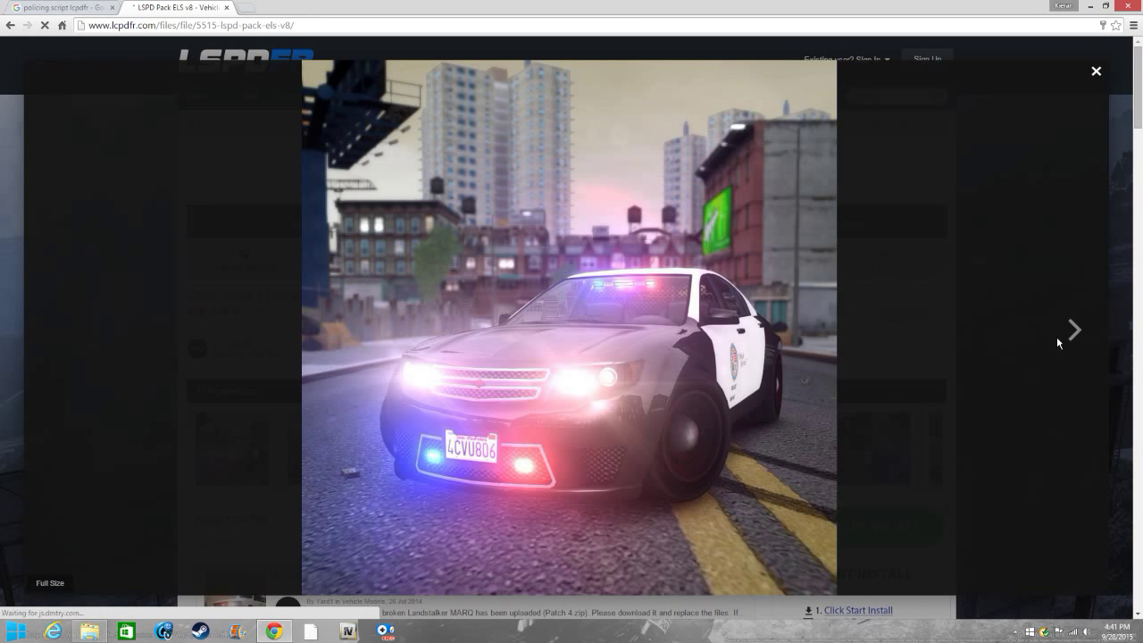
Look through the LSPD Pack ELS v8 screenshots one after another, and close the enlarged view
click(1073, 333)
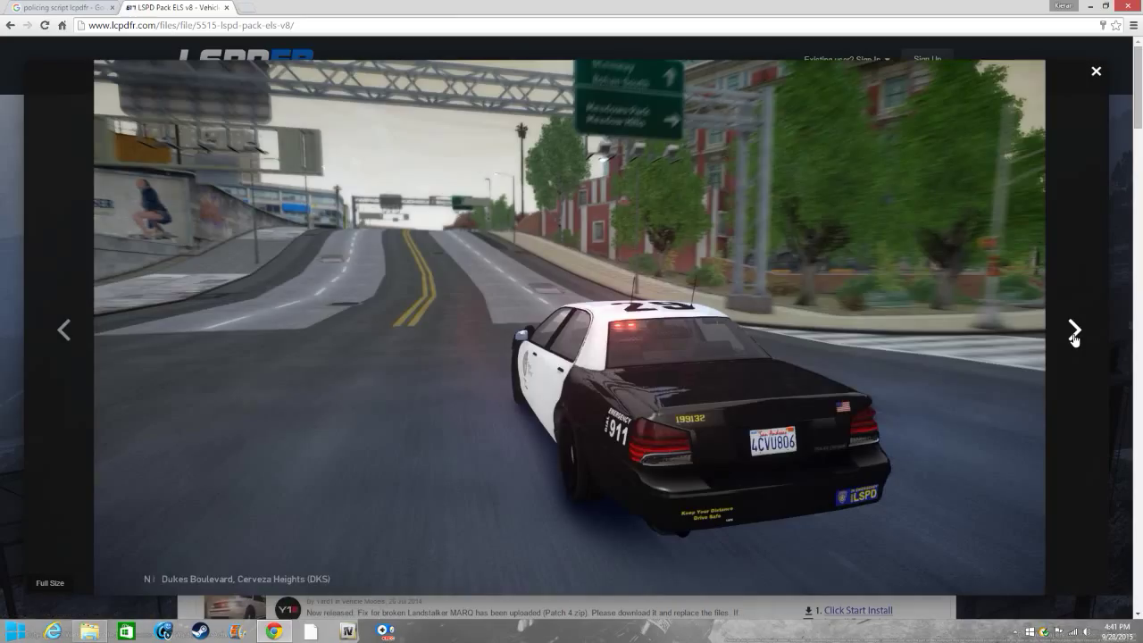
click(1074, 332)
click(1074, 332)
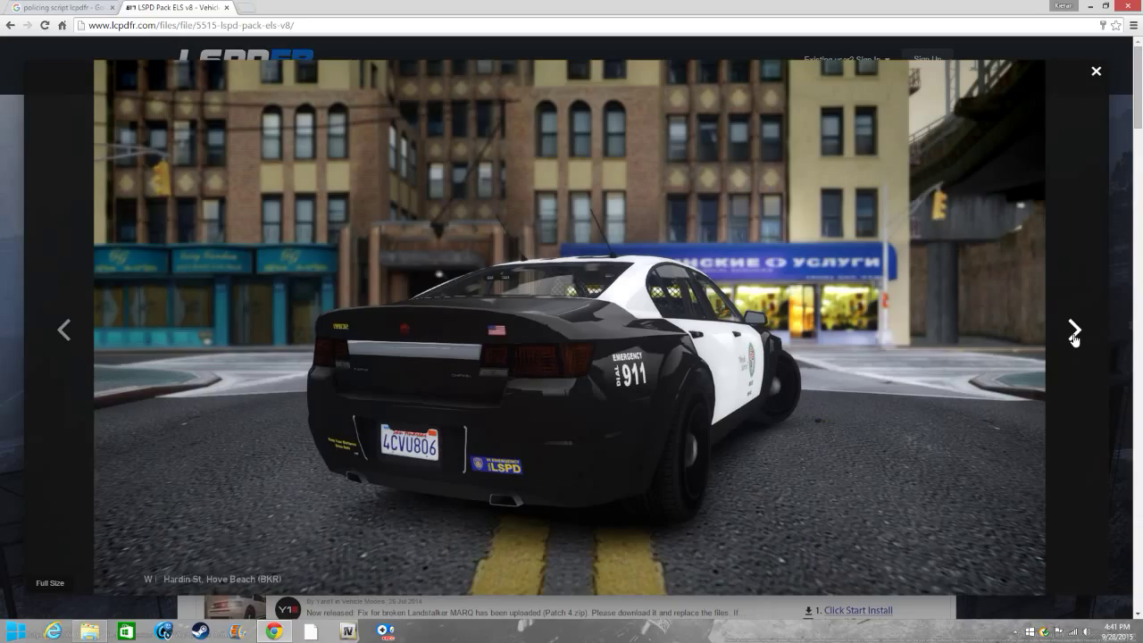
click(1073, 332)
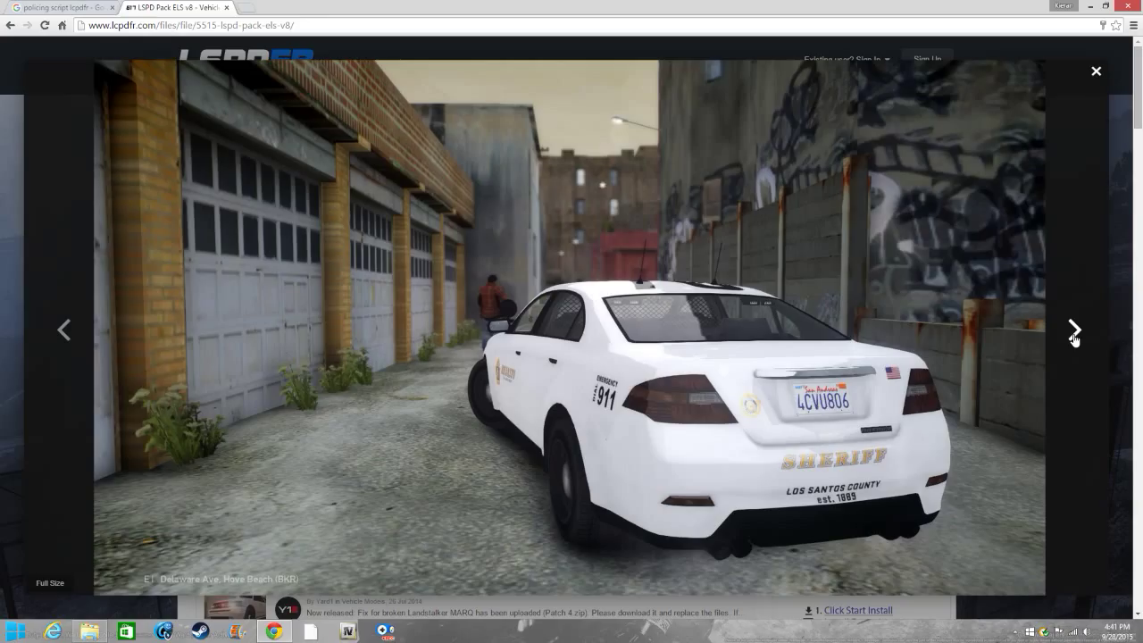
click(1074, 332)
click(1073, 332)
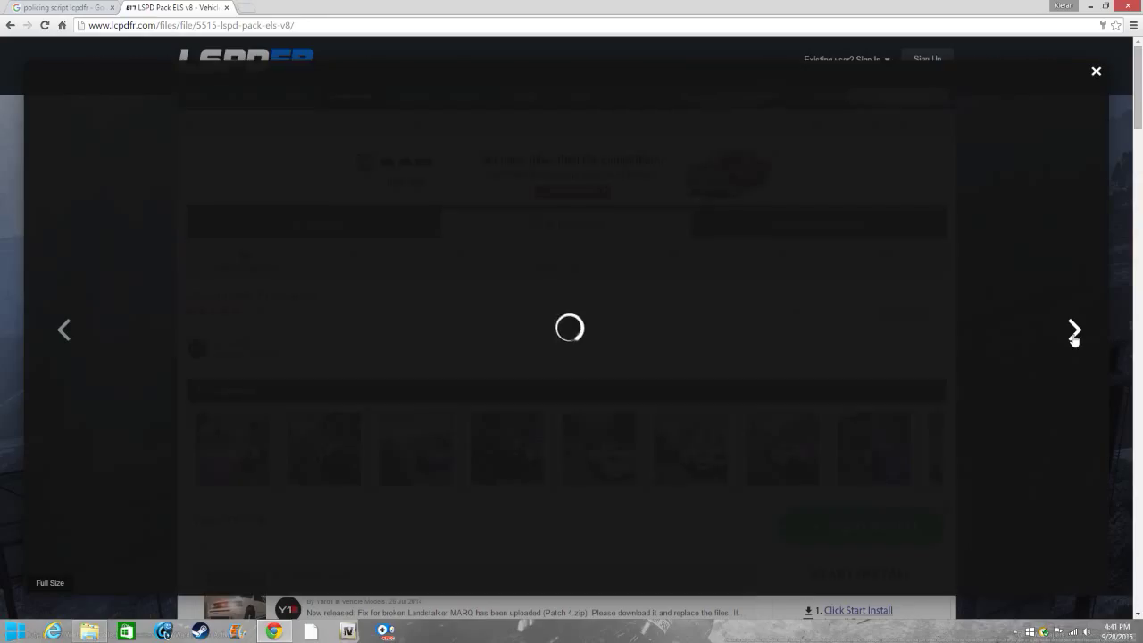
click(1074, 332)
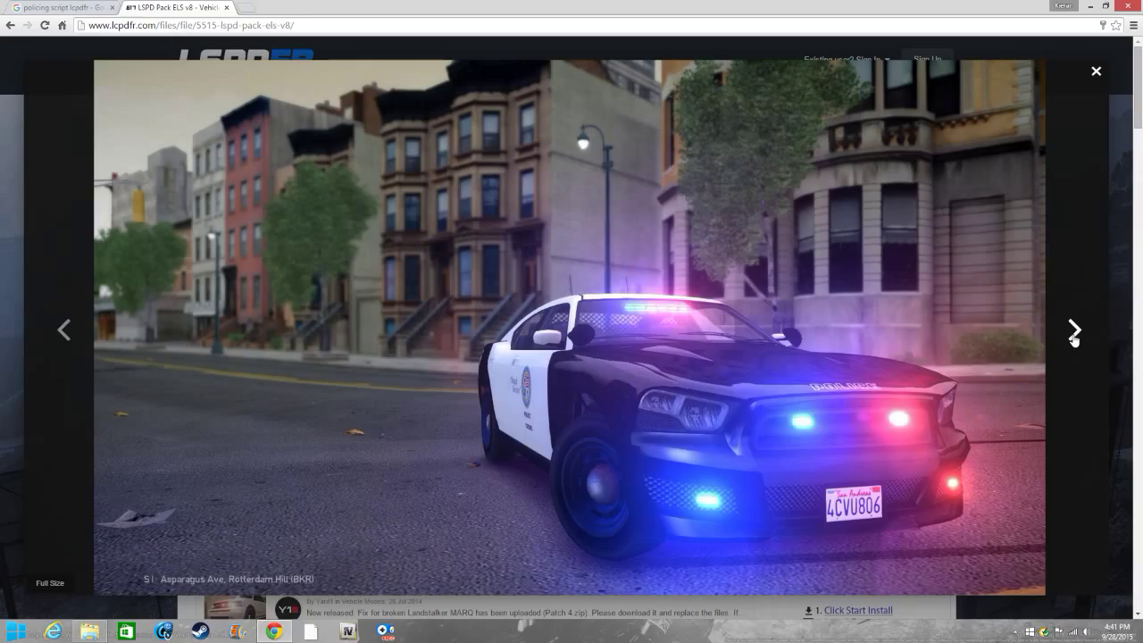
click(1074, 332)
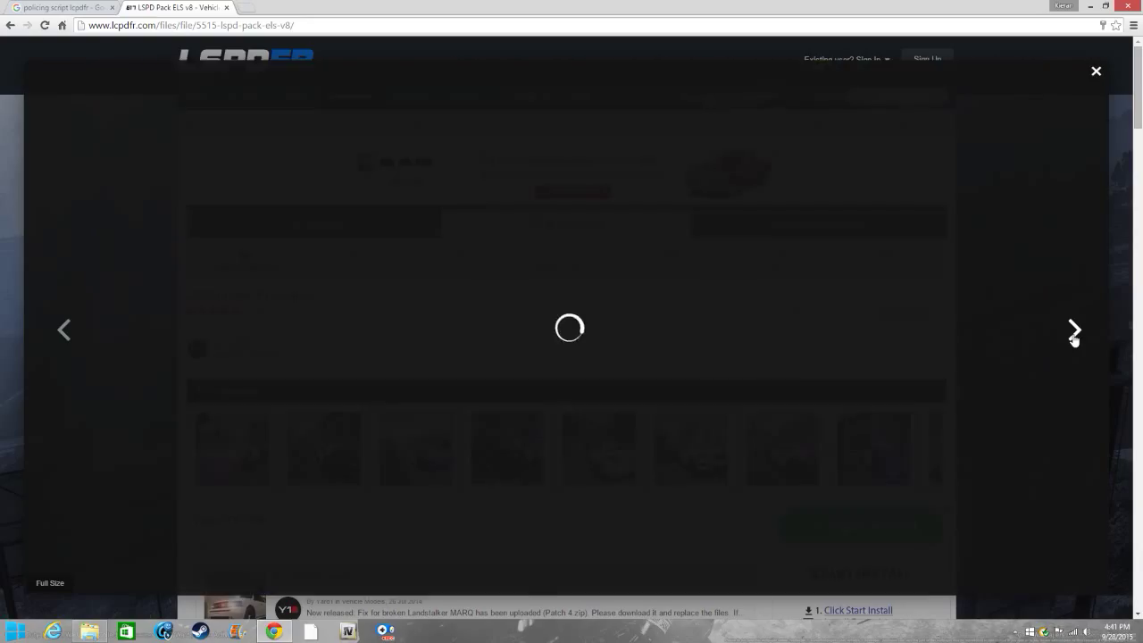
click(1074, 332)
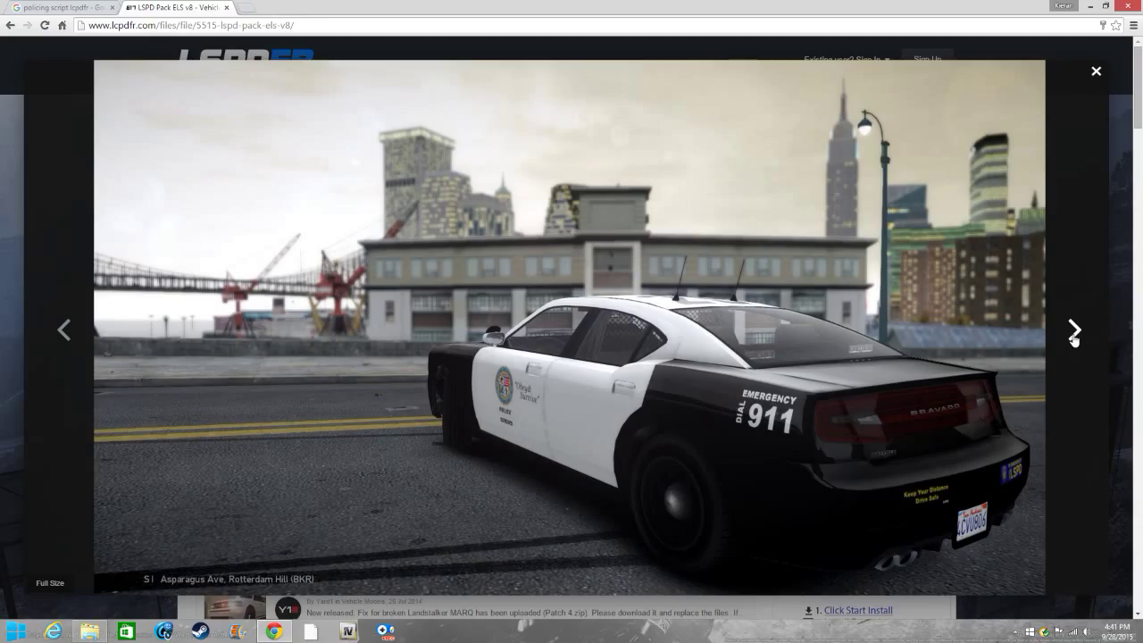
click(1074, 332)
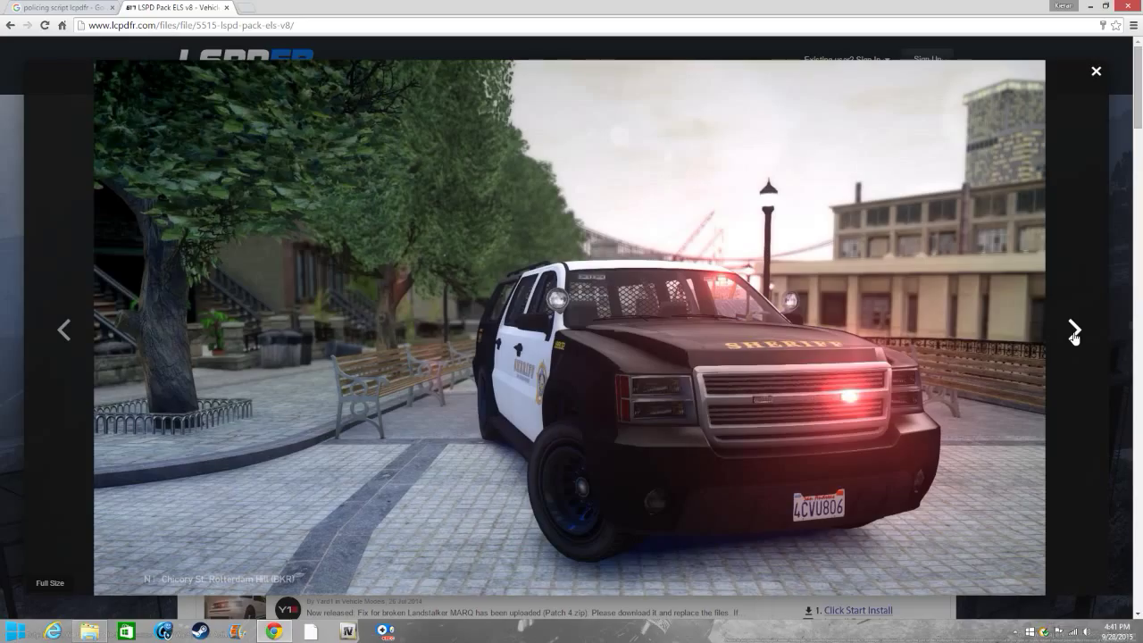
click(1074, 332)
click(1074, 332)
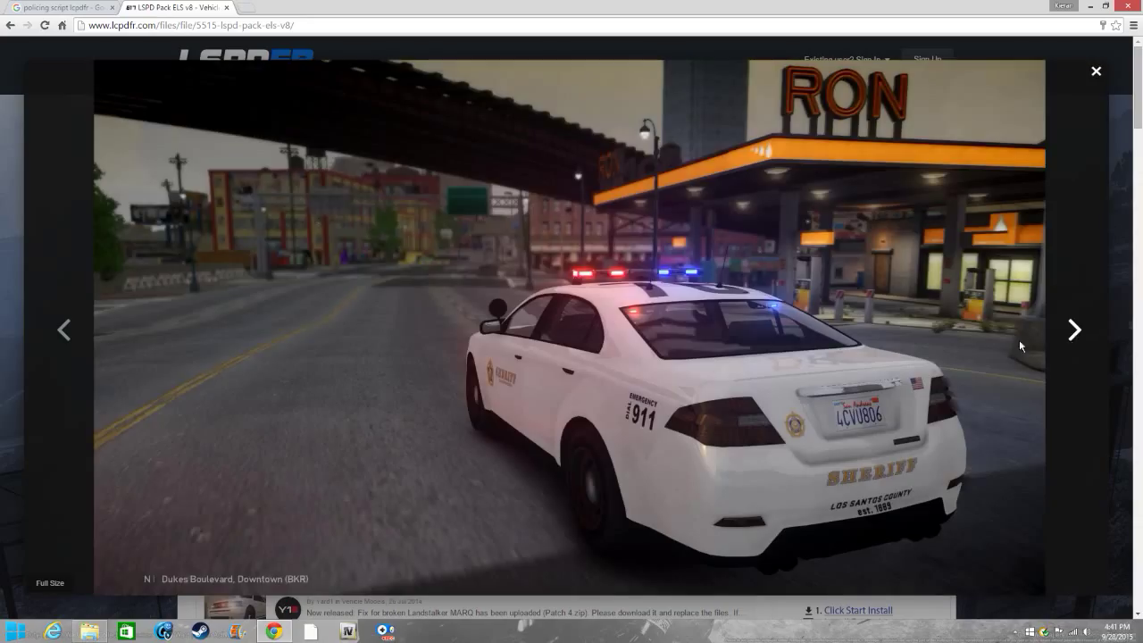
click(76, 287)
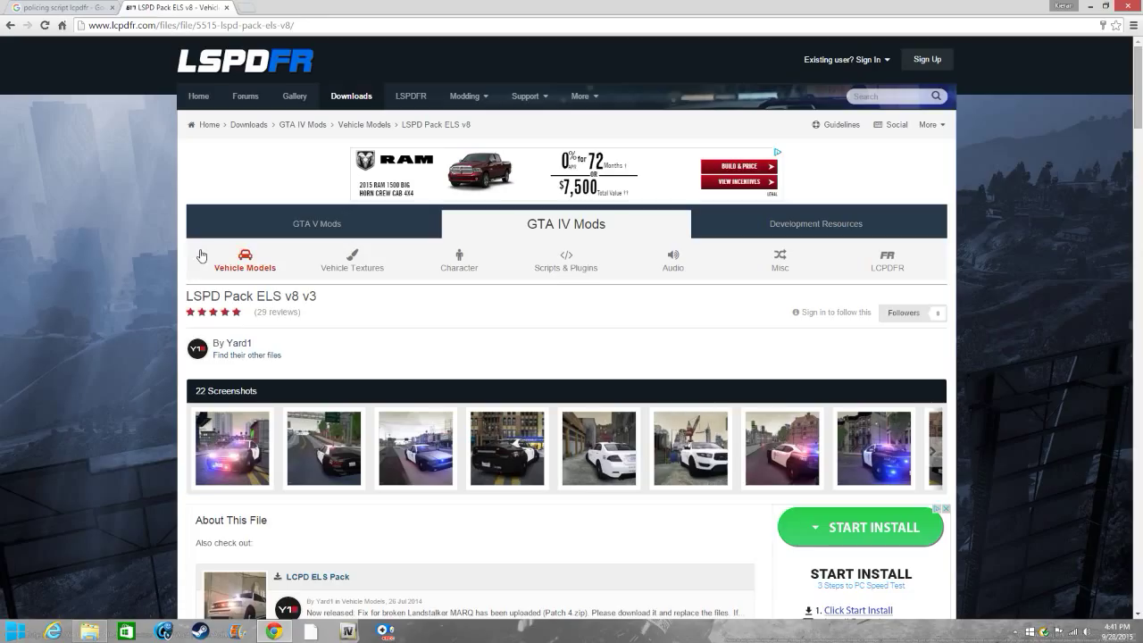
Open the linked LCPD ELS Pack page, view one of its police car screenshots enlarged, and close the image
scroll(209, 250, down, 2)
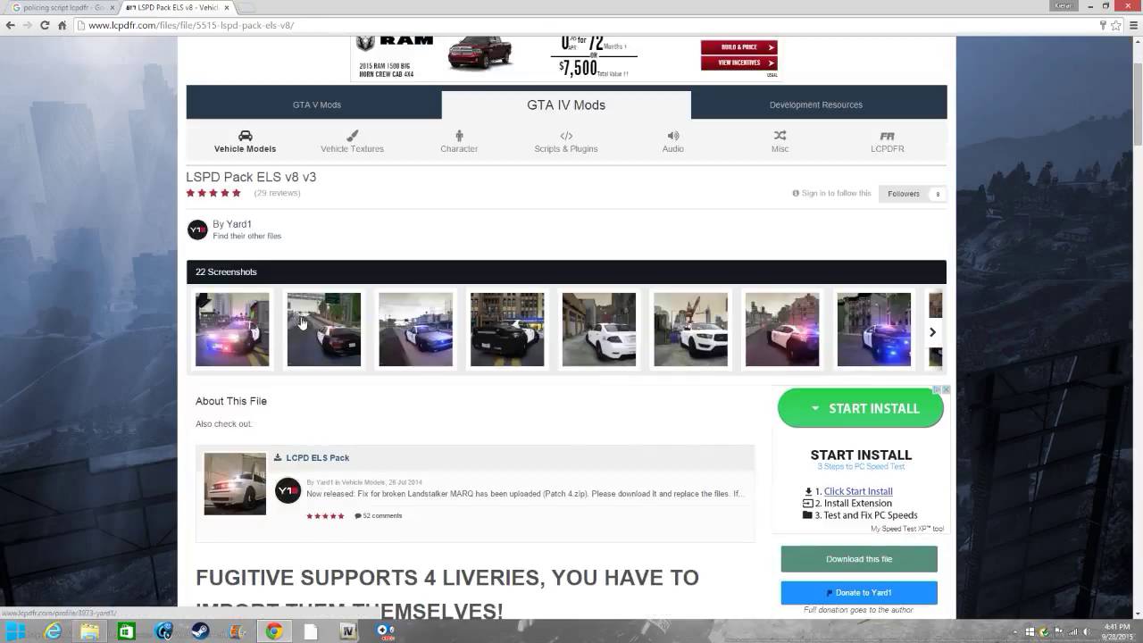
click(305, 459)
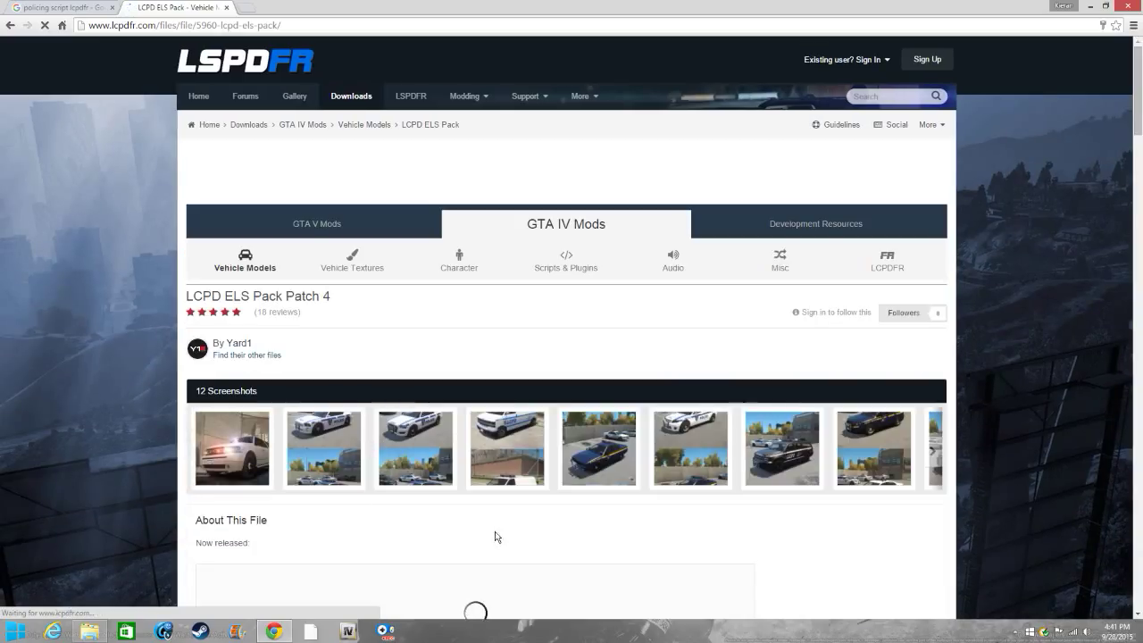
click(803, 440)
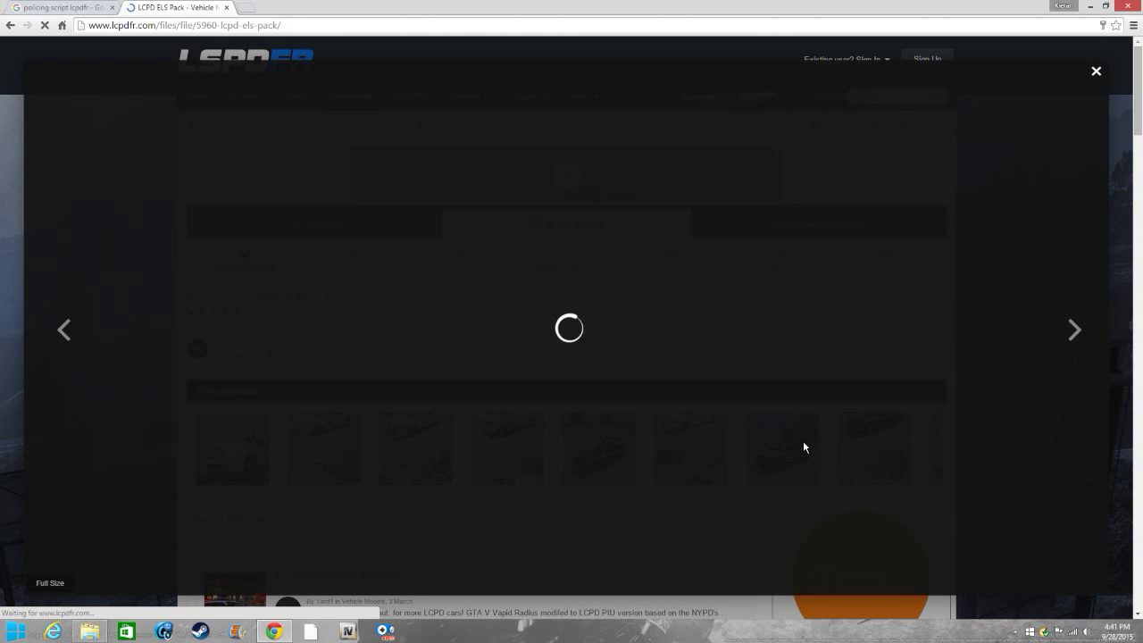
click(66, 334)
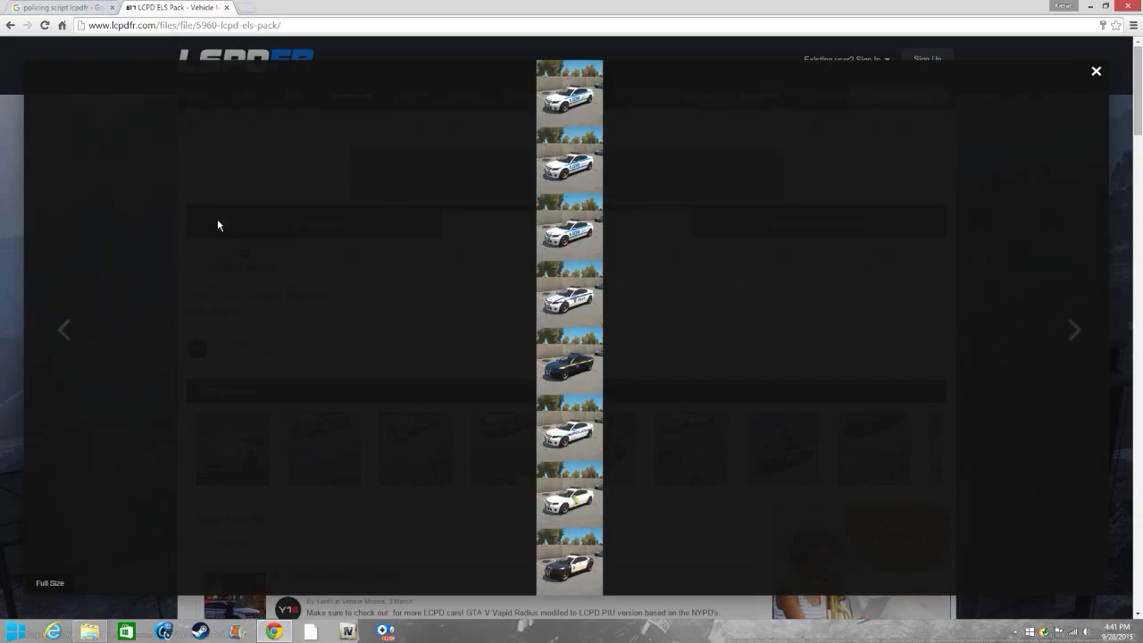
click(12, 258)
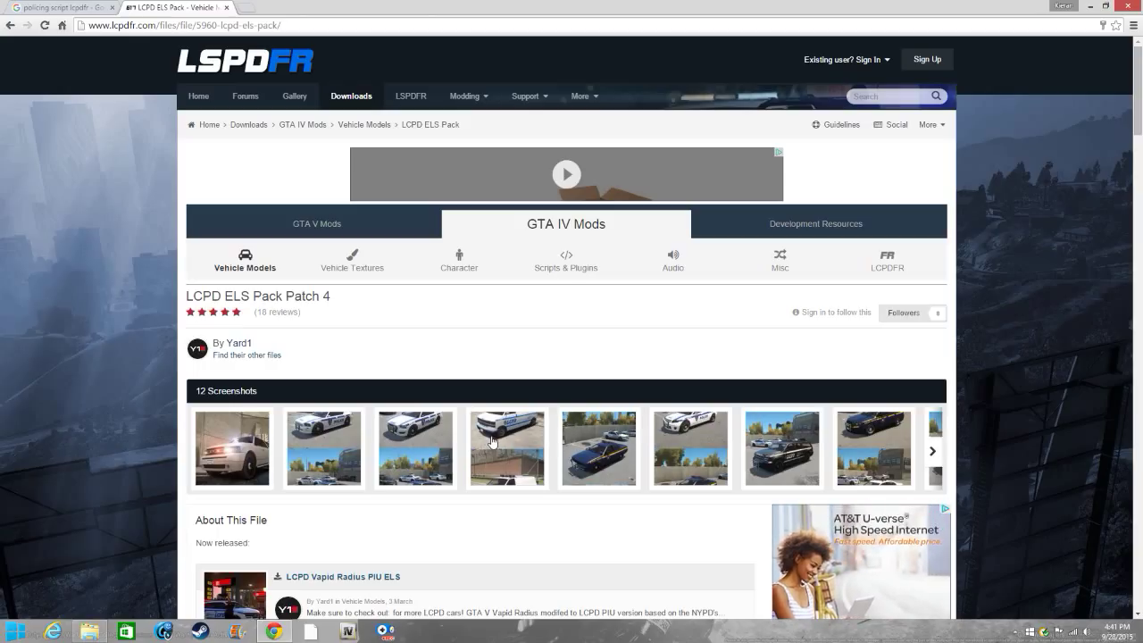
Open the Character category of the GTA IV mods, browse the police uniform and ped listings, and go to page 2
scroll(541, 533, down, 1)
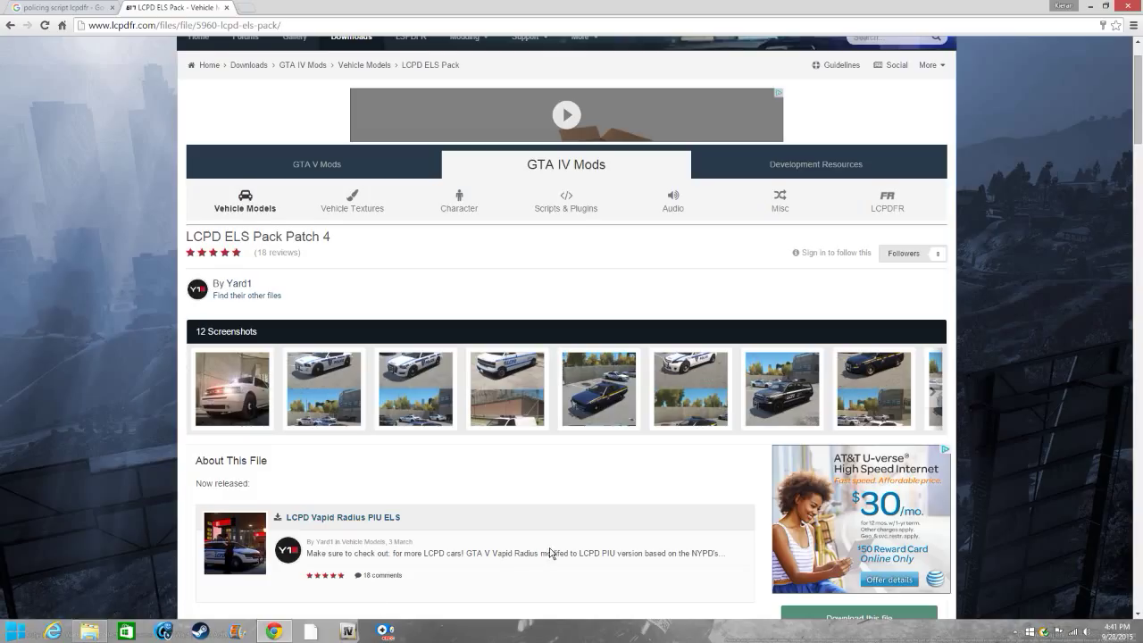
scroll(563, 522, up, 1)
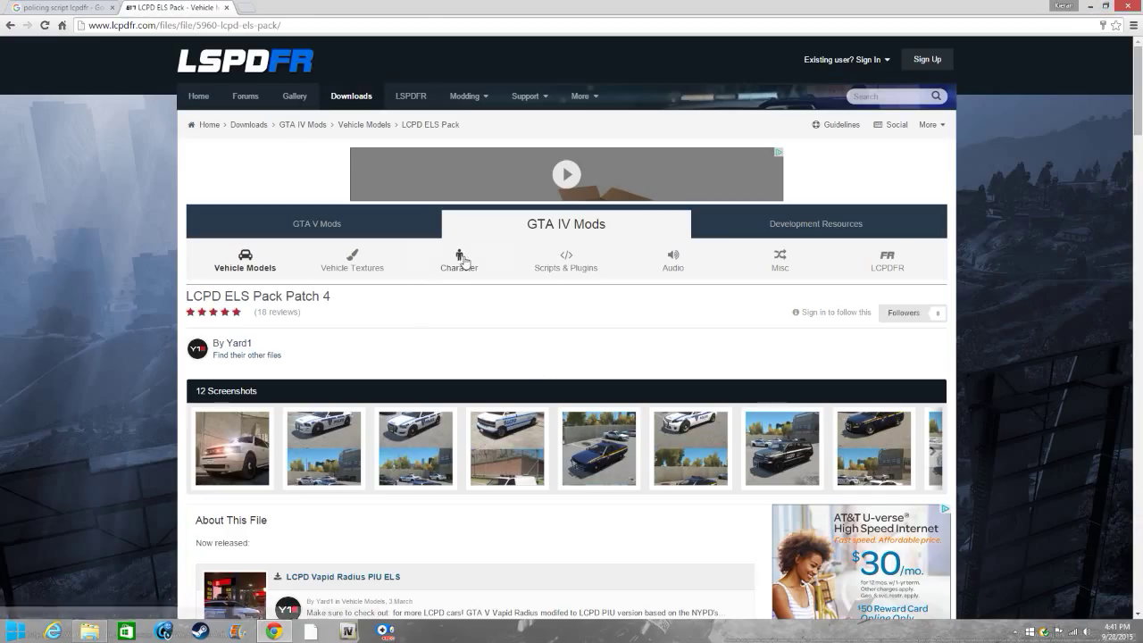
click(580, 267)
click(459, 261)
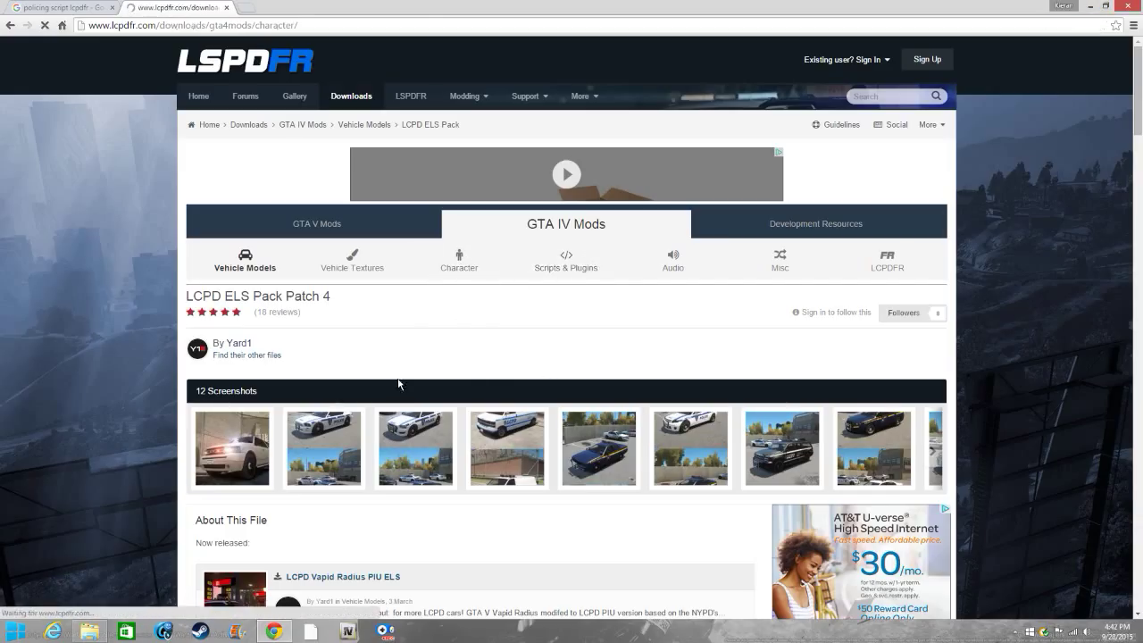
scroll(375, 428, down, 2)
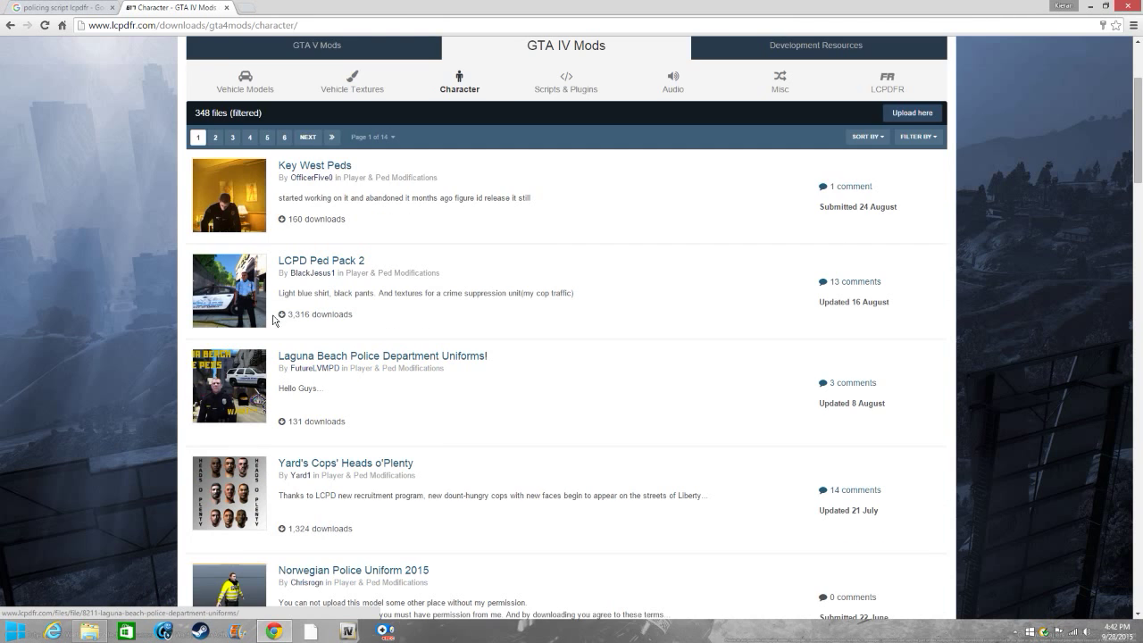
scroll(524, 491, down, 4)
scroll(509, 515, down, 8)
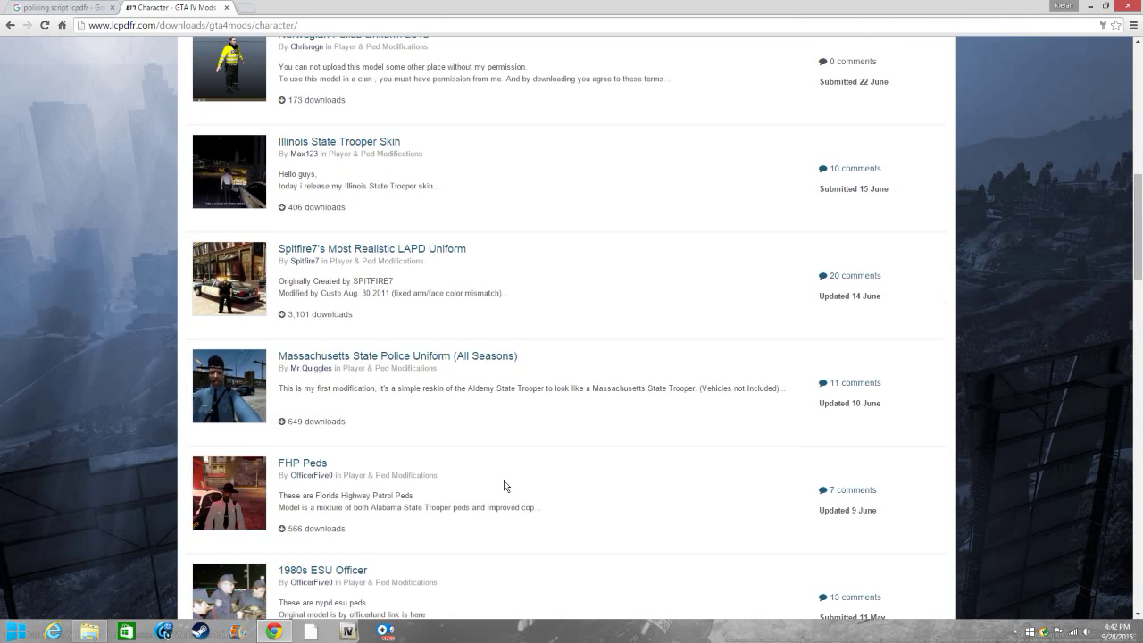
scroll(354, 547, down, 6)
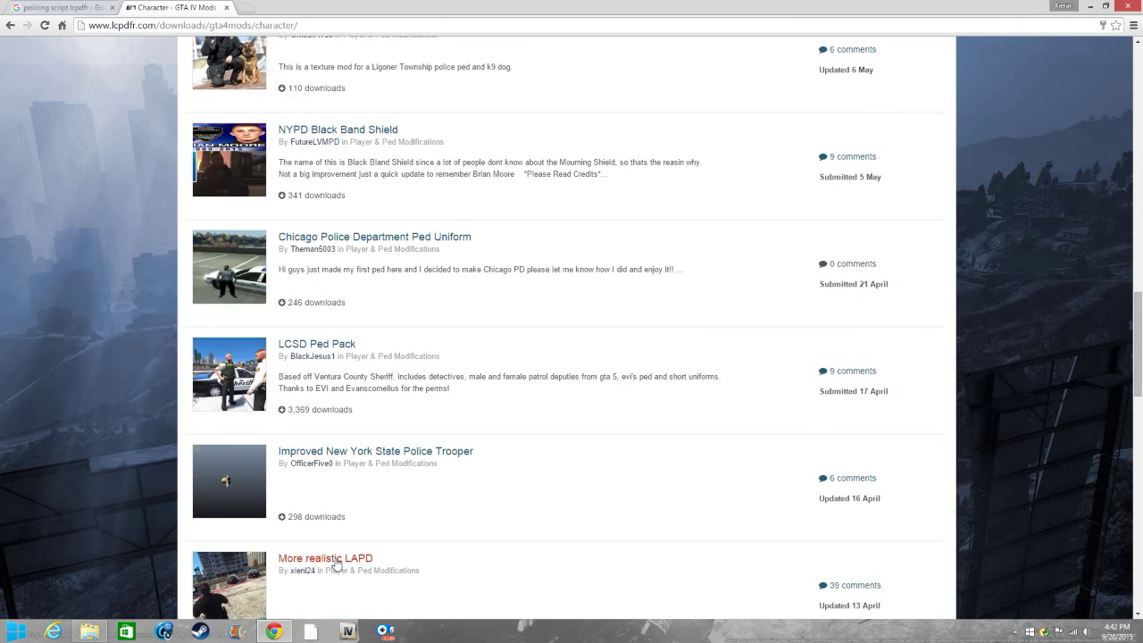
scroll(294, 557, down, 7)
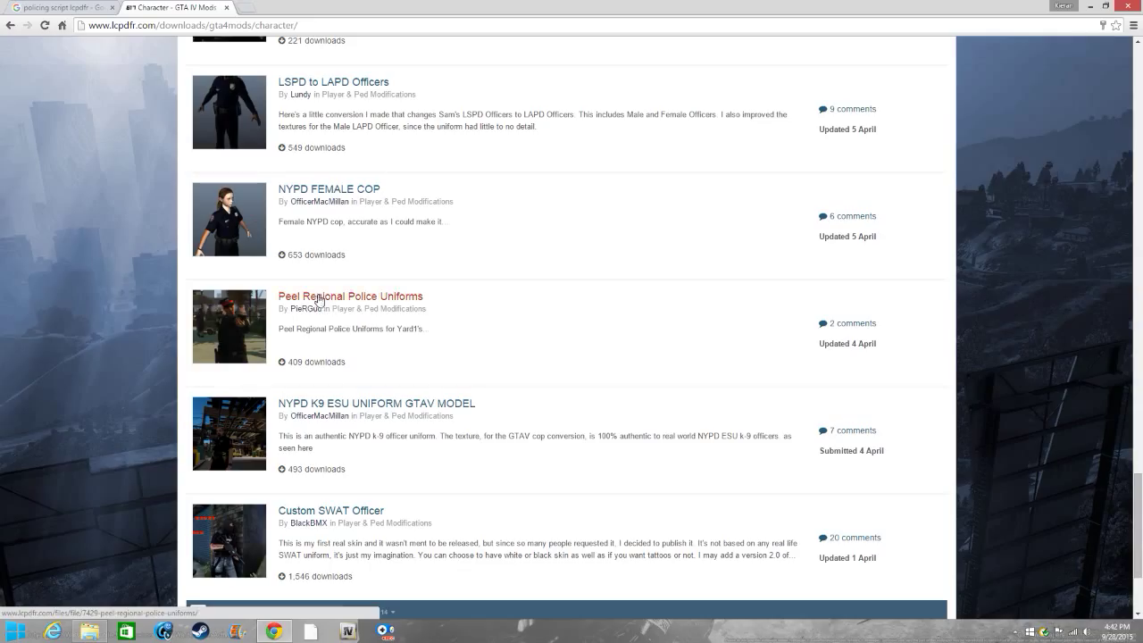
scroll(317, 499, down, 1)
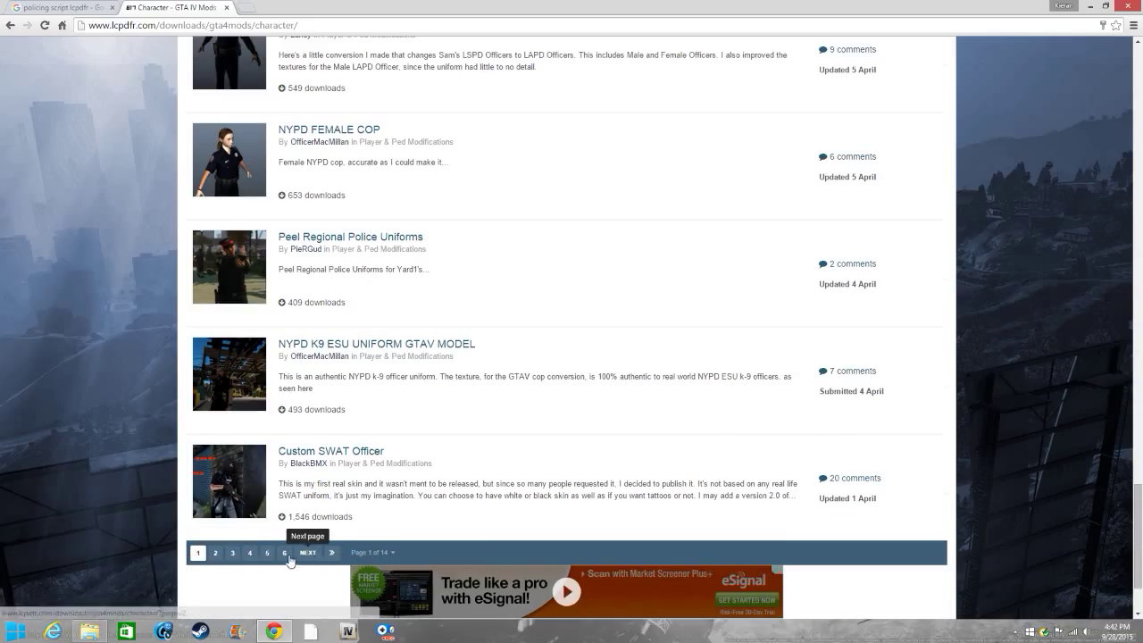
click(221, 558)
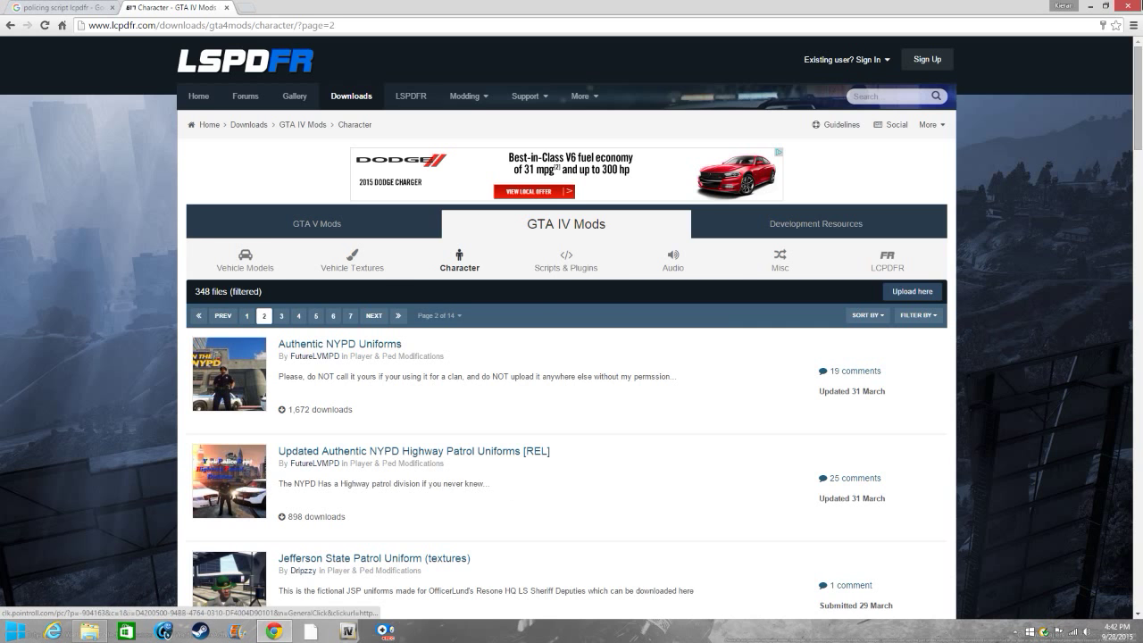
Close the browser and run Steam as administrator from the desktop, allowing it to make changes to the computer
click(1135, 6)
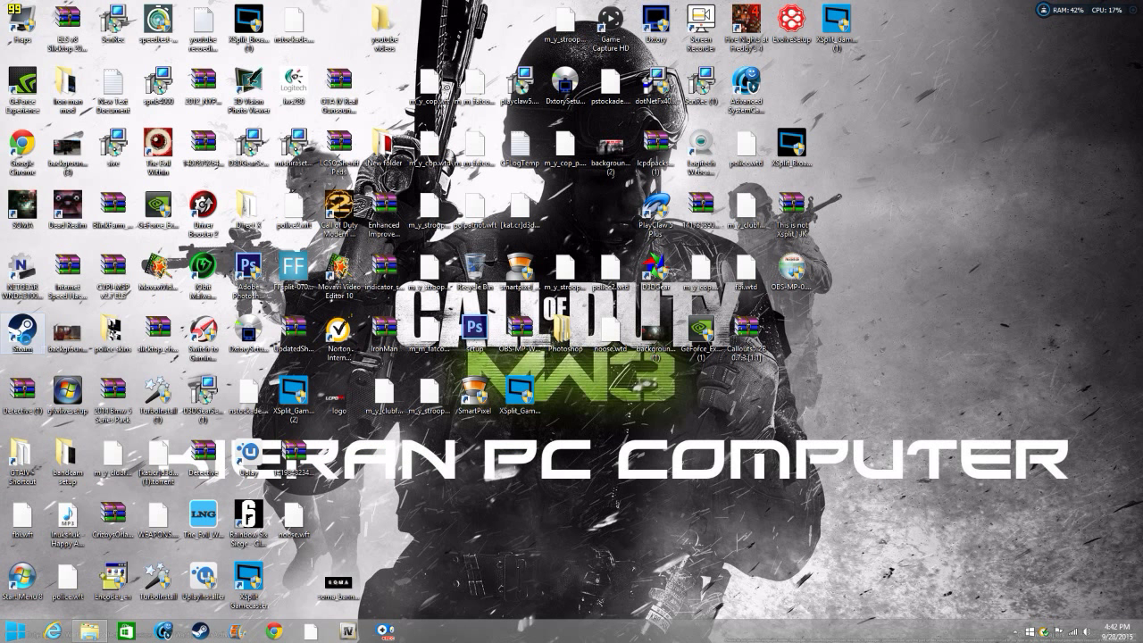
right_click(27, 347)
click(71, 366)
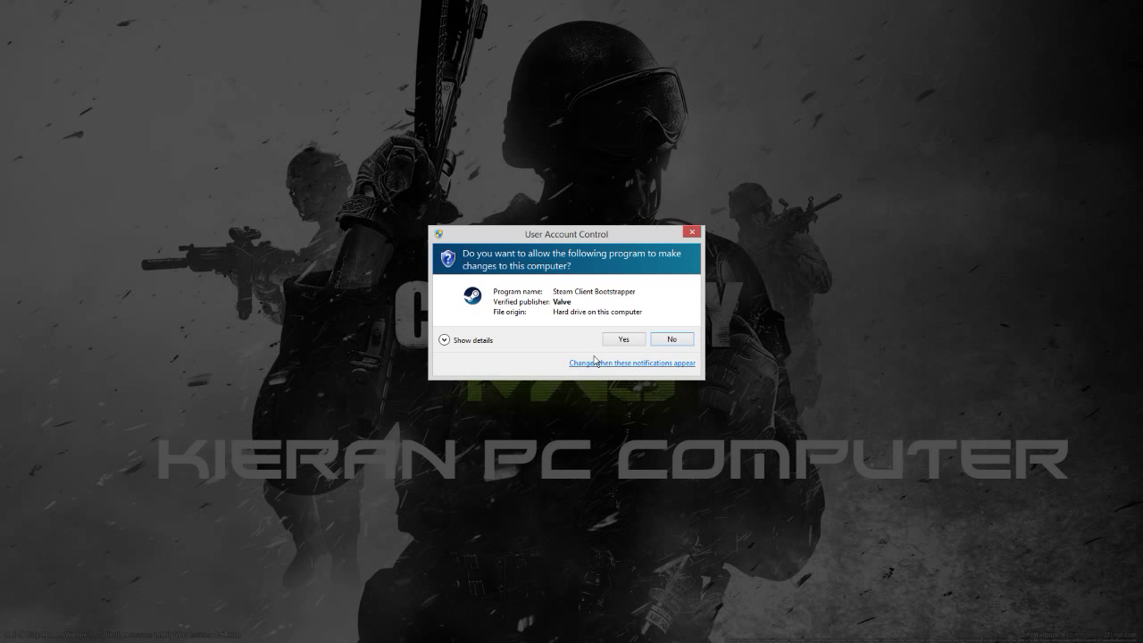
click(623, 344)
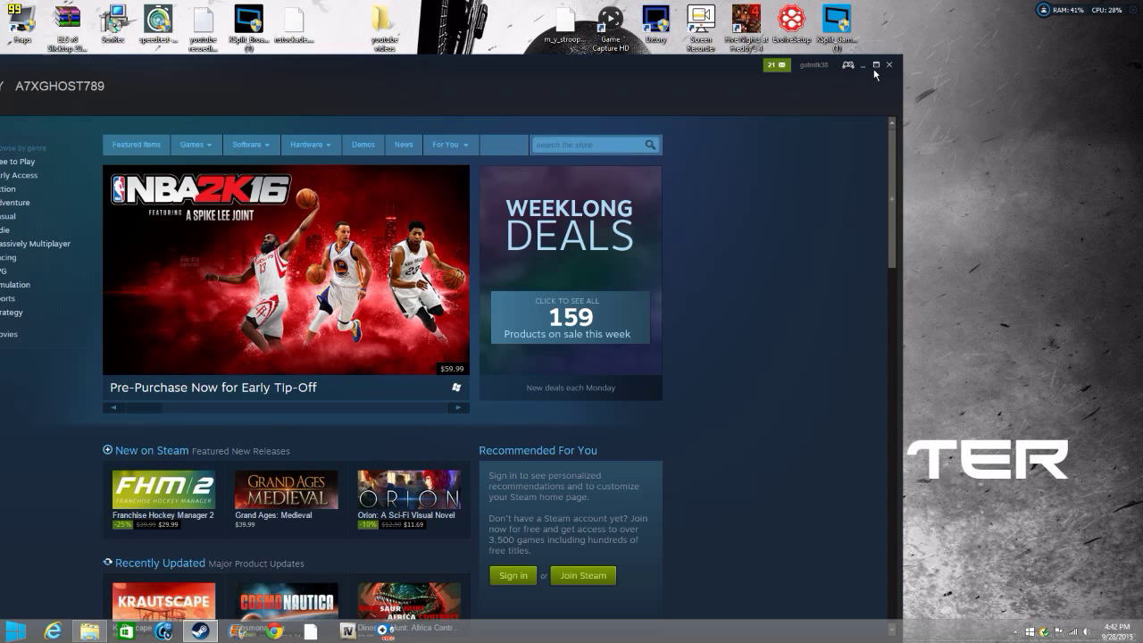
Minimize the Steam window and launch Fraps from the desktop, allowing it to make changes to the computer
click(864, 67)
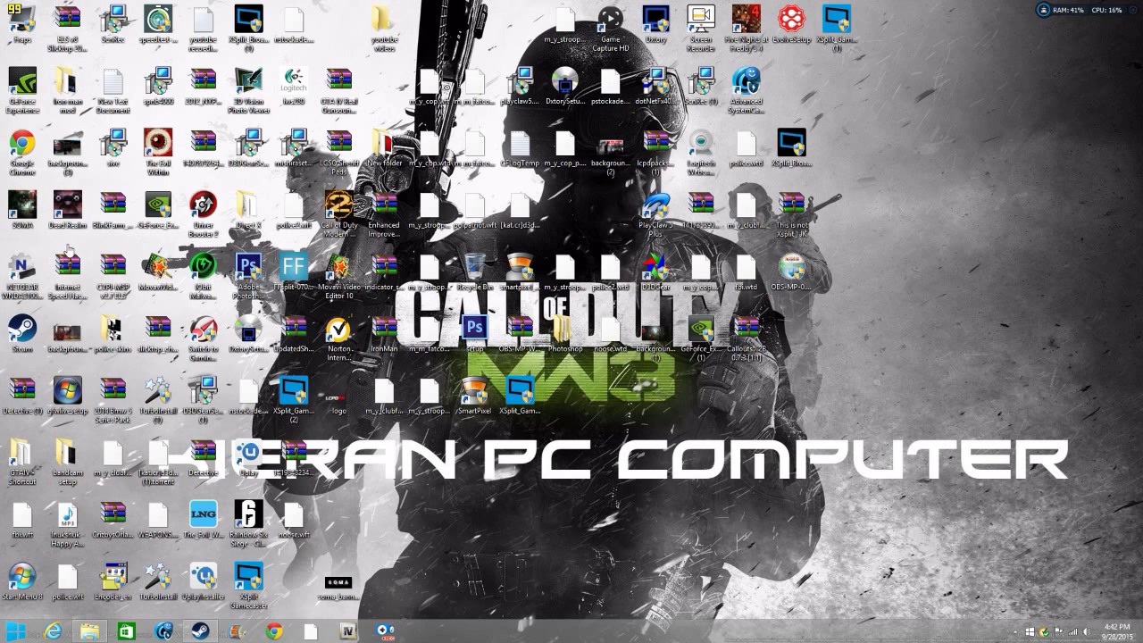
double_click(27, 27)
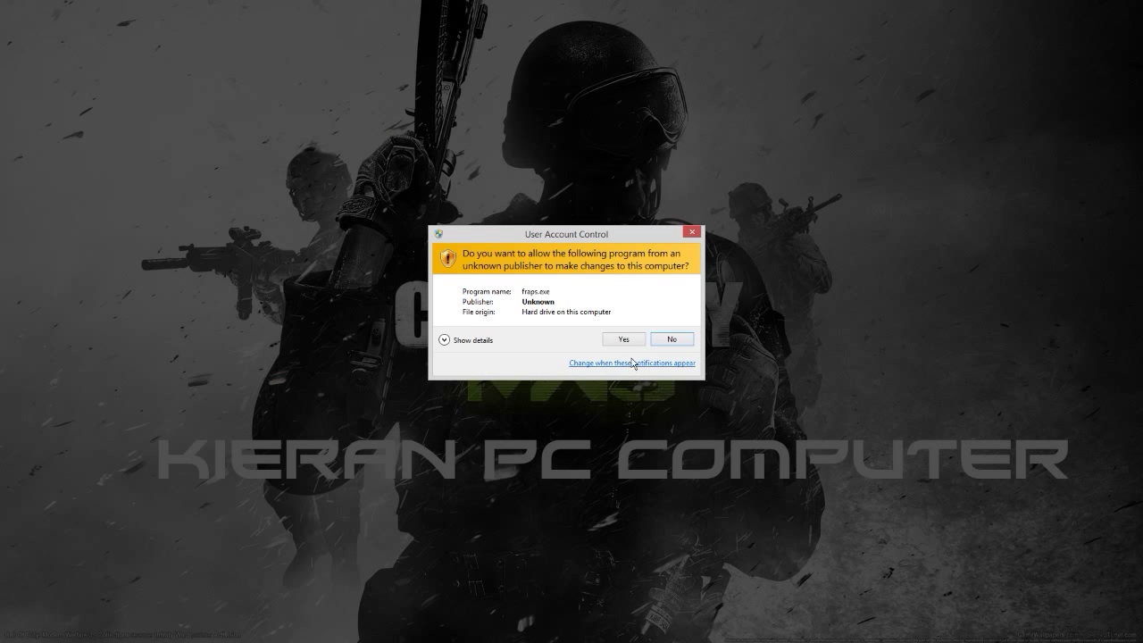
click(622, 339)
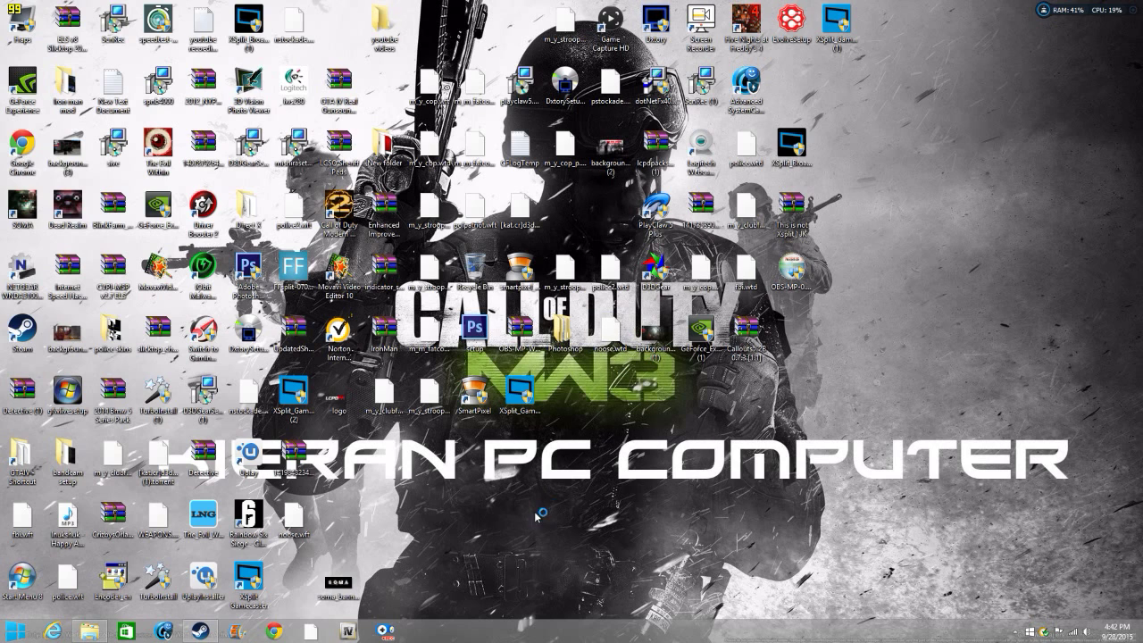
Restore the Steam window, move it so its menus are reachable, and open the games library
click(202, 629)
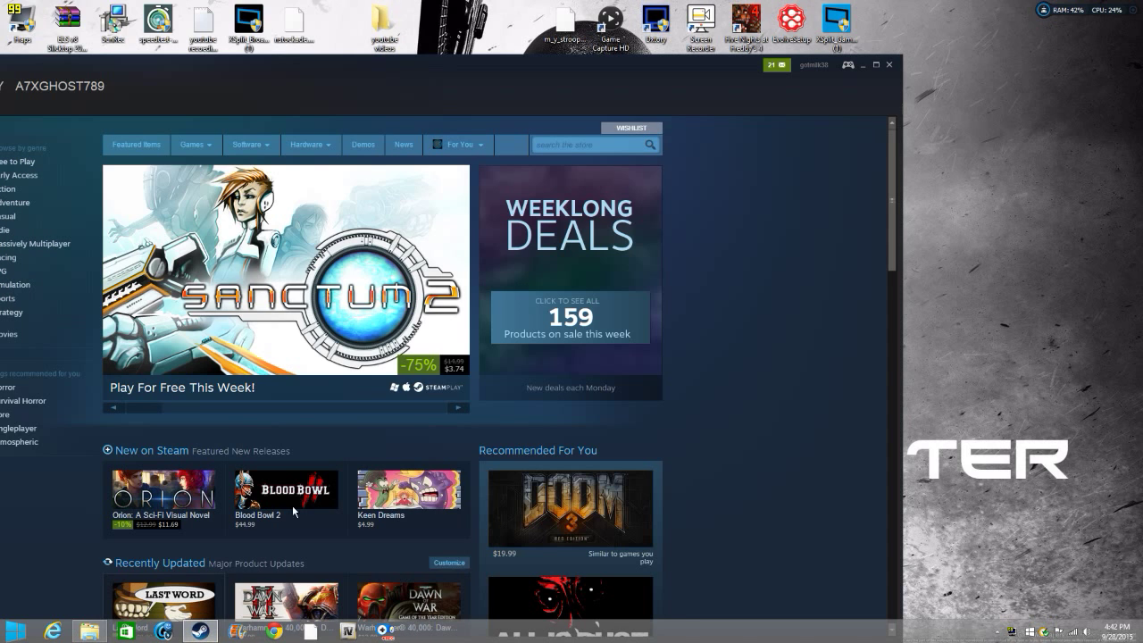
drag(183, 102, 408, 157)
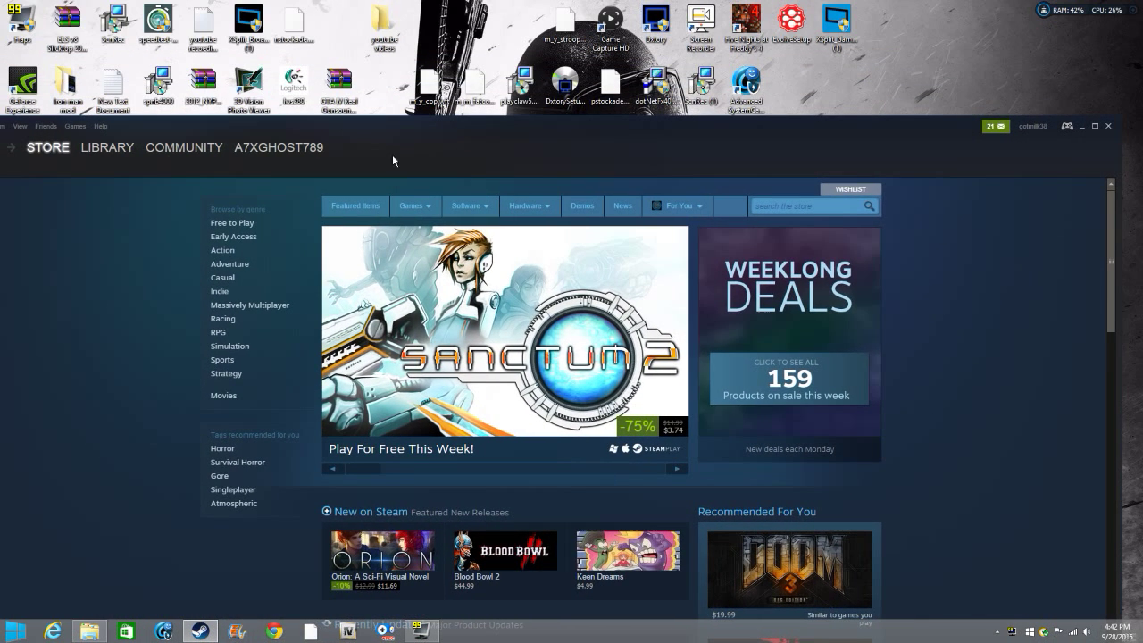
click(74, 127)
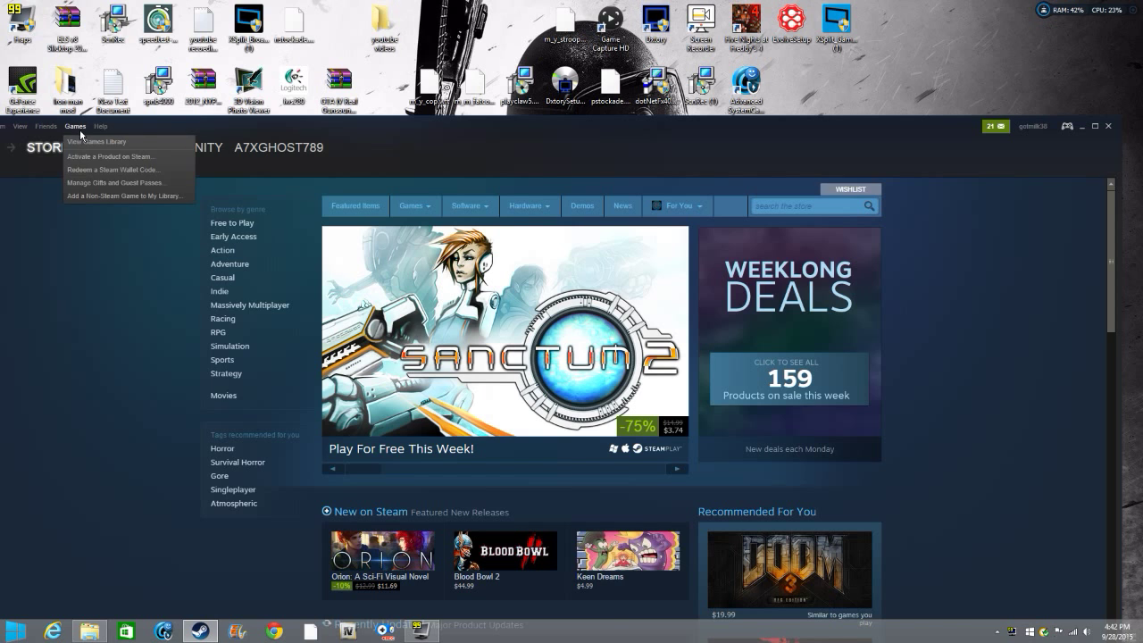
click(89, 141)
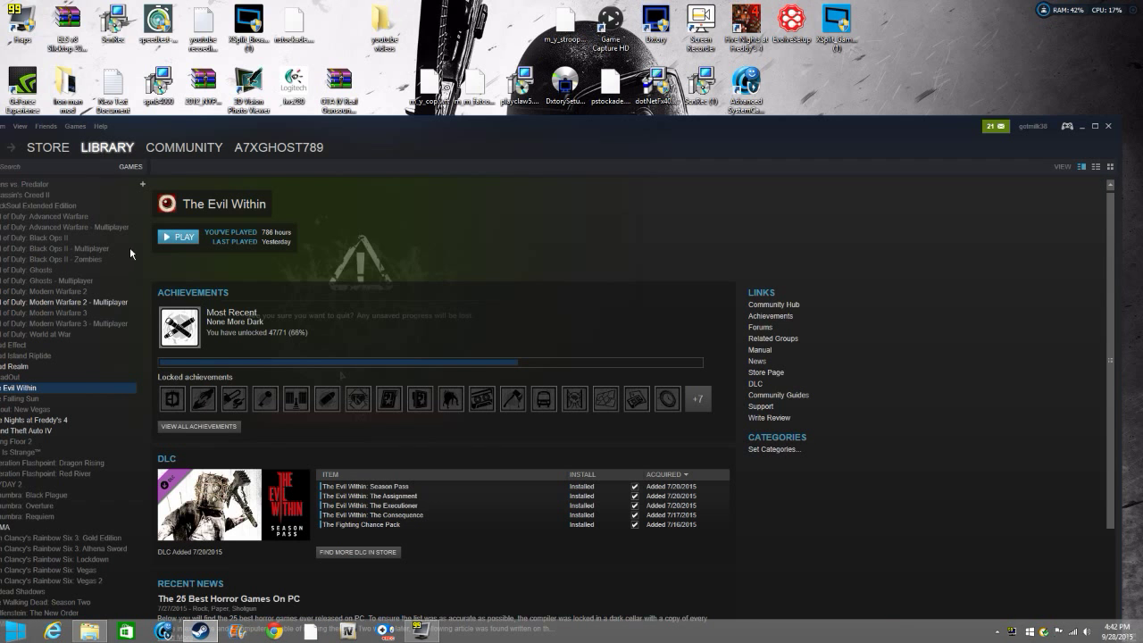
Launch Grand Theft Auto IV from the library, and play it offline without logging in to Social Club
click(64, 427)
click(190, 237)
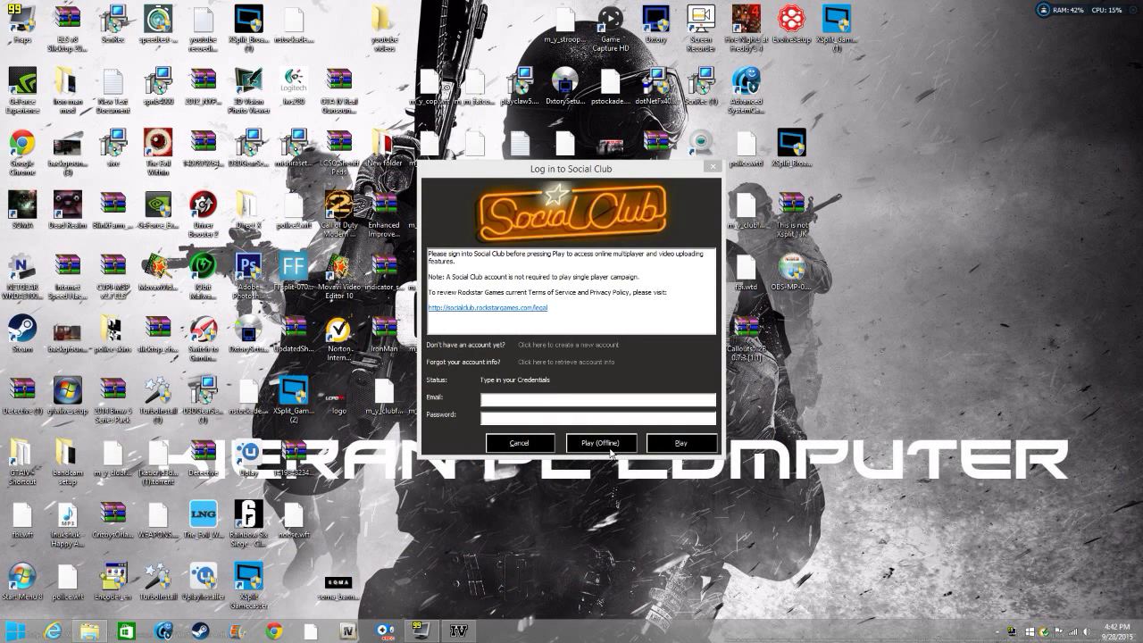
click(611, 449)
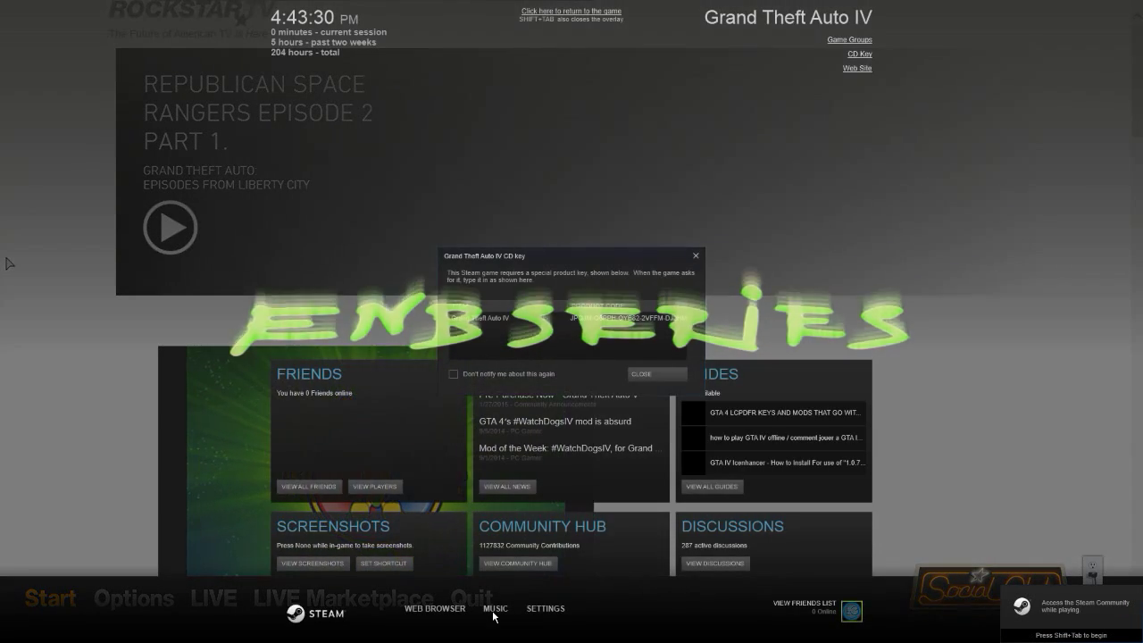
key(Return)
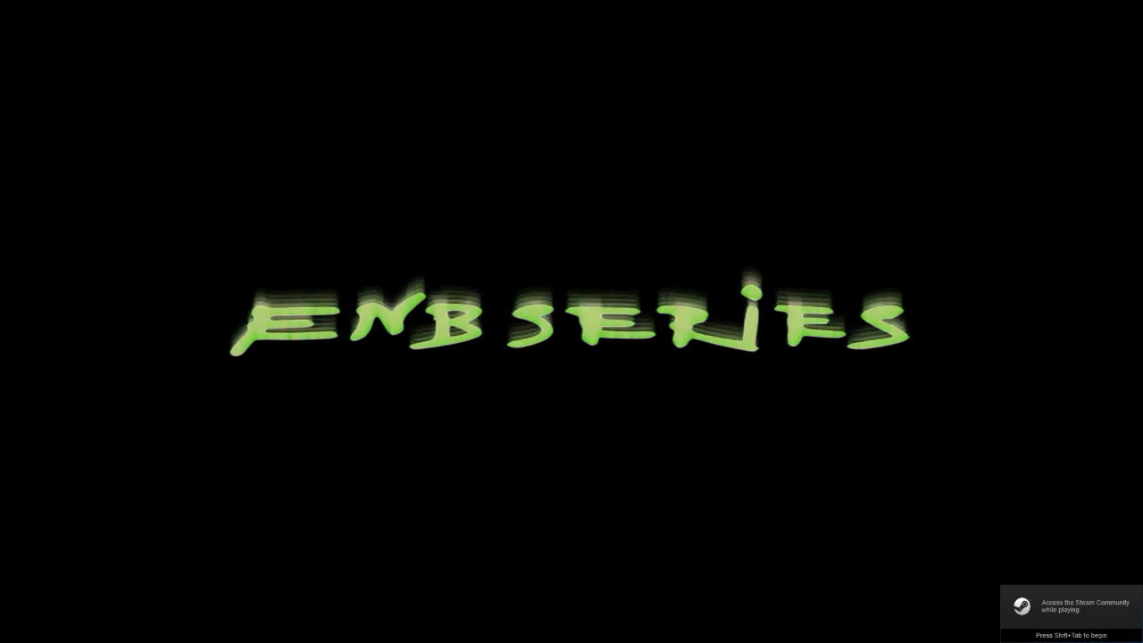